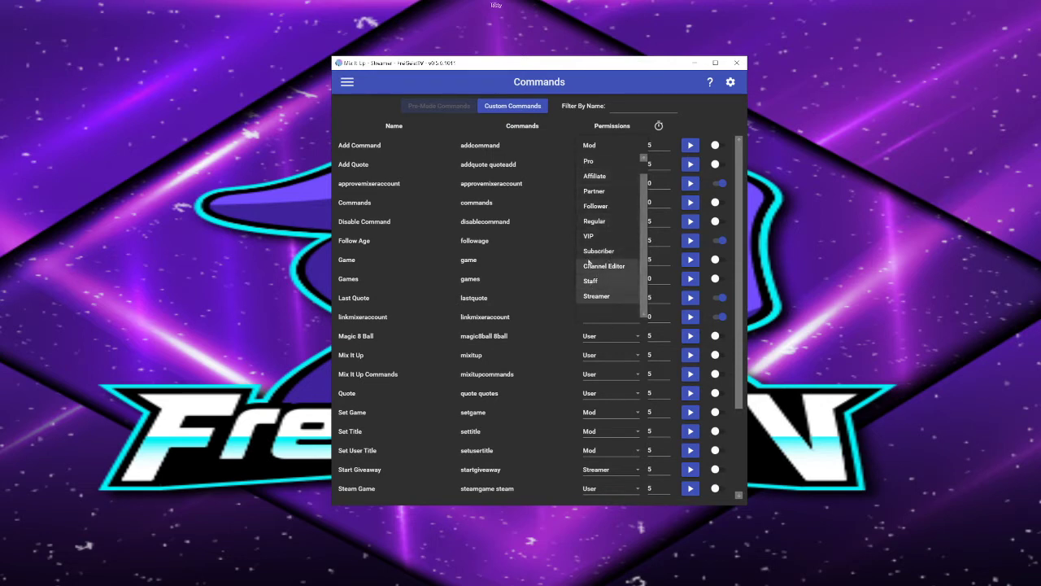
Look through the list of pre-made chat commands and their permission settings
{"action": "left_click", "coordinate": [573, 175]}
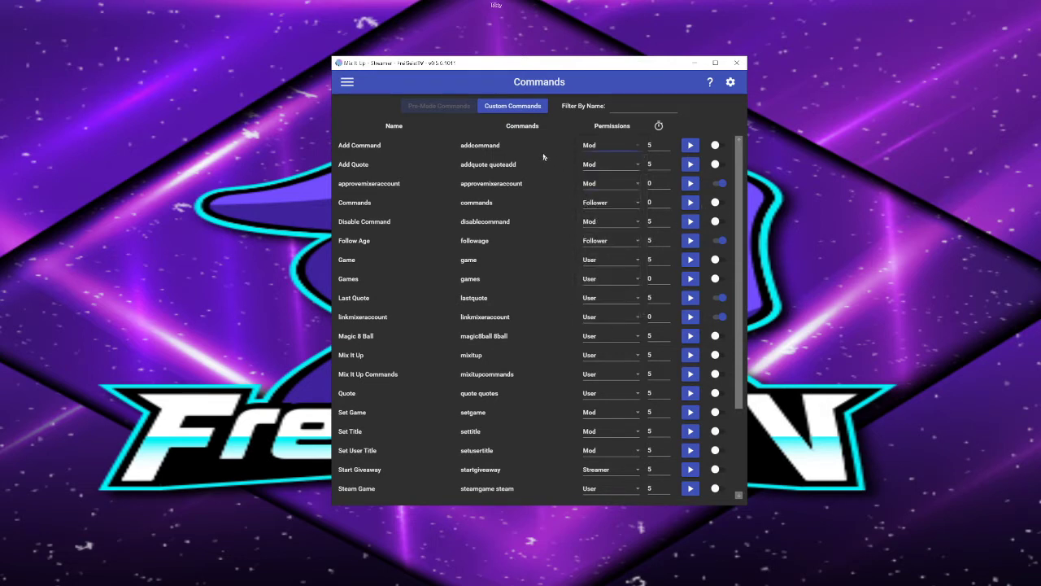
{"action": "scroll", "coordinate": [452, 240], "scroll_direction": "down", "scroll_amount": 3}
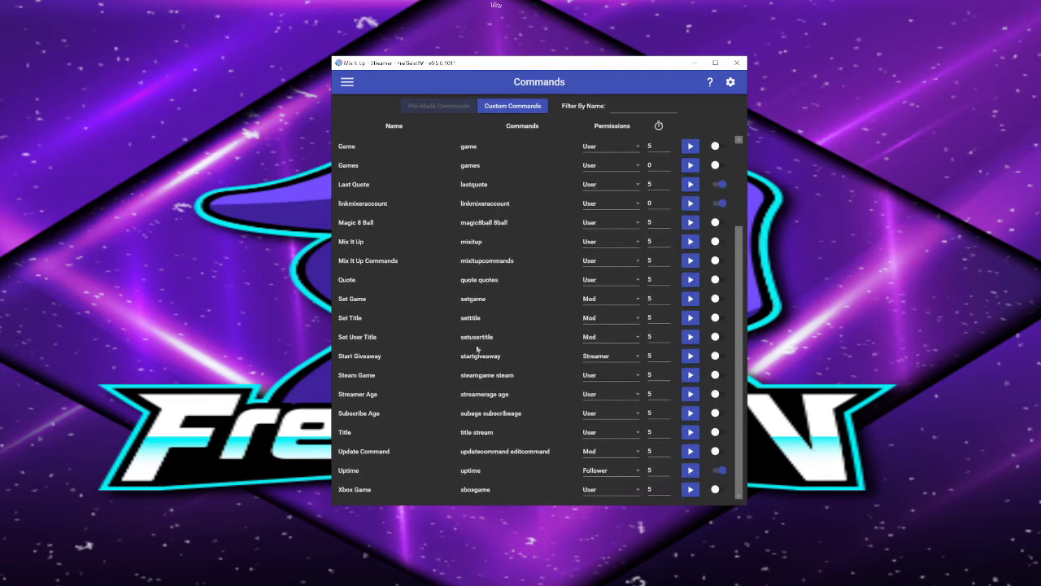
{"action": "scroll", "coordinate": [507, 384], "scroll_direction": "up", "scroll_amount": 3}
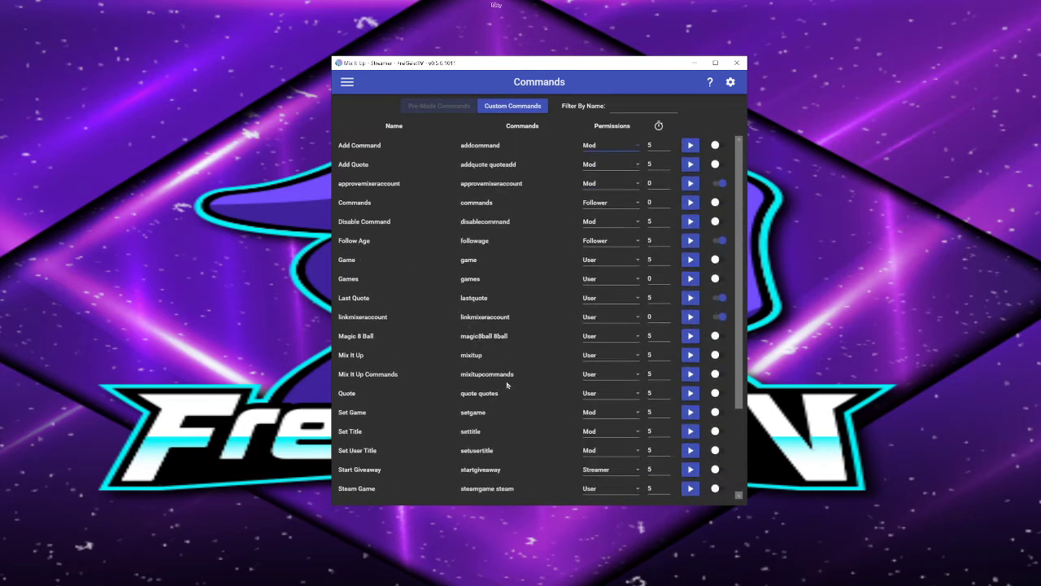
{"action": "left_click", "coordinate": [690, 186]}
Start a new custom command of the Advanced Command type
{"action": "left_click", "coordinate": [519, 110]}
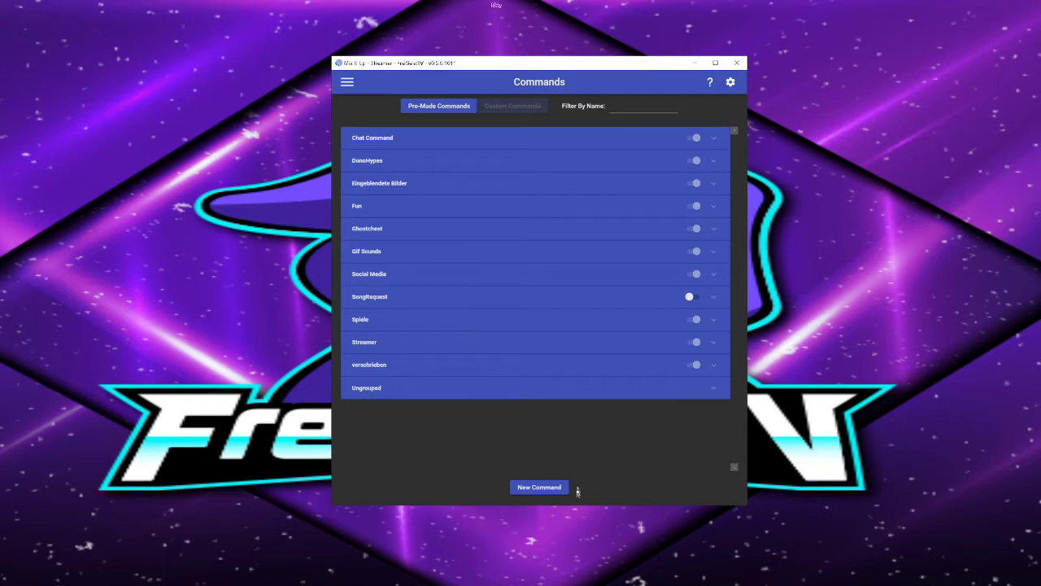
{"action": "left_click", "coordinate": [538, 488]}
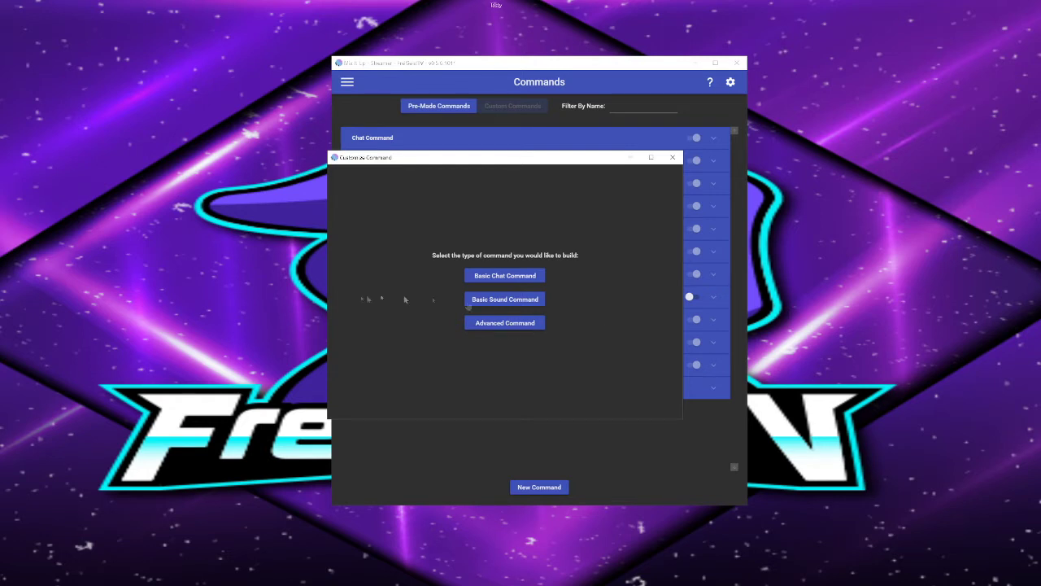
{"action": "left_click", "coordinate": [506, 282]}
{"action": "left_click", "coordinate": [510, 326]}
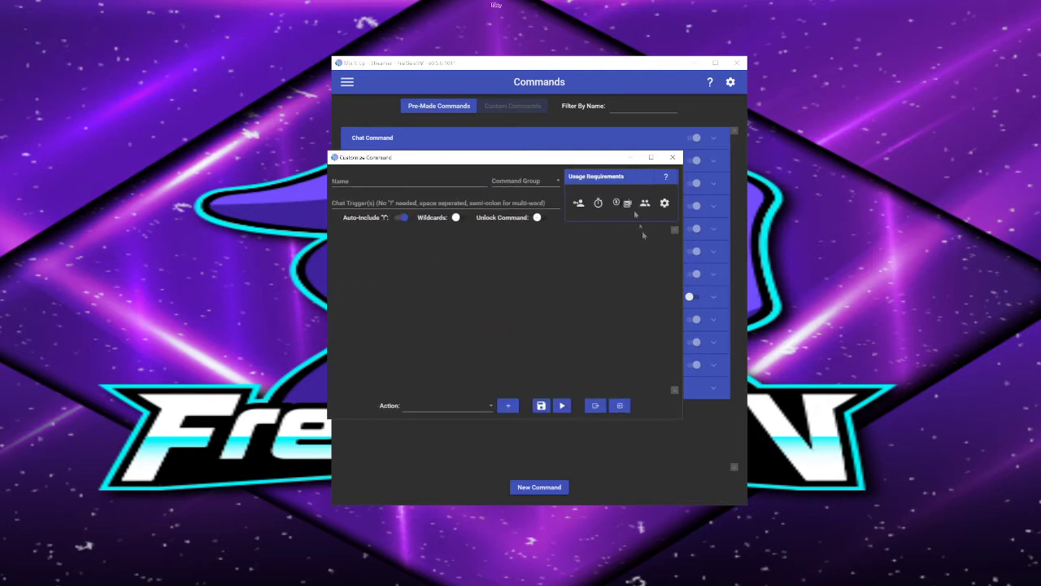
Name the command "miu test" and give it the chat trigger "miu" in an enlarged editor window
{"action": "left_click", "coordinate": [694, 63]}
{"action": "left_click", "coordinate": [412, 237]}
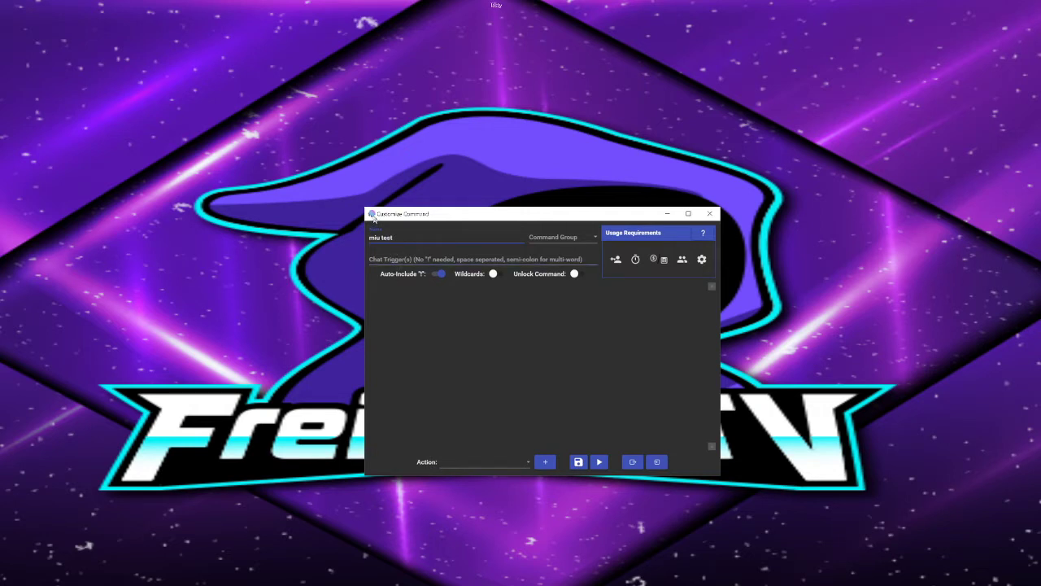
{"action": "left_click_drag", "start_coordinate": [366, 208], "coordinate": [287, 103]}
{"action": "left_click", "coordinate": [330, 154]}
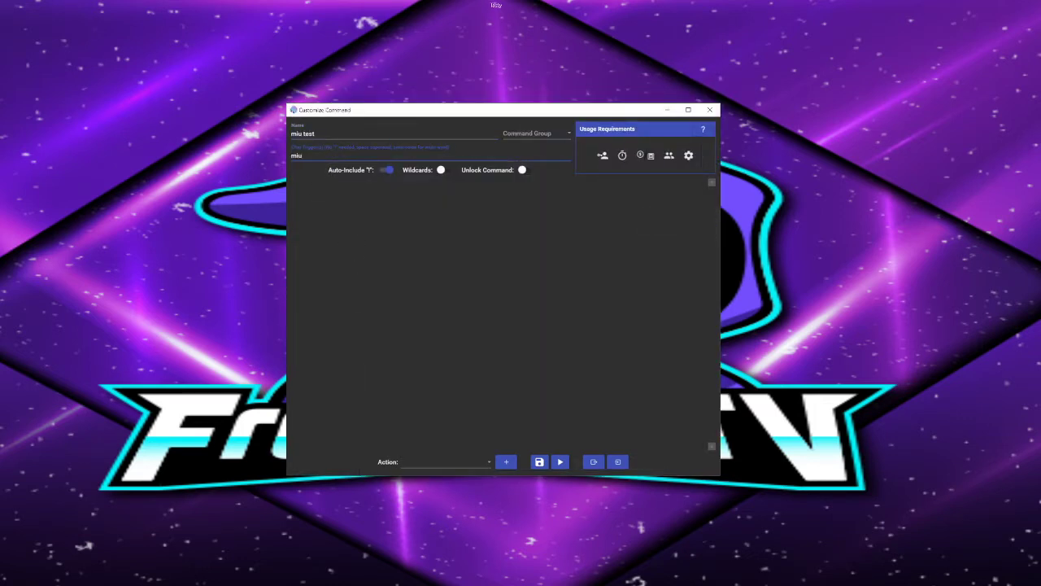
{"action": "left_click", "coordinate": [378, 223]}
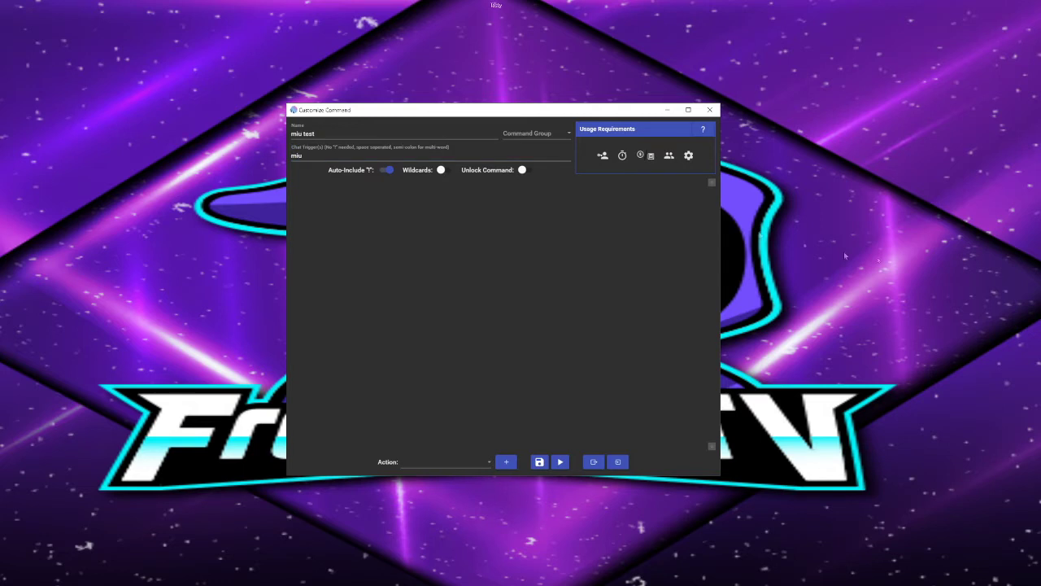
Set the permission required to use the command to Follower
{"action": "left_click", "coordinate": [602, 156]}
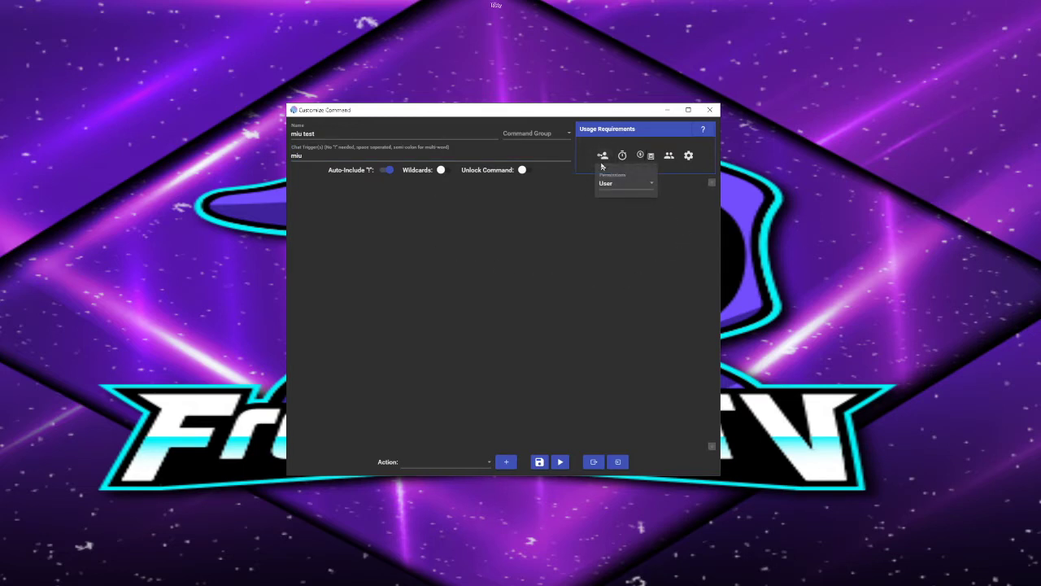
{"action": "left_click", "coordinate": [620, 183]}
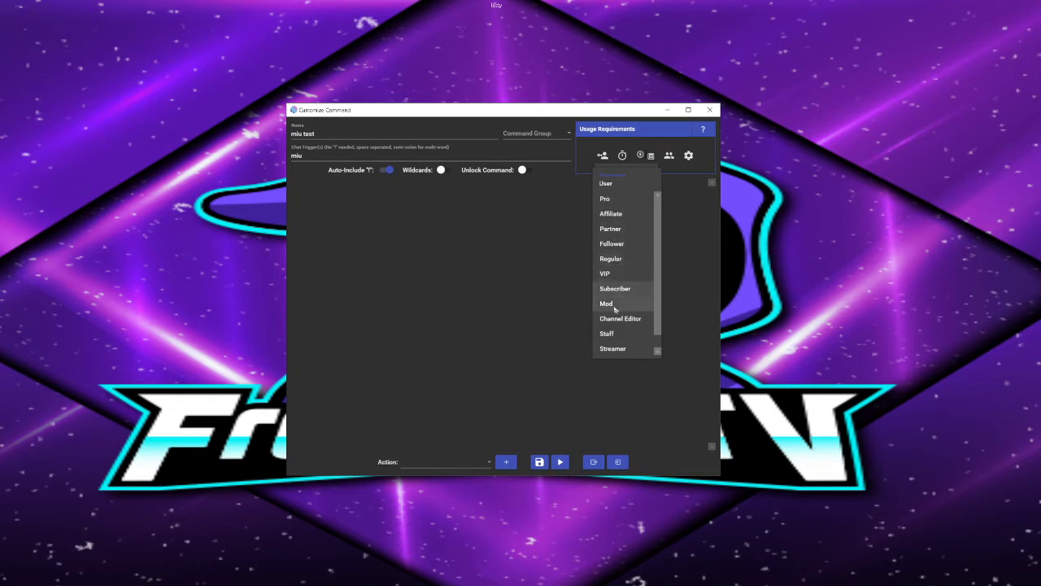
{"action": "left_click", "coordinate": [614, 244]}
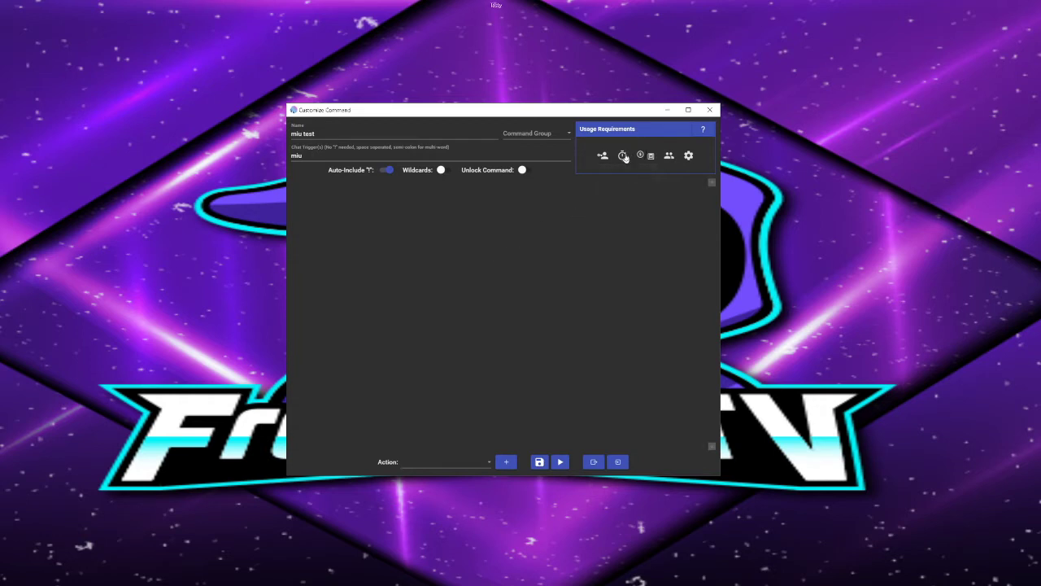
Give the command a Per Person cooldown of 60 seconds
{"action": "mouse_move", "coordinate": [623, 157]}
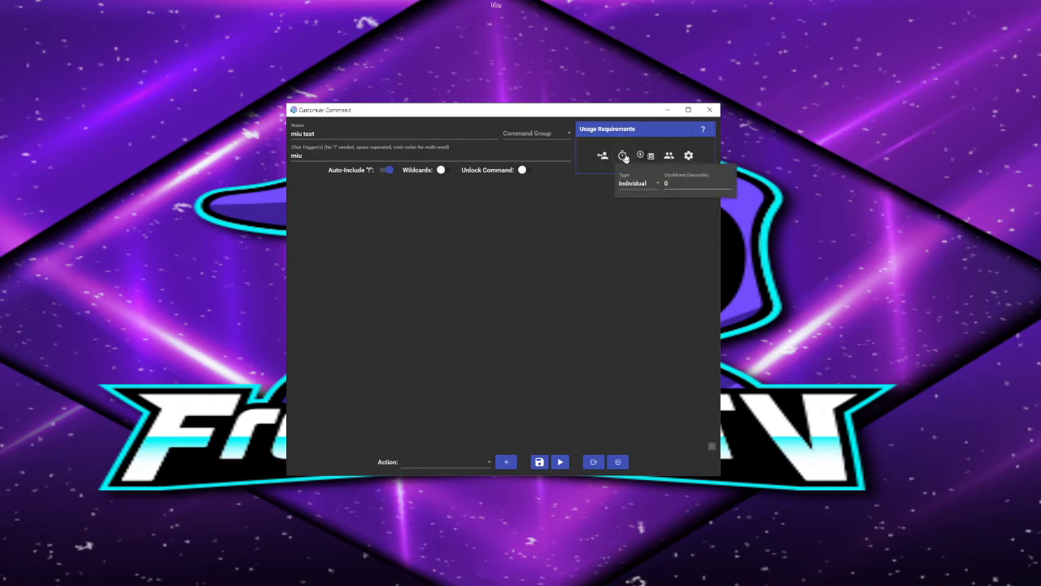
{"action": "left_click", "coordinate": [643, 183]}
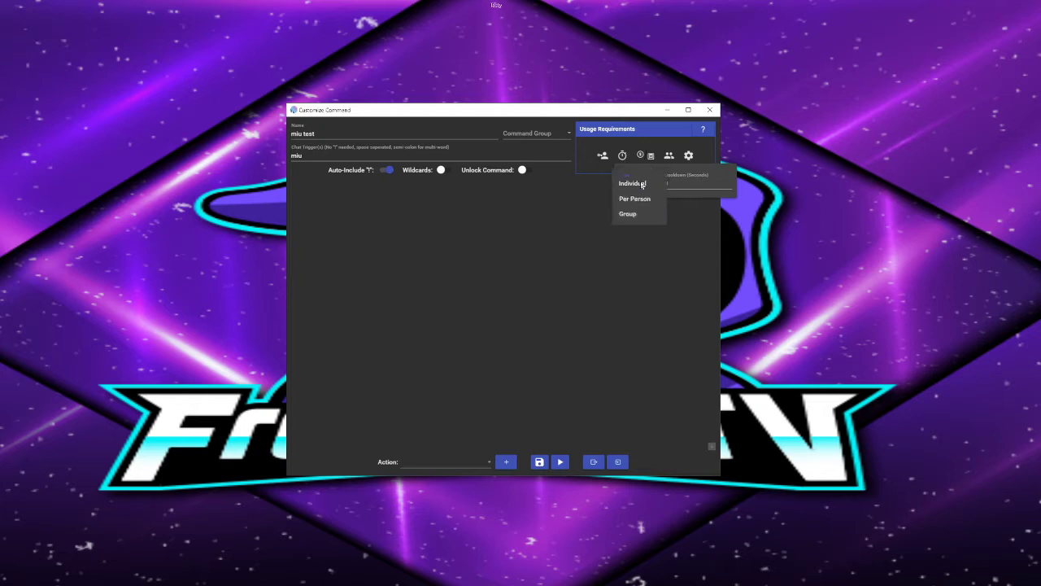
{"action": "left_click", "coordinate": [635, 199]}
{"action": "key", "text": "Tab"}
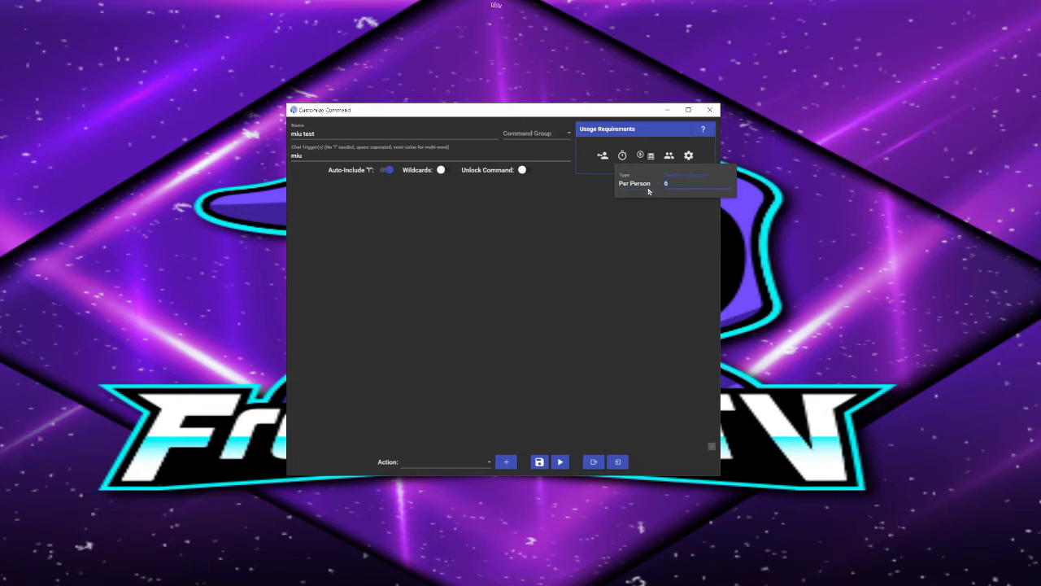
{"action": "left_click", "coordinate": [598, 274]}
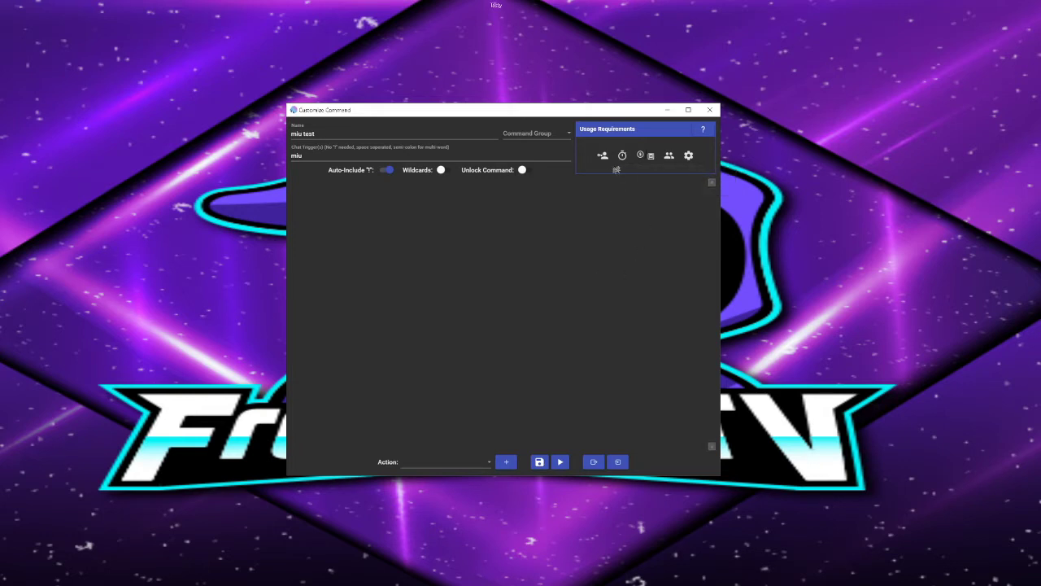
Switch the command's cooldown type to Individual
{"action": "mouse_move", "coordinate": [623, 163]}
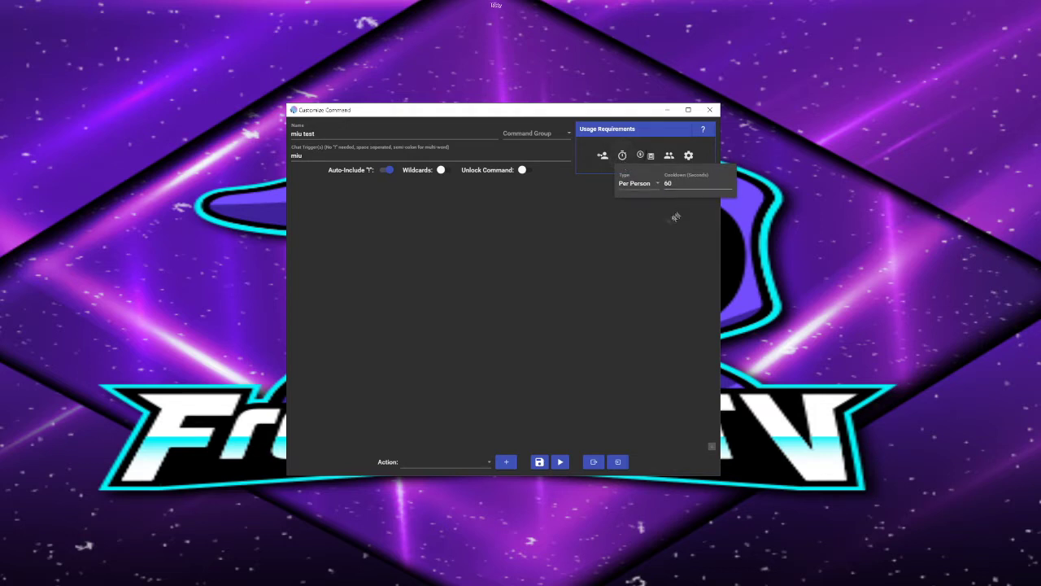
{"action": "left_click", "coordinate": [641, 187]}
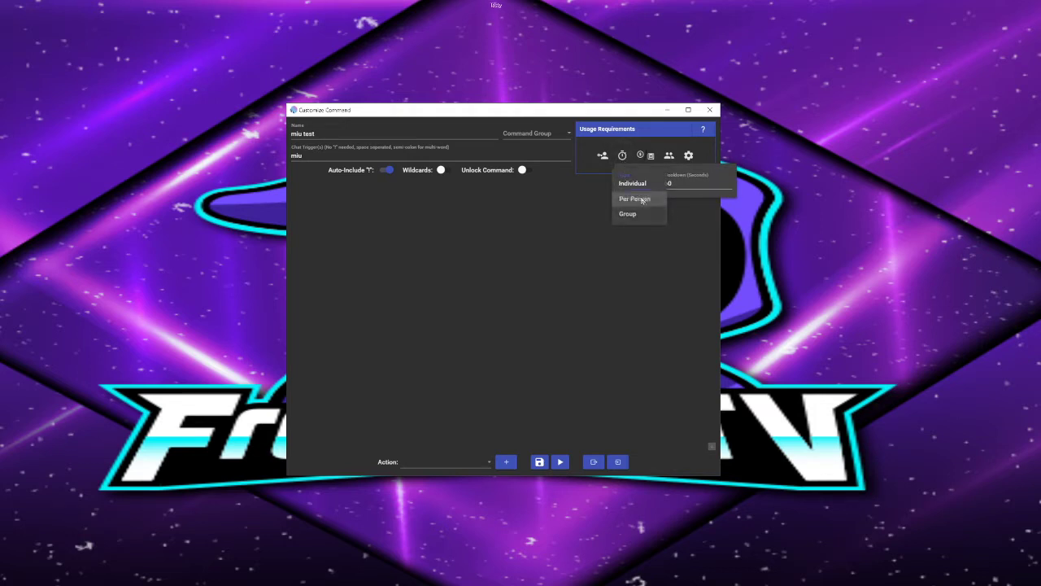
{"action": "left_click", "coordinate": [642, 199]}
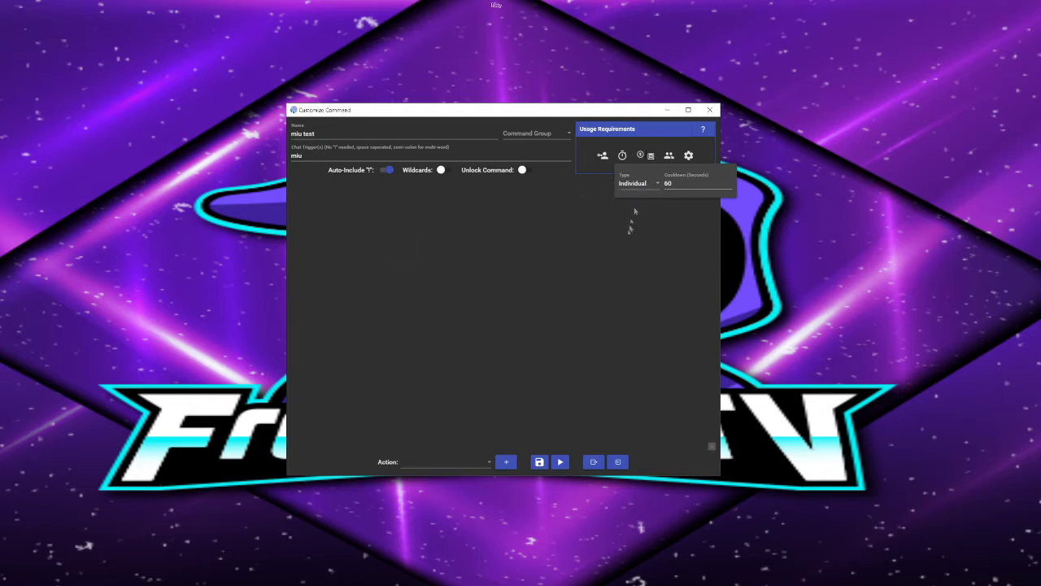
{"action": "left_click", "coordinate": [635, 200]}
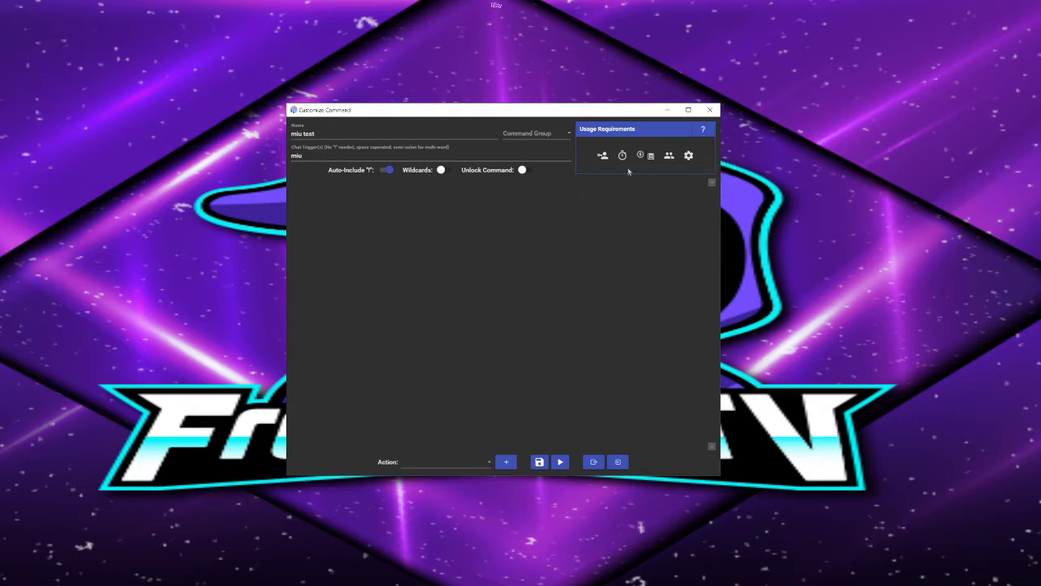
Change the command's cooldown type to Group and check the group name choices
{"action": "left_click", "coordinate": [622, 154]}
{"action": "left_click", "coordinate": [631, 183]}
{"action": "left_click", "coordinate": [640, 214]}
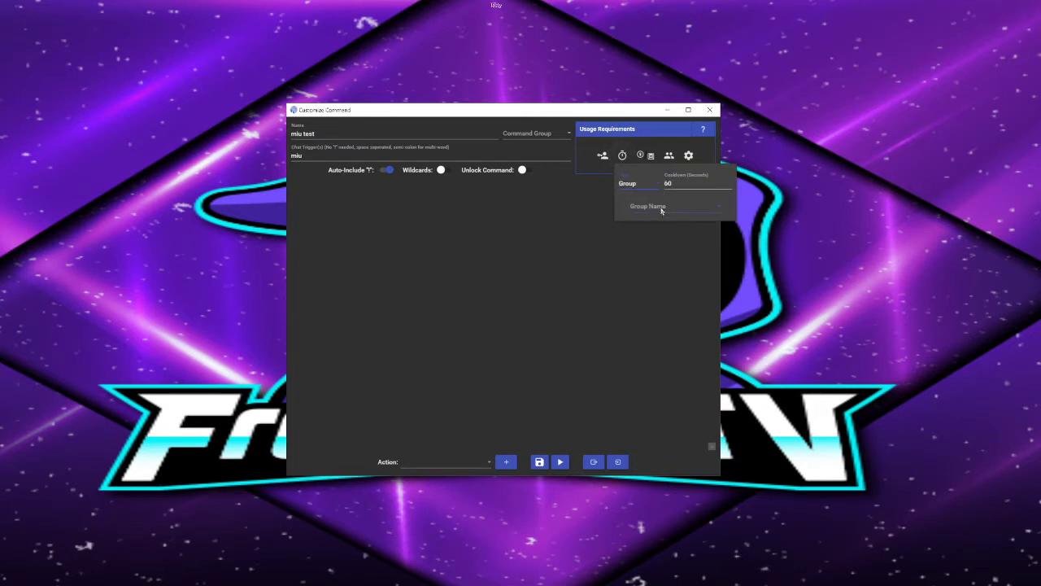
{"action": "left_click", "coordinate": [661, 210]}
{"action": "left_click", "coordinate": [675, 228]}
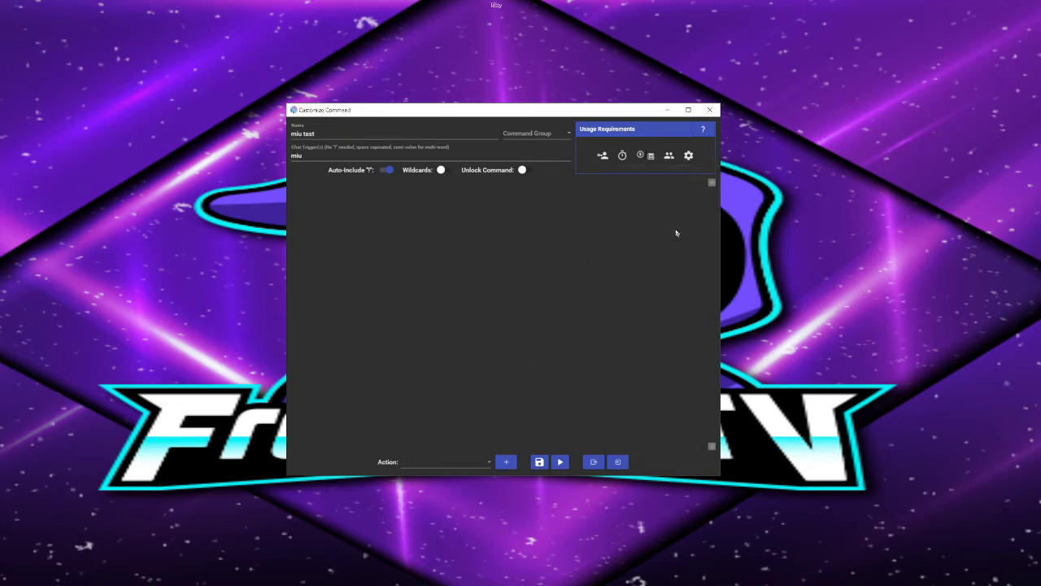
Enable Delete Chat Command When Run in the command's usage requirements
{"action": "left_click", "coordinate": [688, 157]}
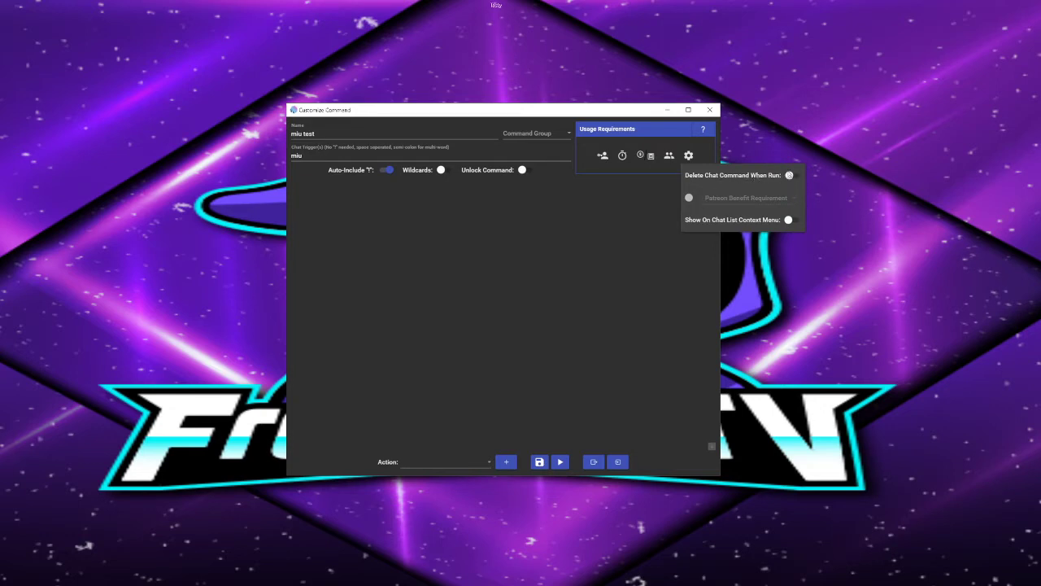
{"action": "left_click", "coordinate": [789, 175]}
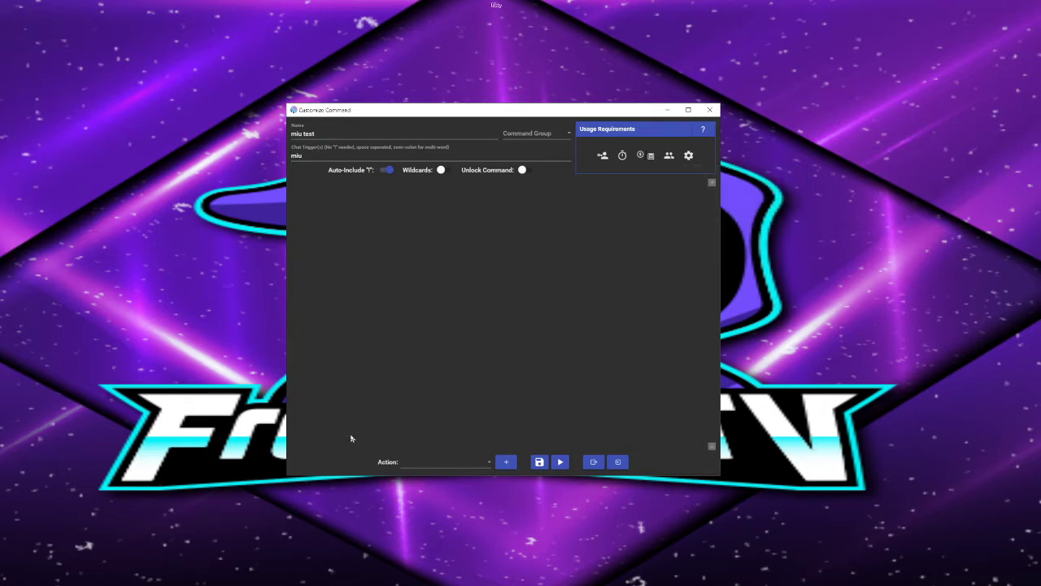
Browse the available action types and add a Chat Message action to the command
{"action": "left_click", "coordinate": [460, 465]}
{"action": "scroll", "coordinate": [439, 366], "scroll_direction": "down", "scroll_amount": 3}
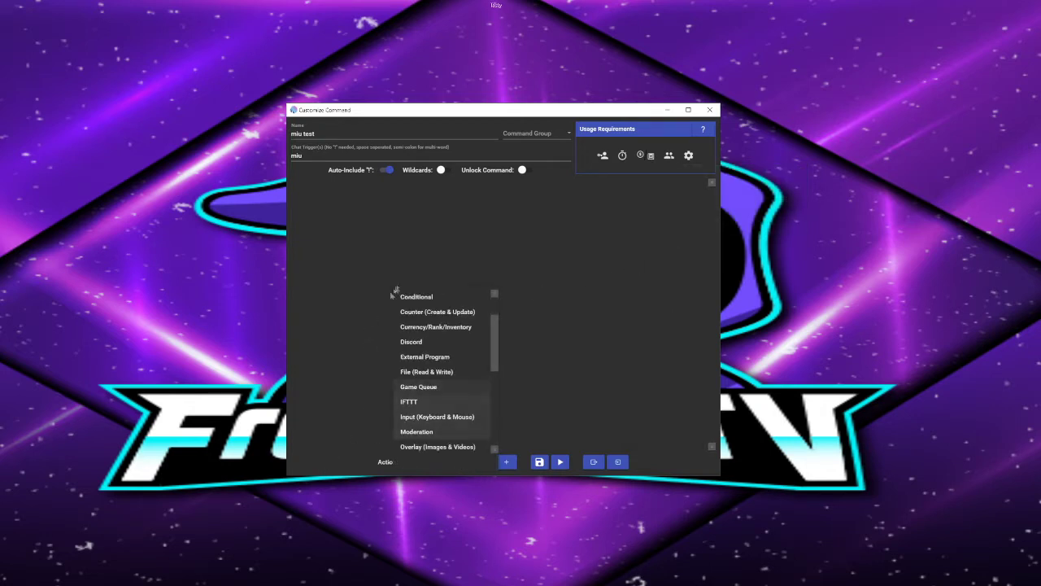
{"action": "left_click", "coordinate": [477, 458]}
{"action": "left_click", "coordinate": [477, 458]}
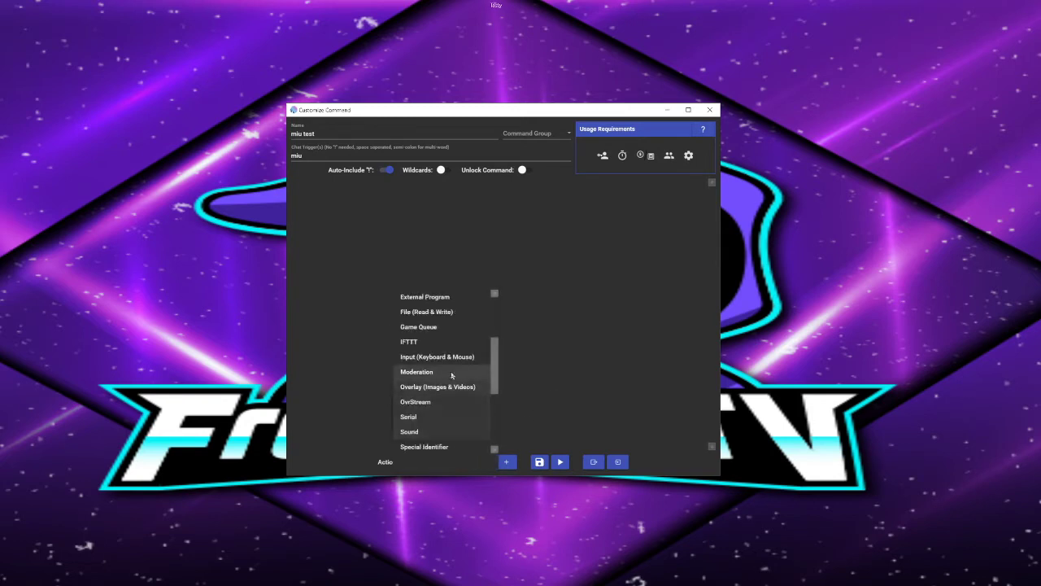
{"action": "scroll", "coordinate": [451, 372], "scroll_direction": "up", "scroll_amount": 5}
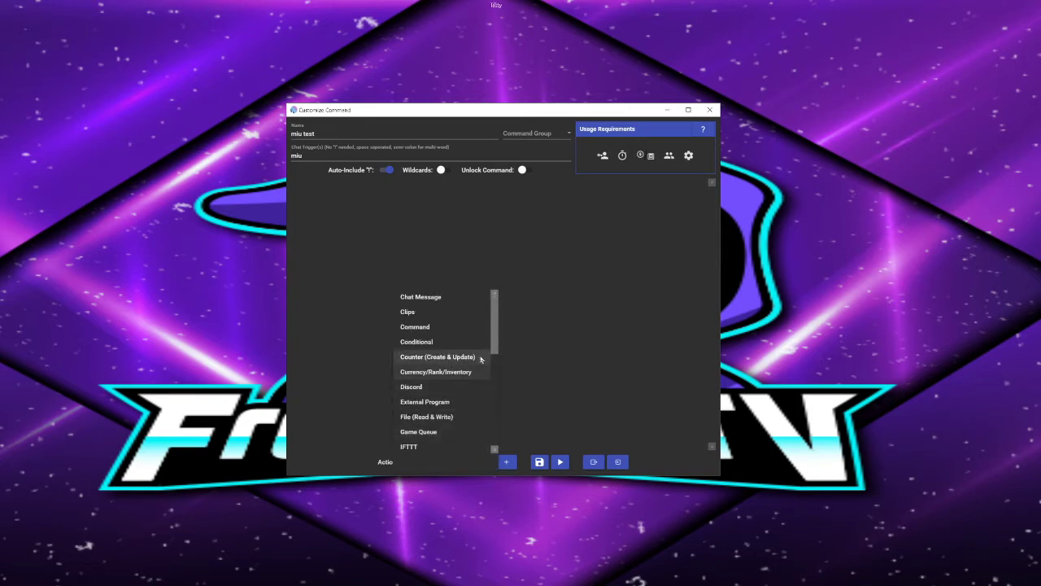
{"action": "scroll", "coordinate": [441, 342], "scroll_direction": "down", "scroll_amount": 5}
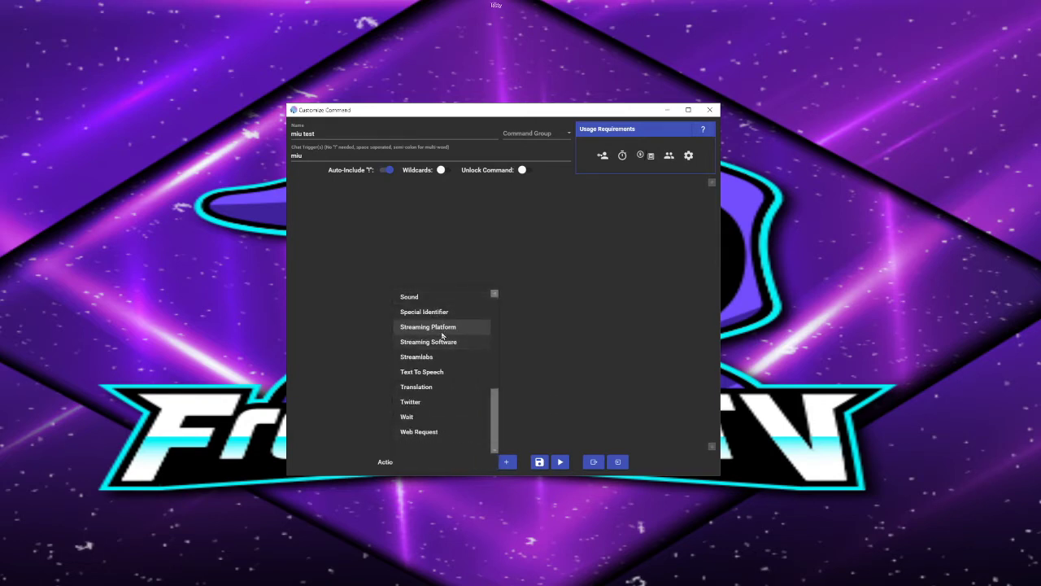
{"action": "scroll", "coordinate": [441, 335], "scroll_direction": "up", "scroll_amount": 3}
{"action": "scroll", "coordinate": [443, 327], "scroll_direction": "up", "scroll_amount": 1}
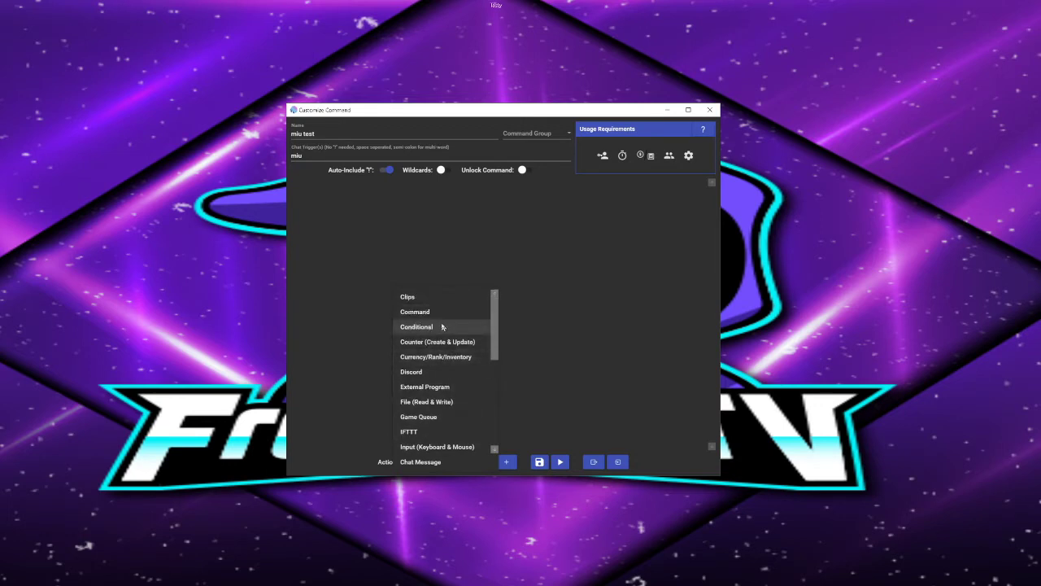
{"action": "scroll", "coordinate": [431, 382], "scroll_direction": "down", "scroll_amount": 1}
{"action": "left_click", "coordinate": [425, 462]}
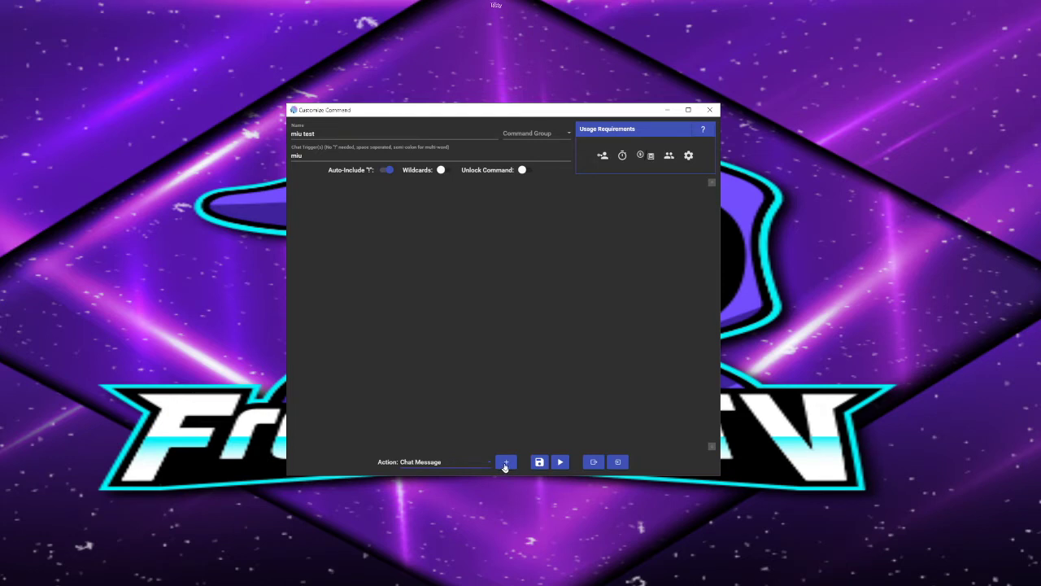
{"action": "left_click", "coordinate": [505, 463]}
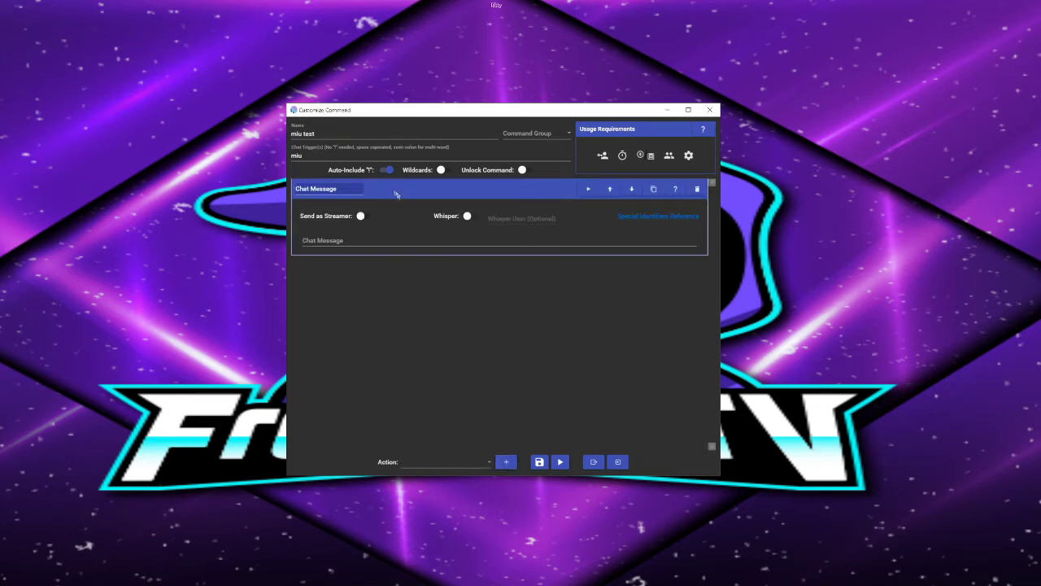
Enter "ihr seid geil" as the chat message and enable Send as Streamer
{"action": "left_click", "coordinate": [370, 242]}
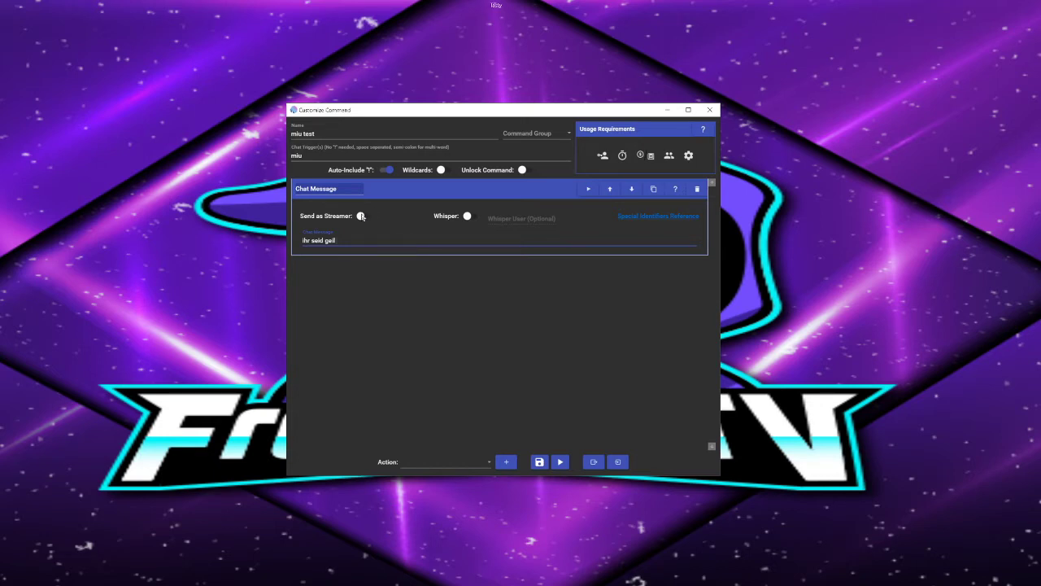
{"action": "left_click", "coordinate": [361, 216]}
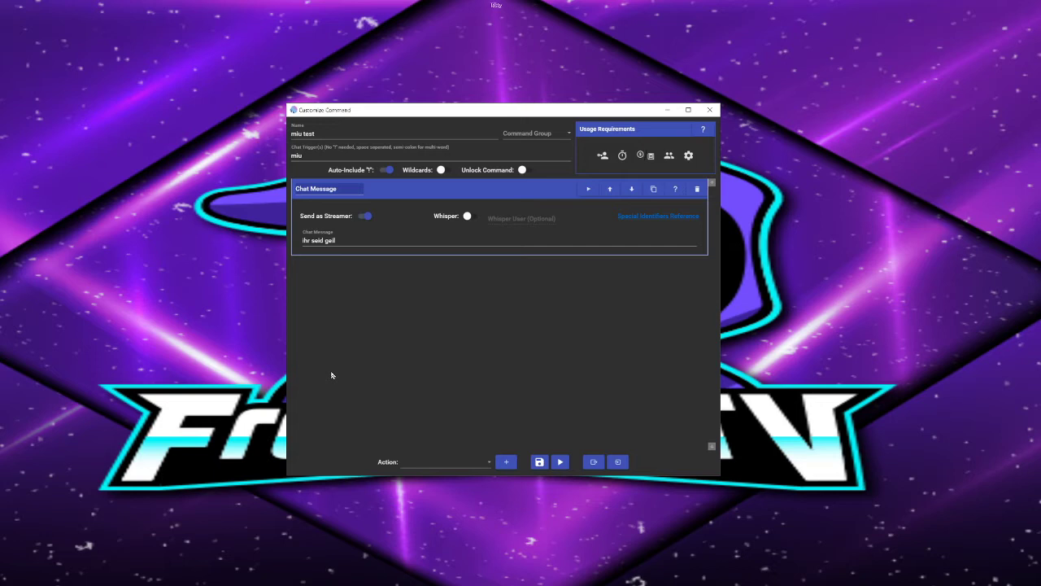
Append "hjgesruihfgiuq" to the chat message and save the command
{"action": "left_click", "coordinate": [368, 241]}
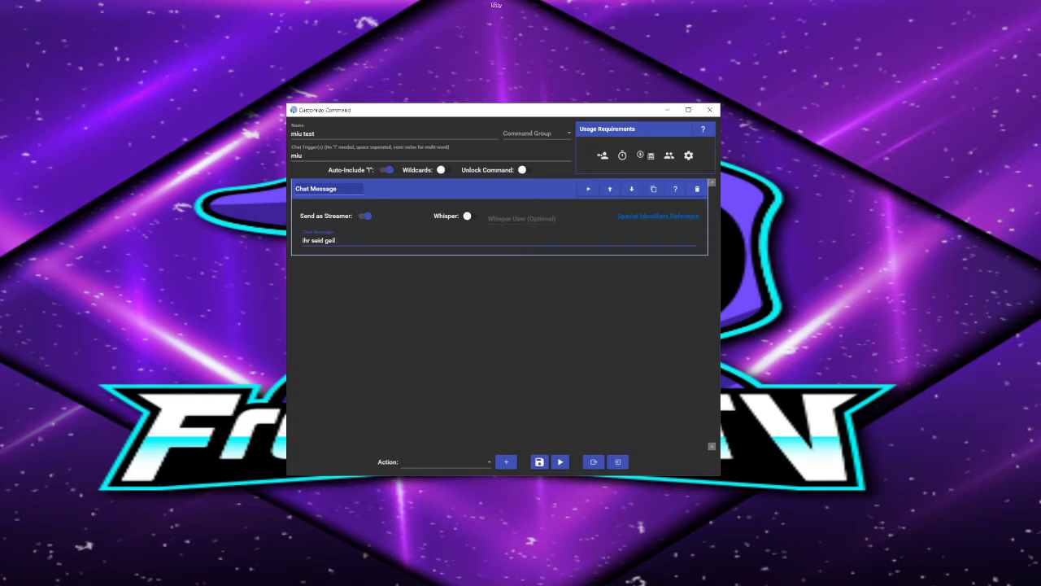
{"action": "type", "text": "hjgesruihfgiuq"}
{"action": "left_click", "coordinate": [537, 462]}
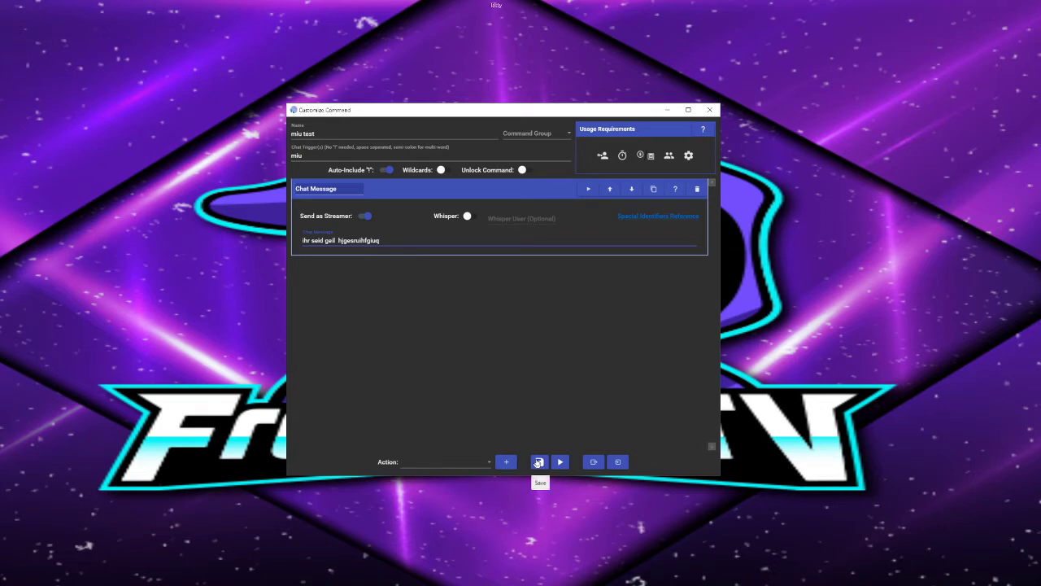
Save the command and clear the text of its Chat Message action
{"action": "left_click", "coordinate": [537, 462]}
{"action": "key", "text": "ctrl+a"}
{"action": "key", "text": "BackSpace"}
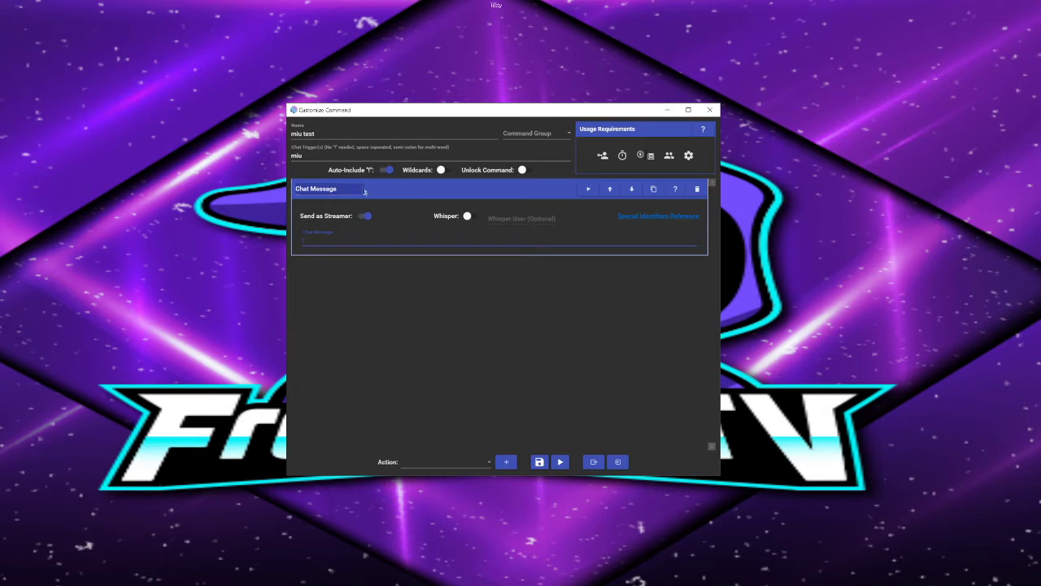
{"action": "left_click", "coordinate": [423, 190]}
Add an Overlay (Images & Videos) action to the command
{"action": "left_click", "coordinate": [478, 463]}
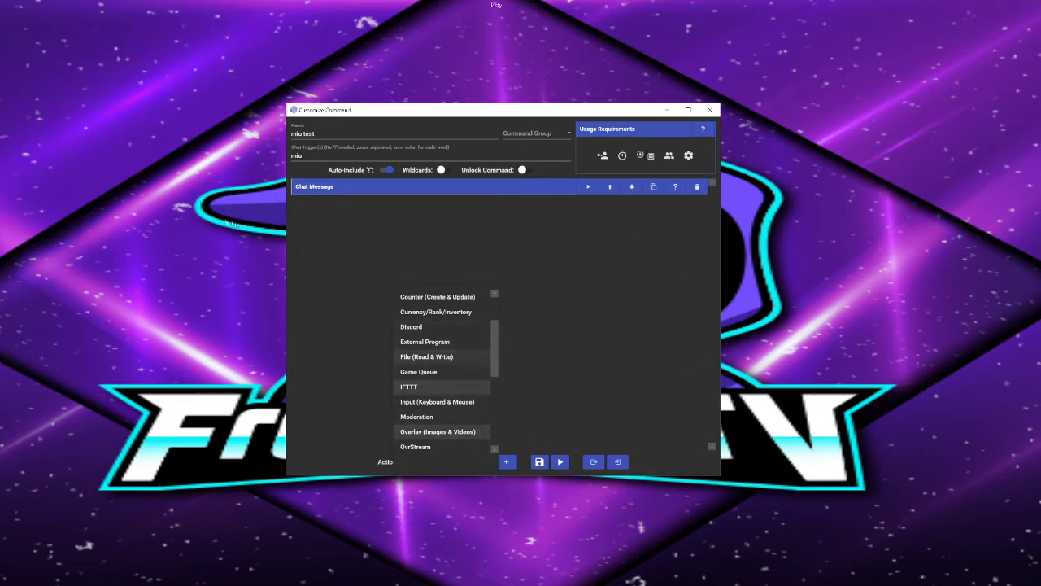
{"action": "scroll", "coordinate": [460, 346], "scroll_direction": "up", "scroll_amount": 1}
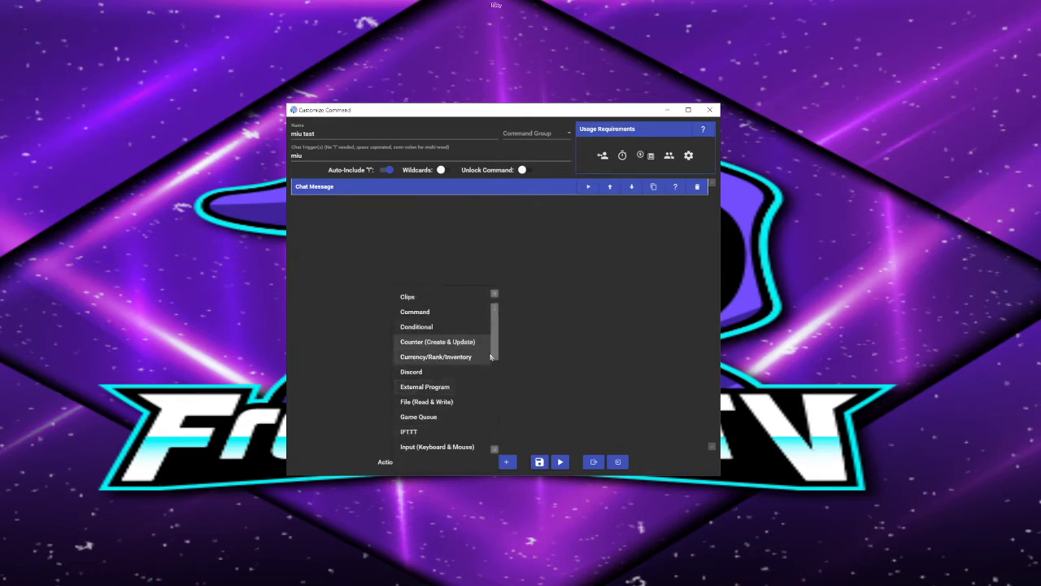
{"action": "scroll", "coordinate": [435, 395], "scroll_direction": "down", "scroll_amount": 2}
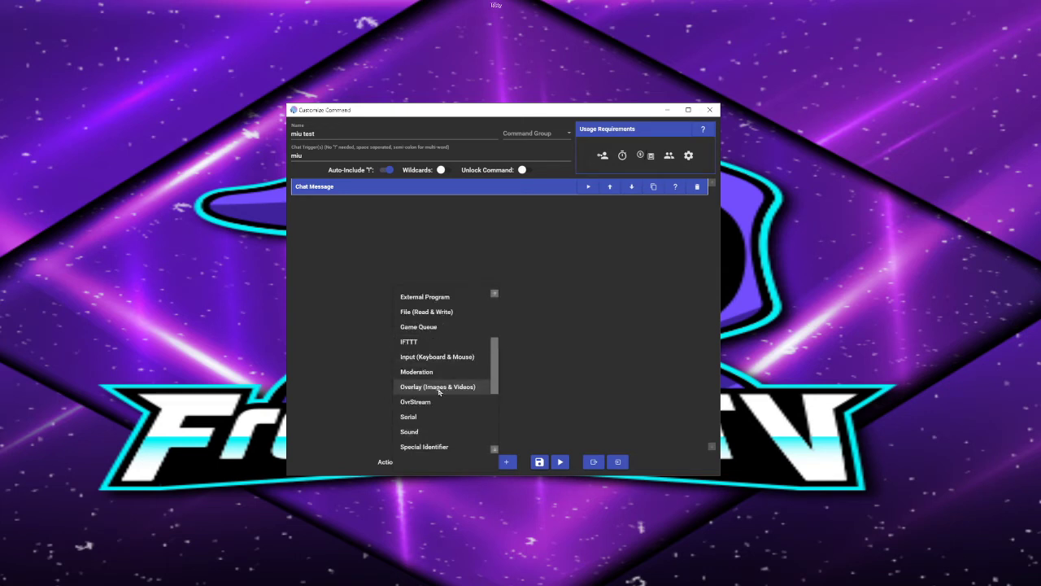
{"action": "left_click", "coordinate": [439, 388]}
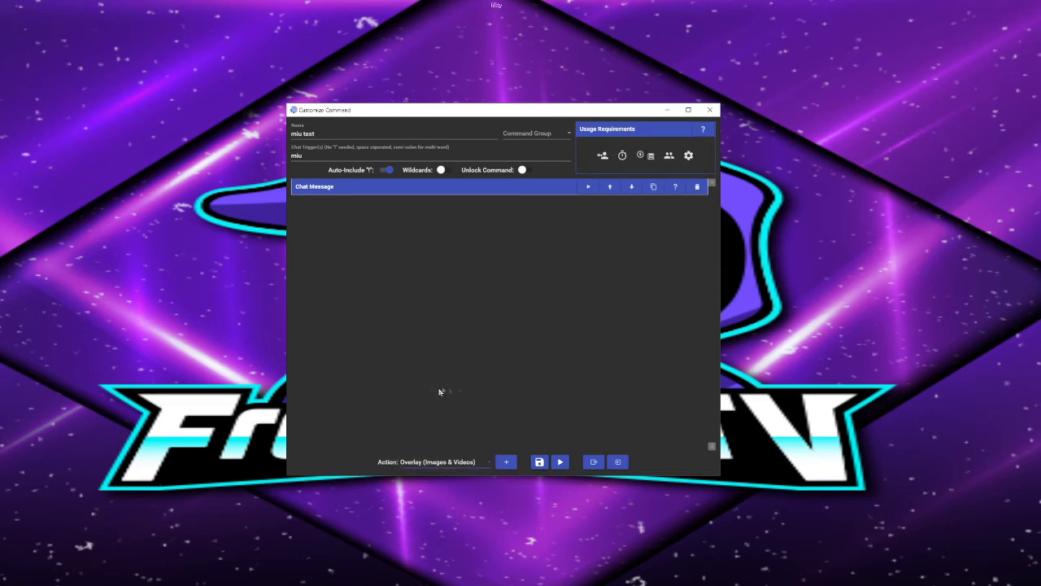
{"action": "left_click", "coordinate": [506, 461]}
Set the overlay type to Image and choose an image file from the Streamlabs_overlay_videos folder
{"action": "left_click", "coordinate": [333, 235]}
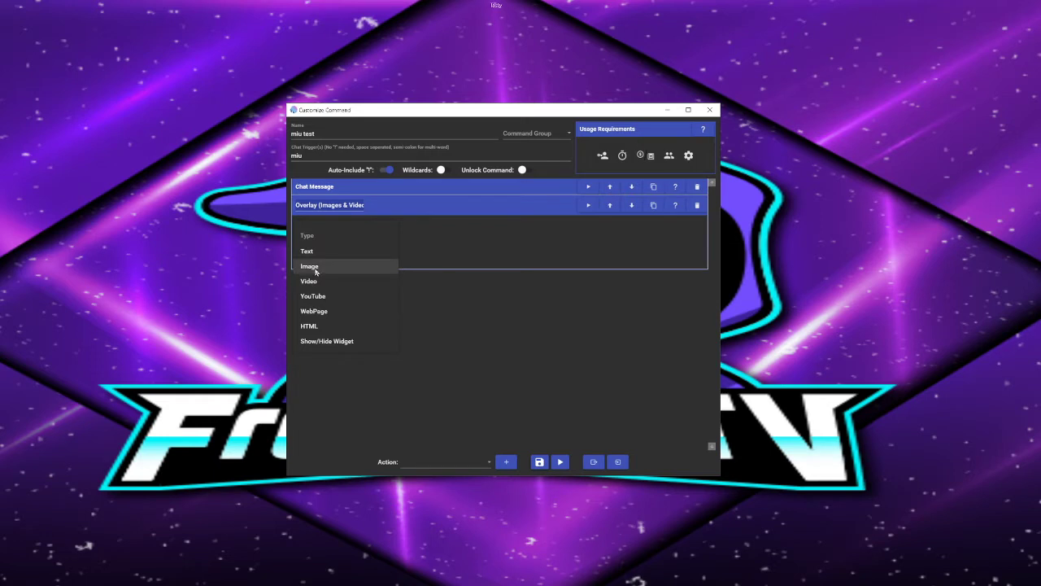
{"action": "left_click", "coordinate": [316, 269]}
{"action": "left_click", "coordinate": [486, 260]}
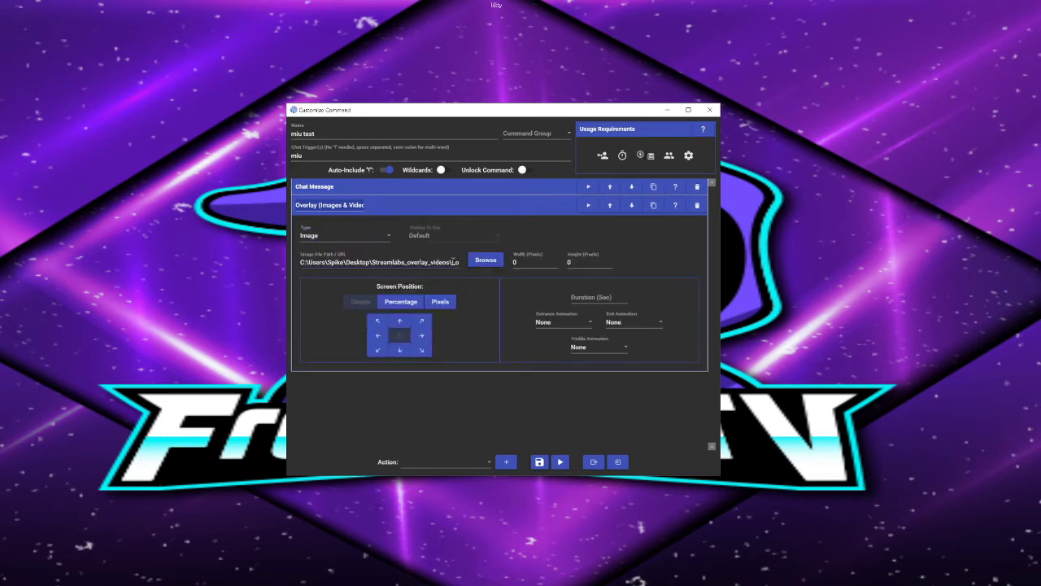
Set the overlay image's width and height to 500 pixels and its duration to 5 seconds
{"action": "left_click", "coordinate": [533, 262]}
{"action": "left_click", "coordinate": [584, 262]}
{"action": "left_click", "coordinate": [595, 298]}
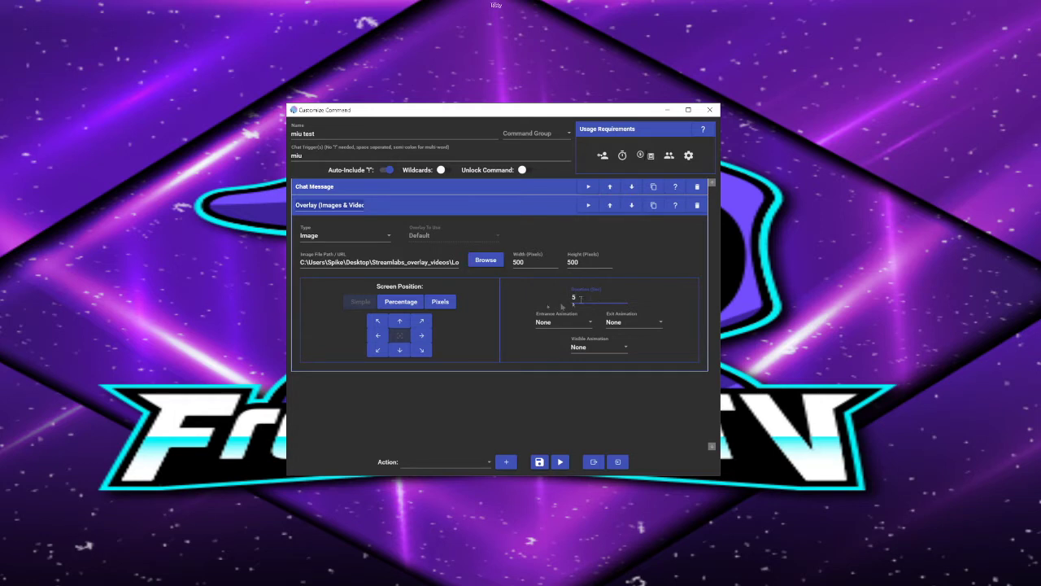
Set the overlay's entrance animation to Bounce In, exit animation to Bounce Out and visible animation to Flash
{"action": "left_click", "coordinate": [543, 323]}
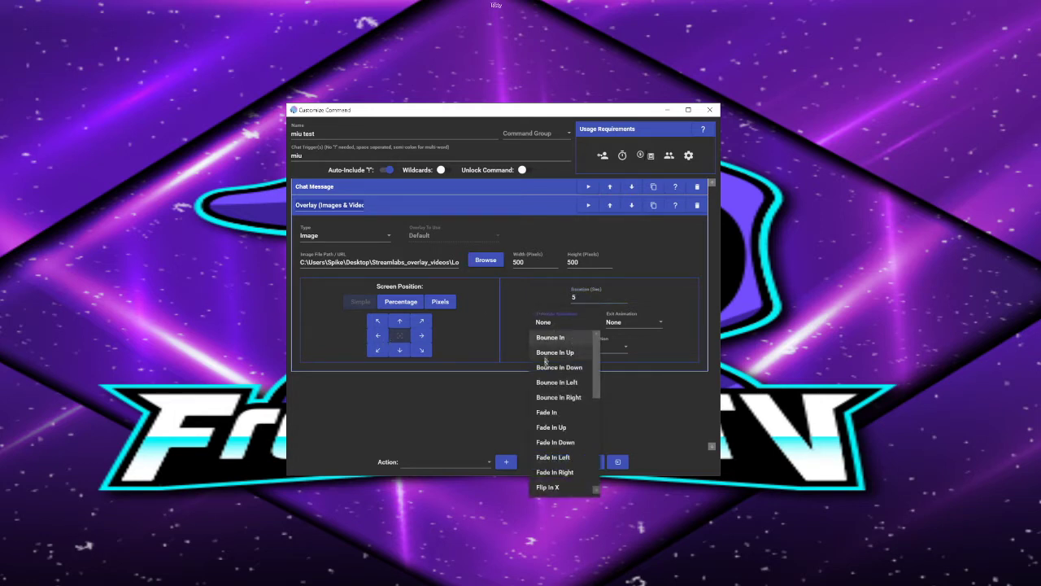
{"action": "left_click", "coordinate": [569, 340]}
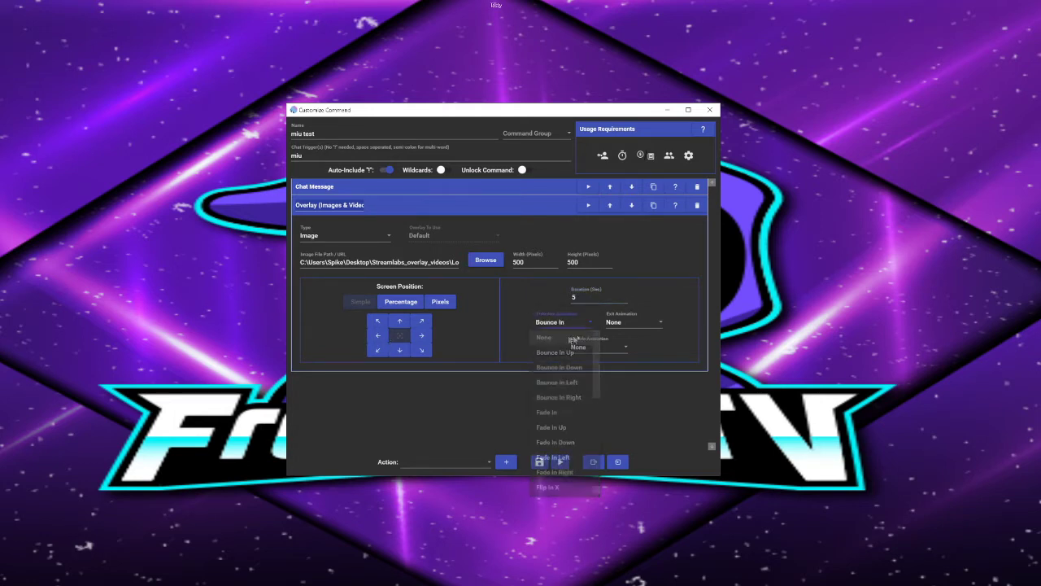
{"action": "left_click", "coordinate": [616, 328]}
{"action": "left_click", "coordinate": [623, 340]}
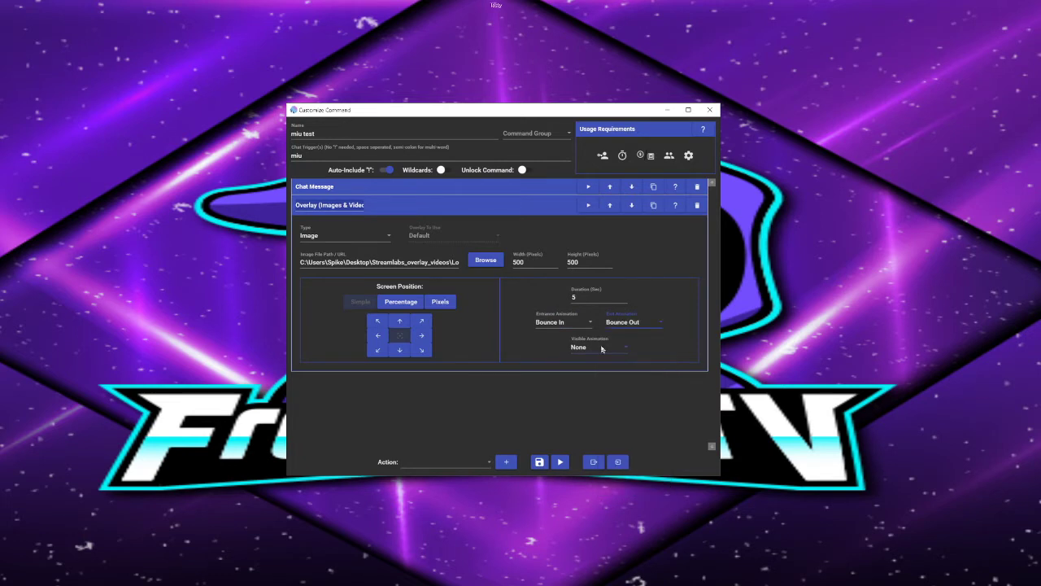
{"action": "left_click", "coordinate": [602, 349]}
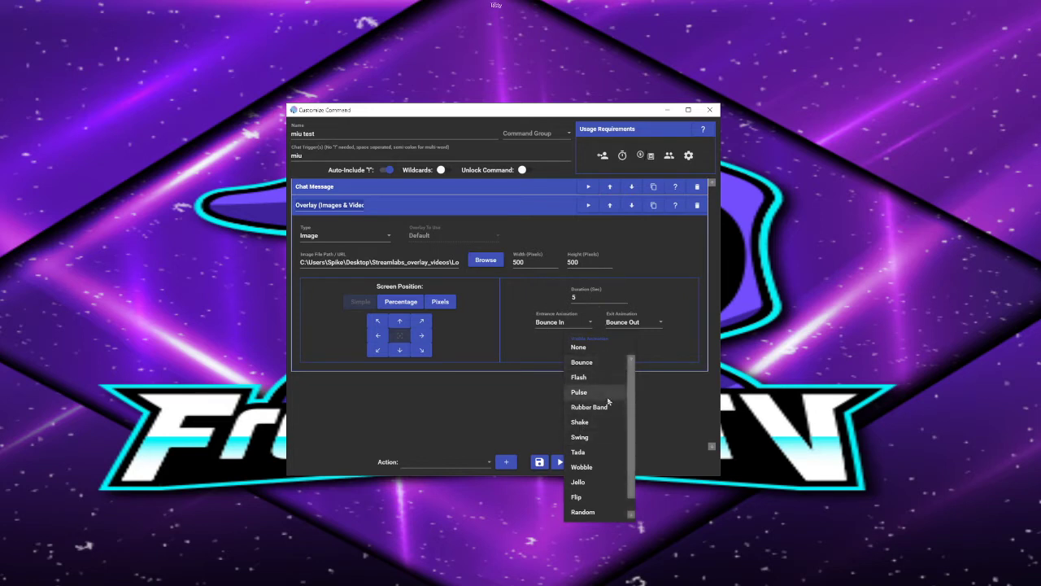
{"action": "left_click", "coordinate": [579, 379]}
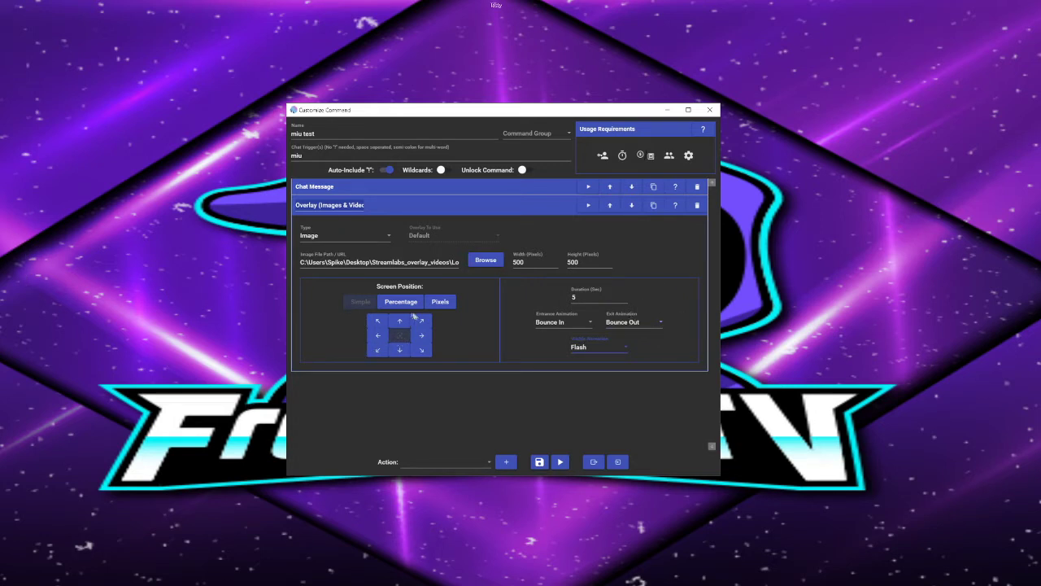
Try out the simple screen positions for the image, testing the overlay at the centre and at the middle left
{"action": "left_click", "coordinate": [424, 340]}
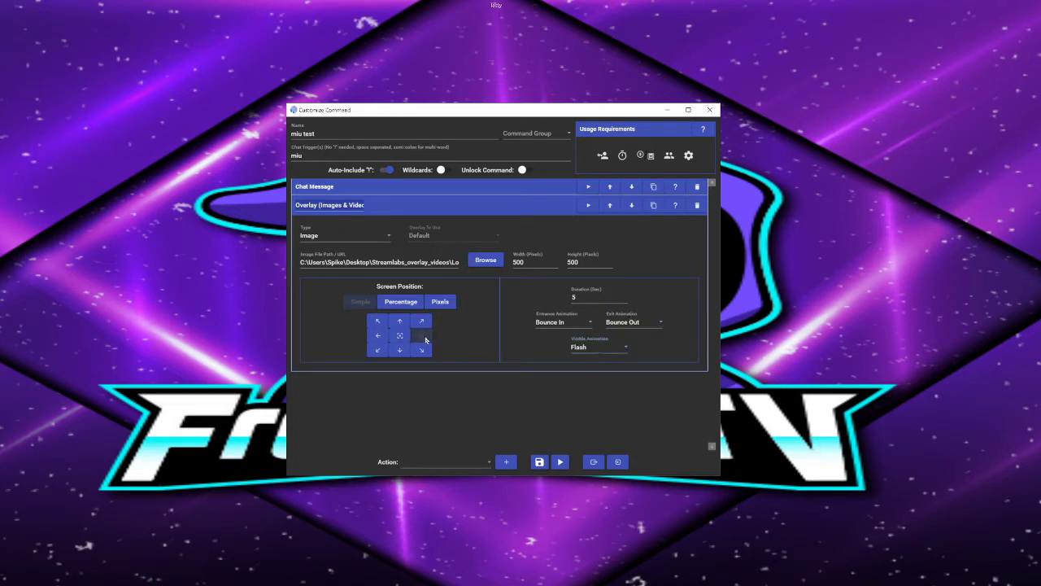
{"action": "left_click", "coordinate": [377, 337]}
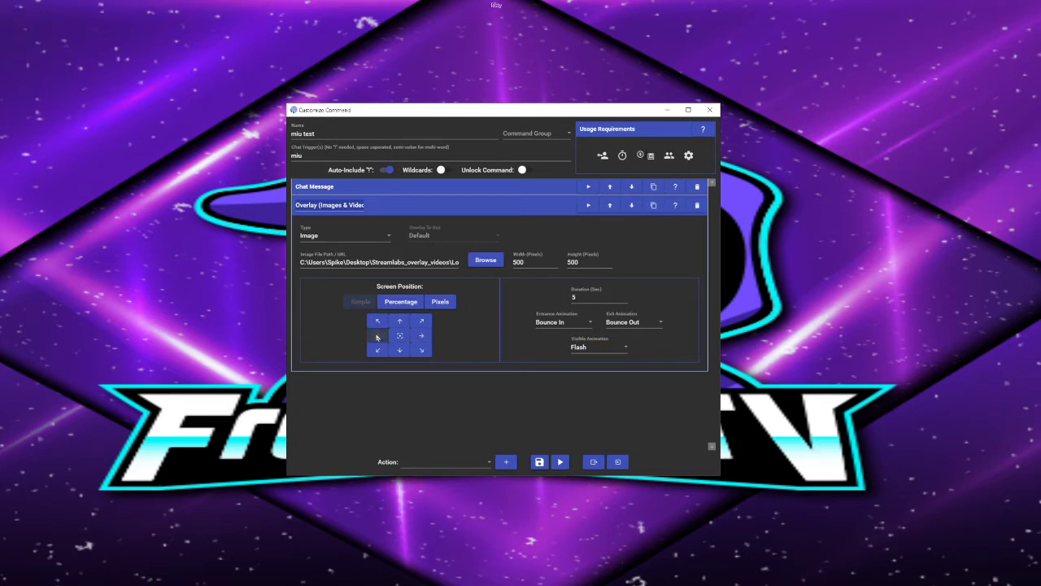
{"action": "left_click", "coordinate": [399, 334]}
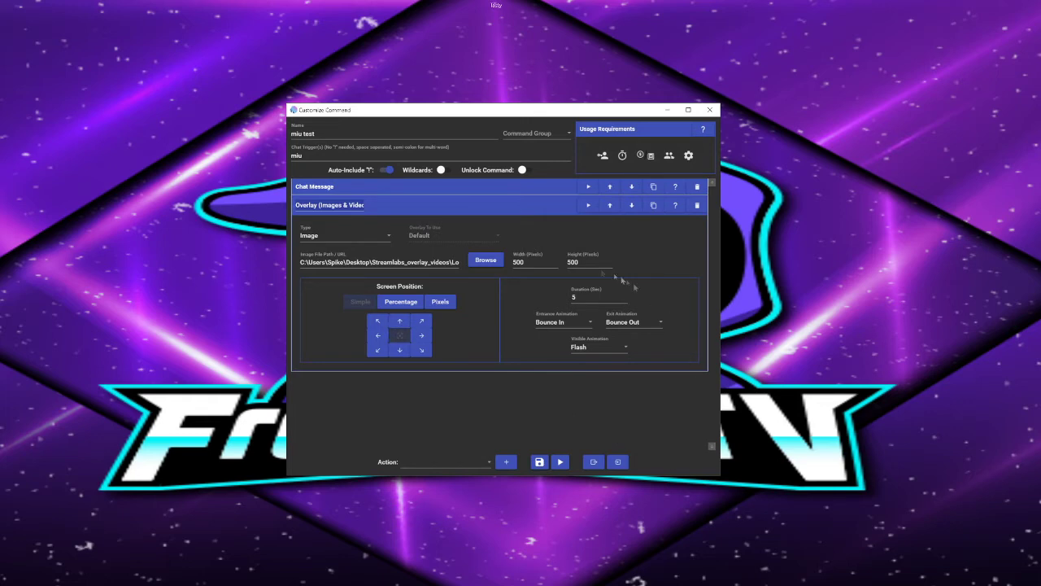
{"action": "left_click", "coordinate": [589, 208]}
{"action": "left_click", "coordinate": [377, 336]}
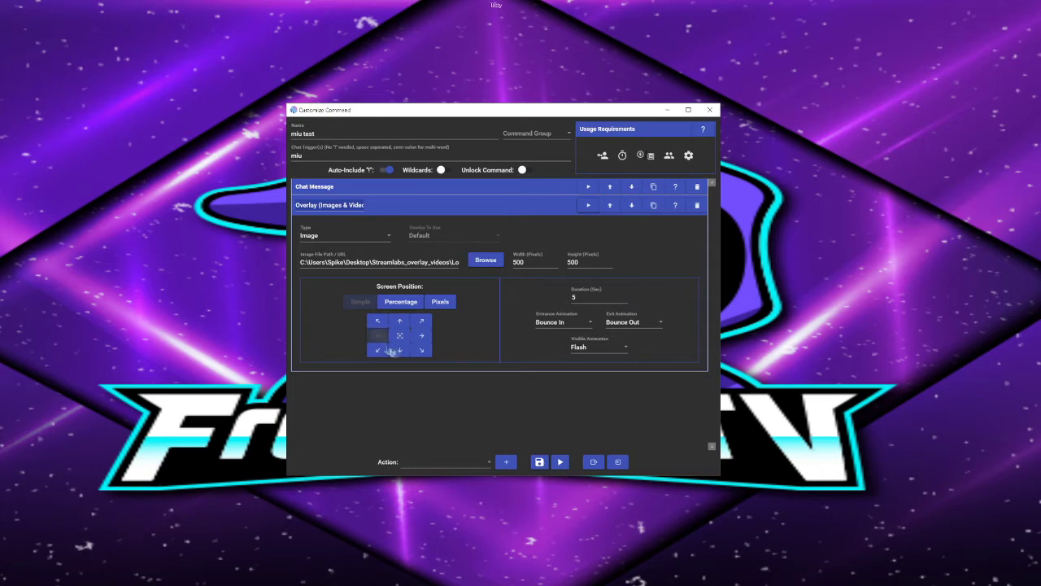
{"action": "left_click", "coordinate": [588, 205]}
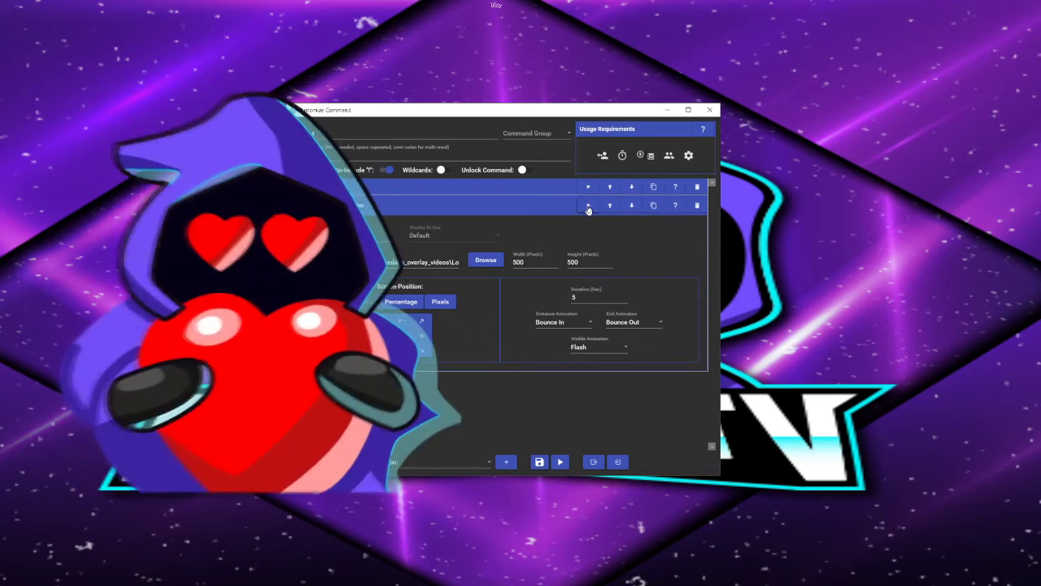
Duplicate the image overlay action and set the first copy's screen position to the middle right
{"action": "left_click", "coordinate": [465, 205]}
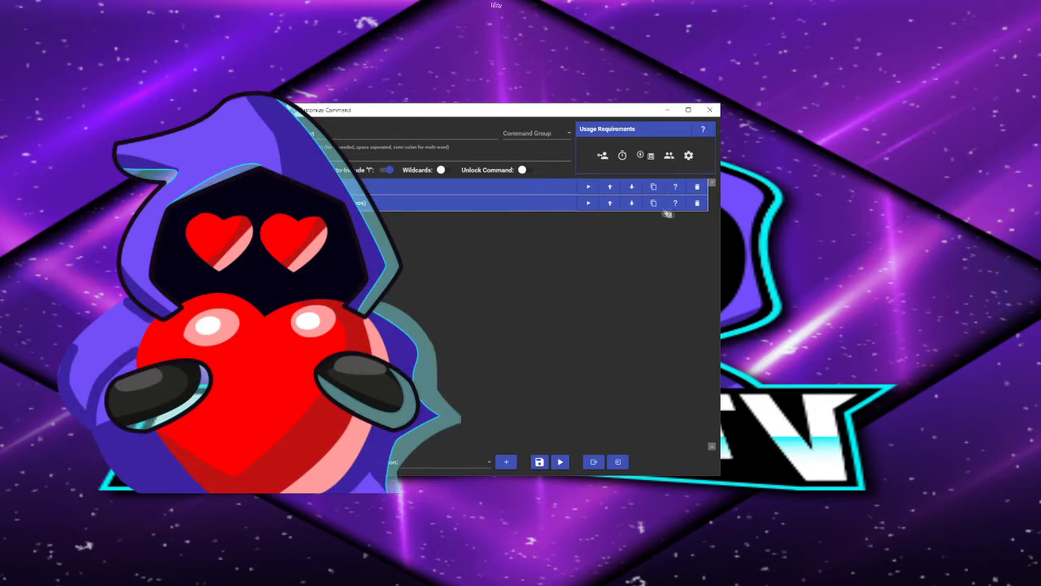
{"action": "left_click", "coordinate": [654, 203]}
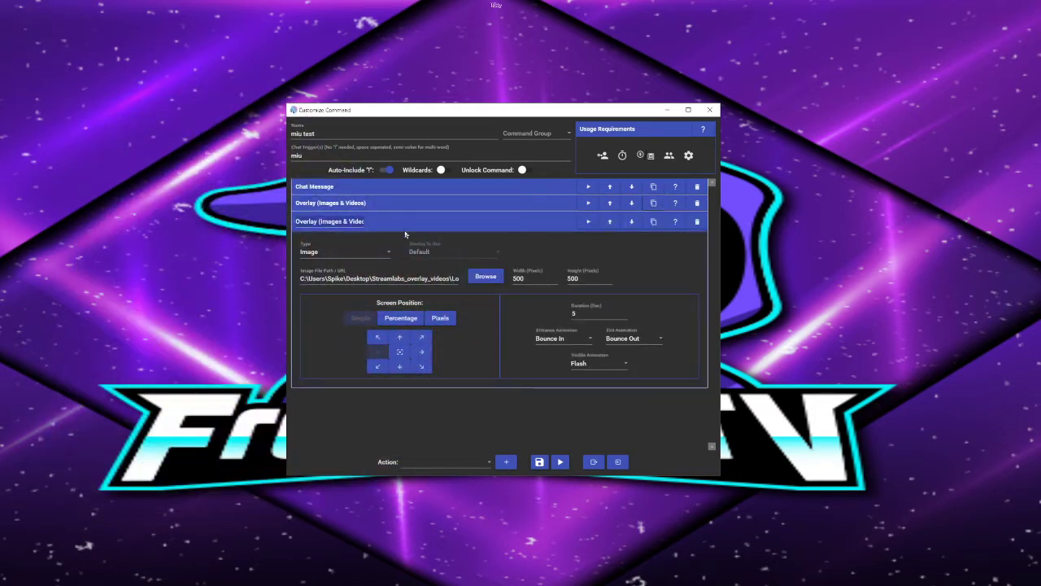
{"action": "left_click", "coordinate": [448, 200]}
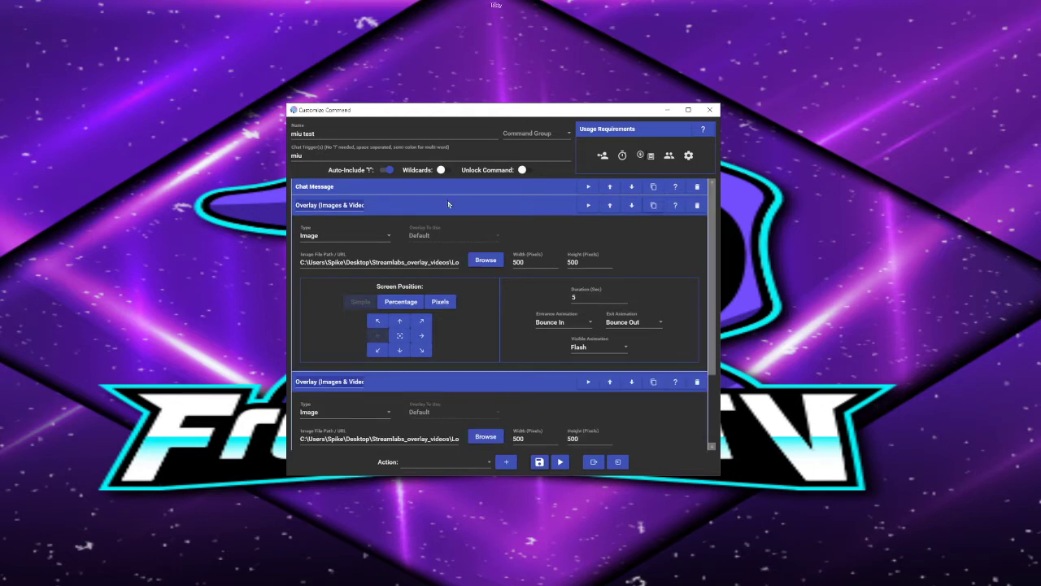
{"action": "left_click", "coordinate": [446, 205]}
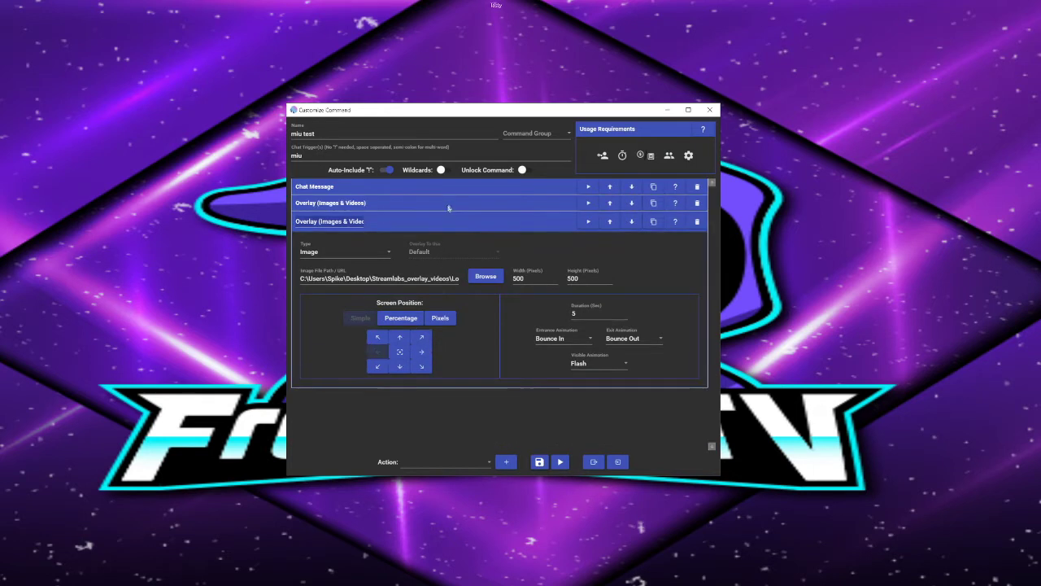
{"action": "left_click", "coordinate": [435, 223]}
Enter "liebe geht raus" as the text of the Chat Message action
{"action": "left_click", "coordinate": [413, 192]}
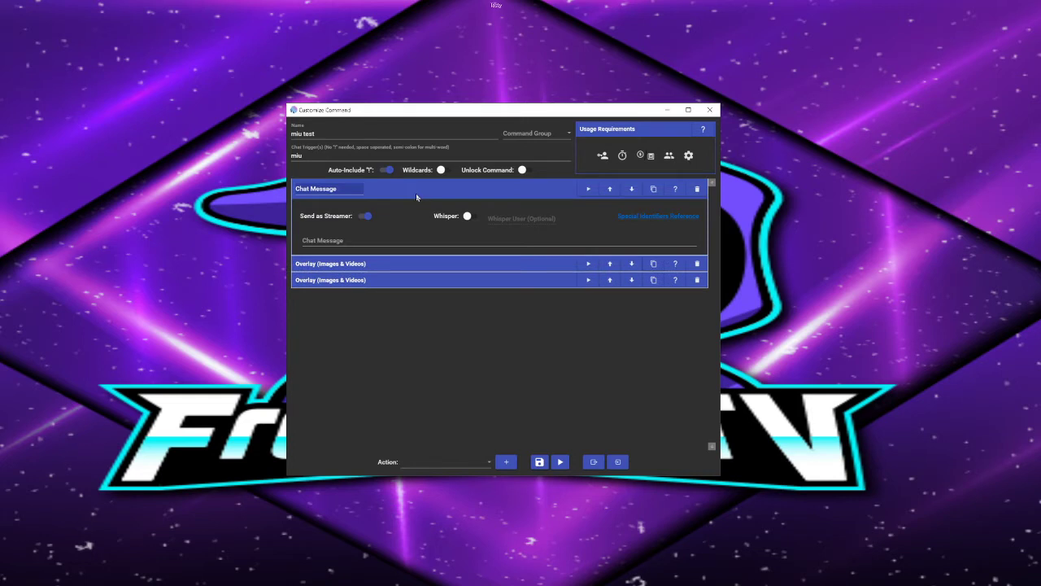
{"action": "left_click", "coordinate": [339, 242]}
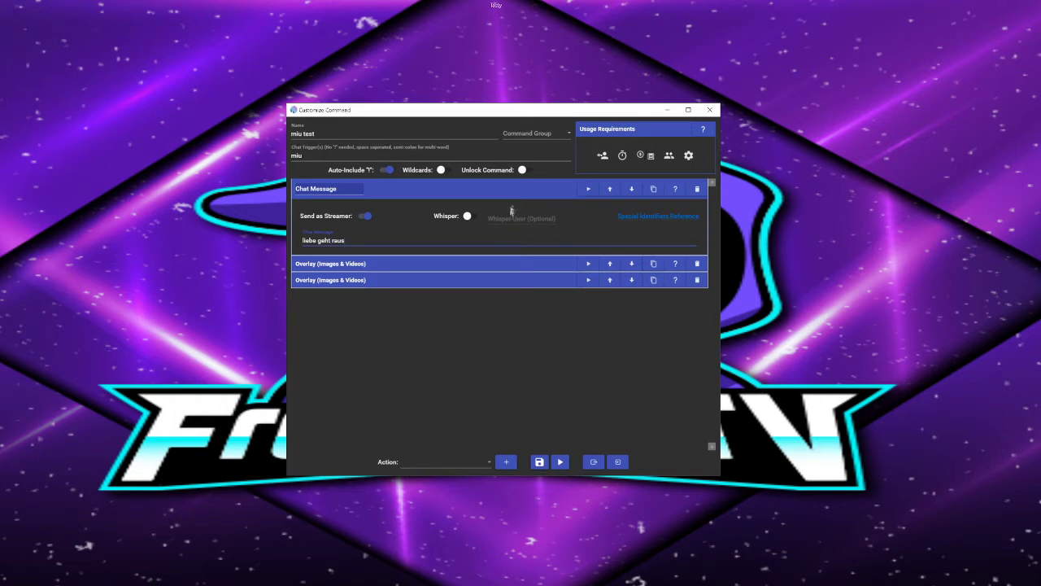
{"action": "left_click", "coordinate": [516, 191]}
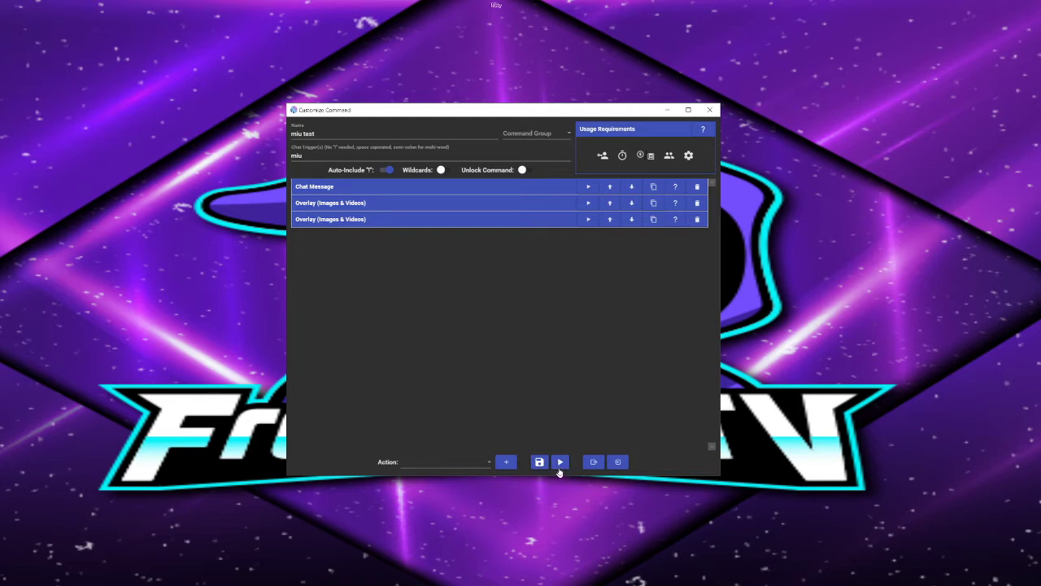
Review the Chat Message action's text and test the whole command
{"action": "left_click", "coordinate": [476, 190]}
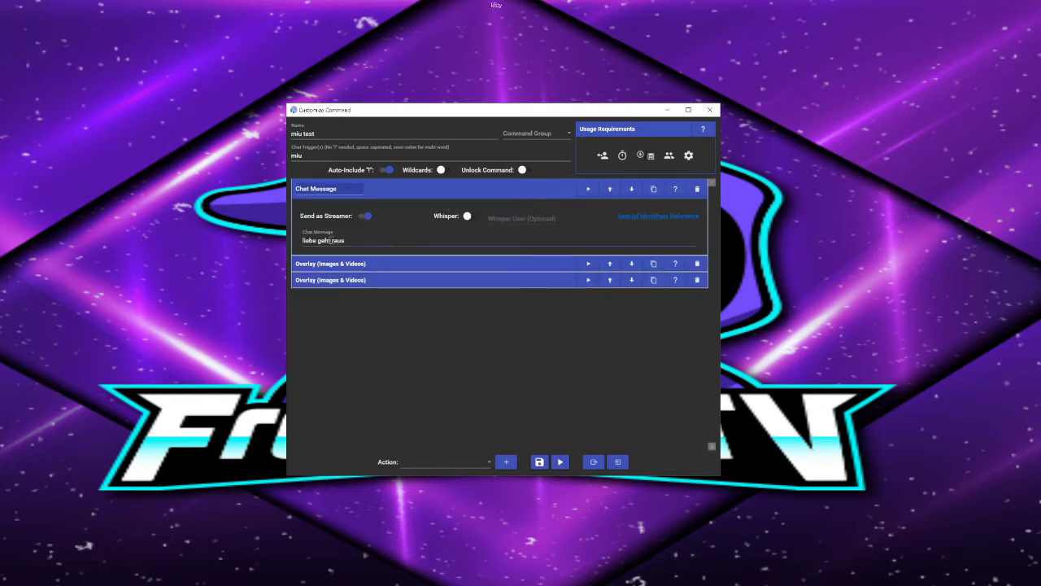
{"action": "left_click", "coordinate": [485, 192]}
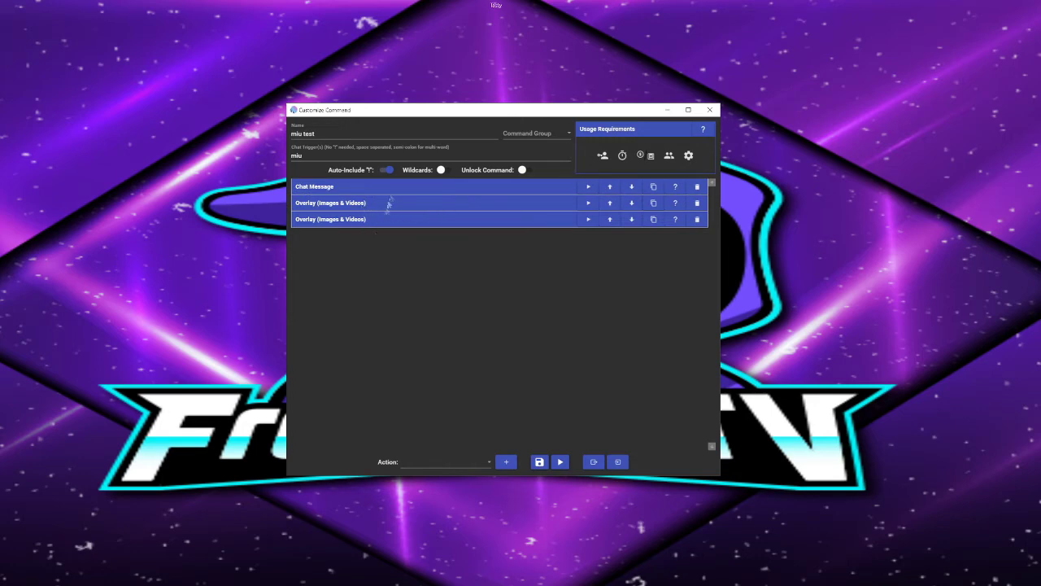
{"action": "left_click", "coordinate": [561, 462]}
Switch the second overlay's screen position to Percentage, adjust its offsets from the left and top, and test it
{"action": "left_click", "coordinate": [451, 206]}
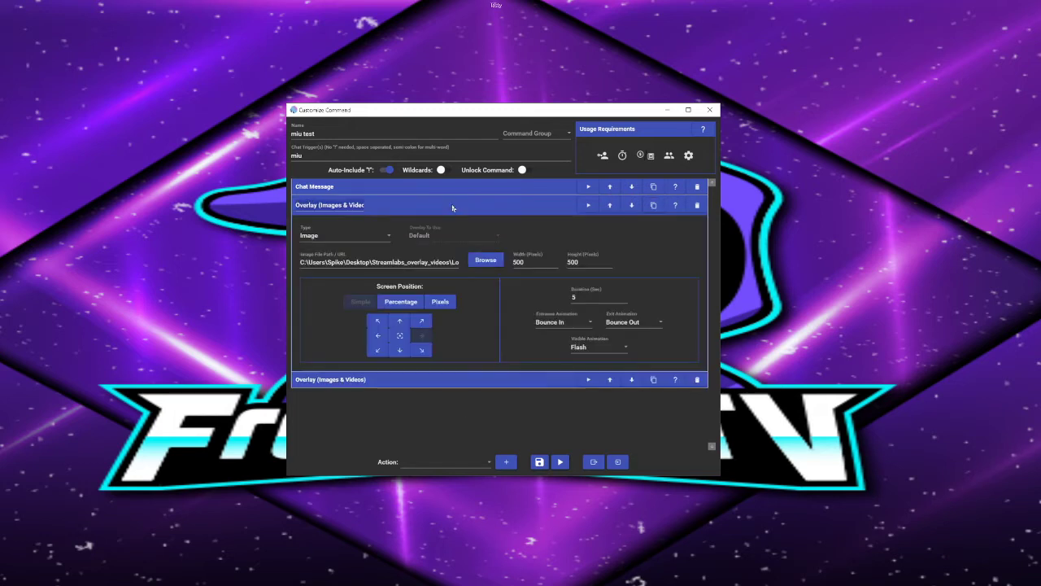
{"action": "left_click", "coordinate": [447, 206]}
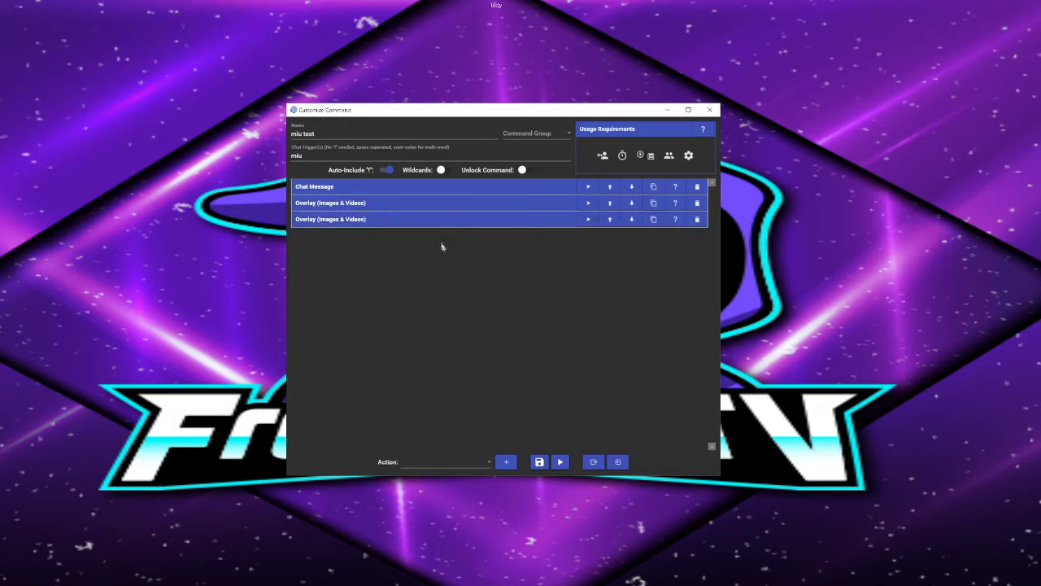
{"action": "left_click", "coordinate": [436, 221]}
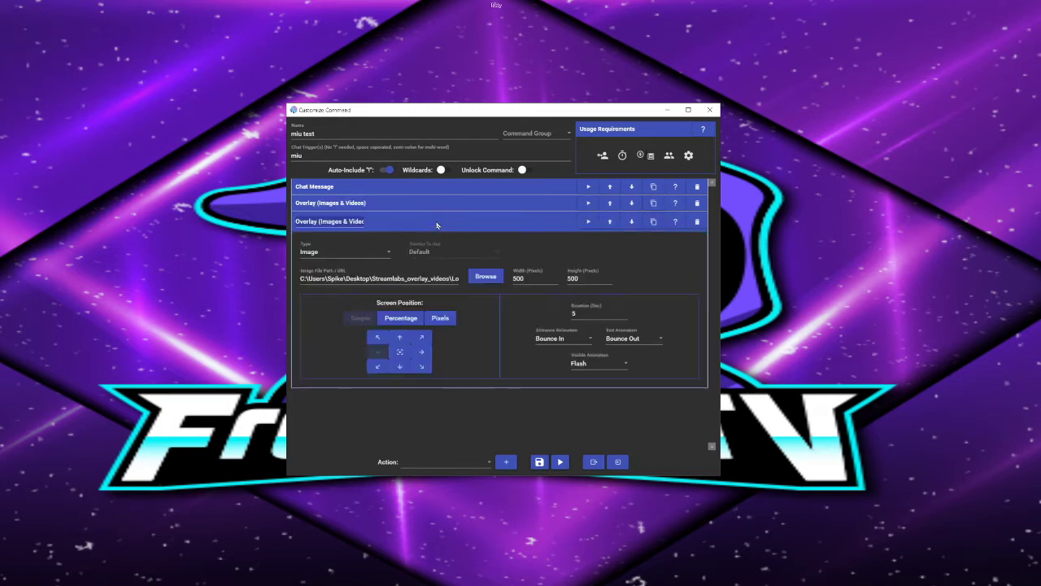
{"action": "left_click", "coordinate": [398, 322]}
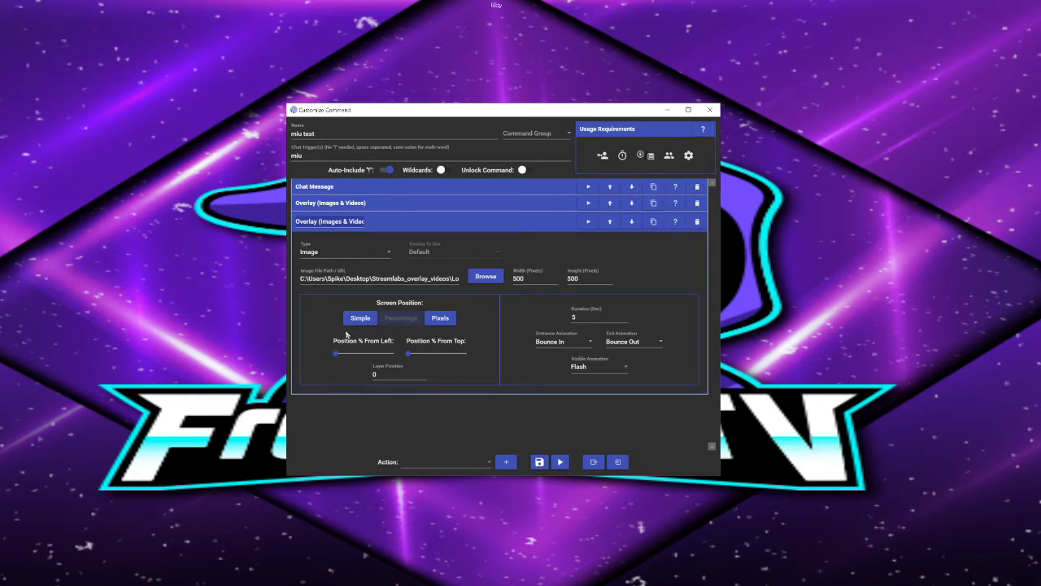
{"action": "left_click_drag", "start_coordinate": [336, 355], "coordinate": [439, 362]}
{"action": "left_click", "coordinate": [589, 221]}
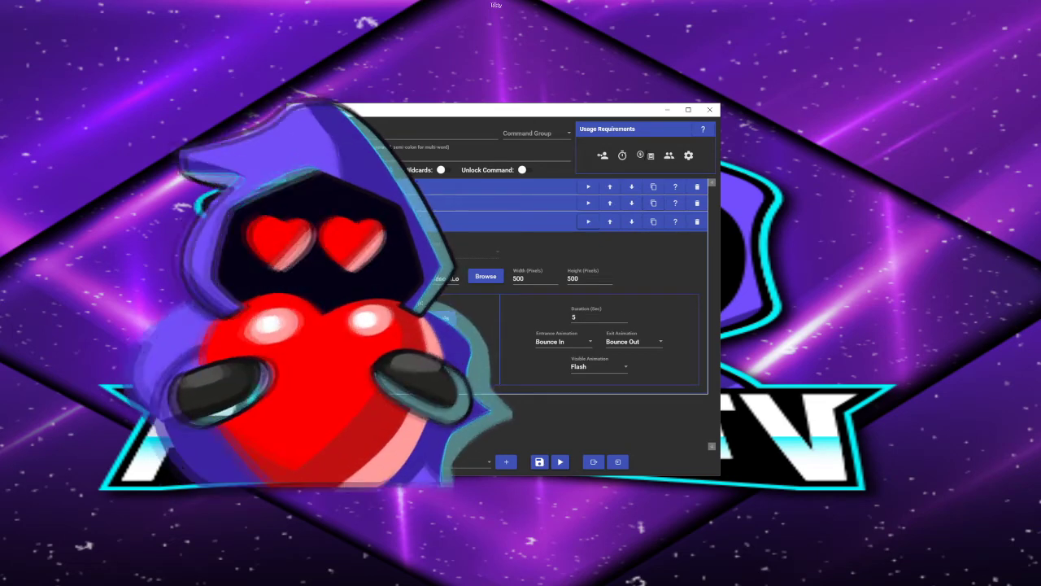
Fine-tune the second overlay's Position % From Top, moving it down and slightly back up, and test each placement
{"action": "left_click_drag", "start_coordinate": [437, 355], "coordinate": [454, 356]}
{"action": "left_click", "coordinate": [588, 222]}
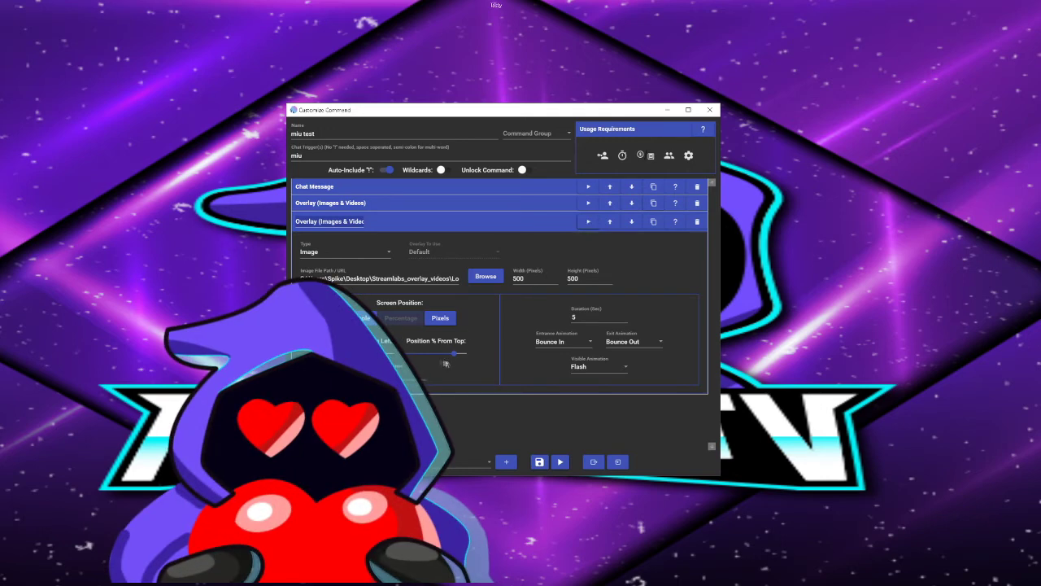
{"action": "left_click_drag", "start_coordinate": [453, 355], "coordinate": [444, 362]}
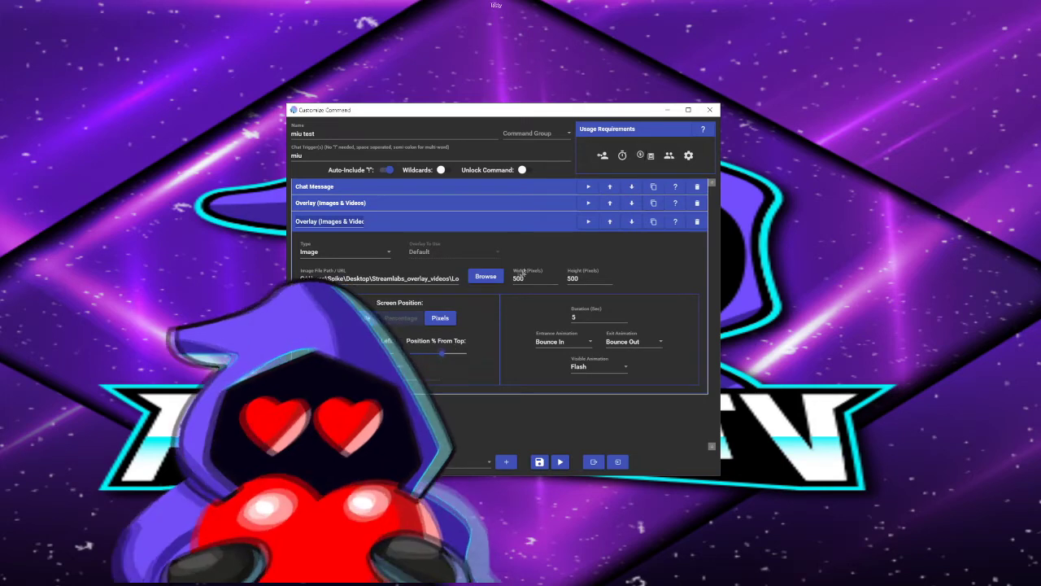
{"action": "left_click", "coordinate": [590, 223]}
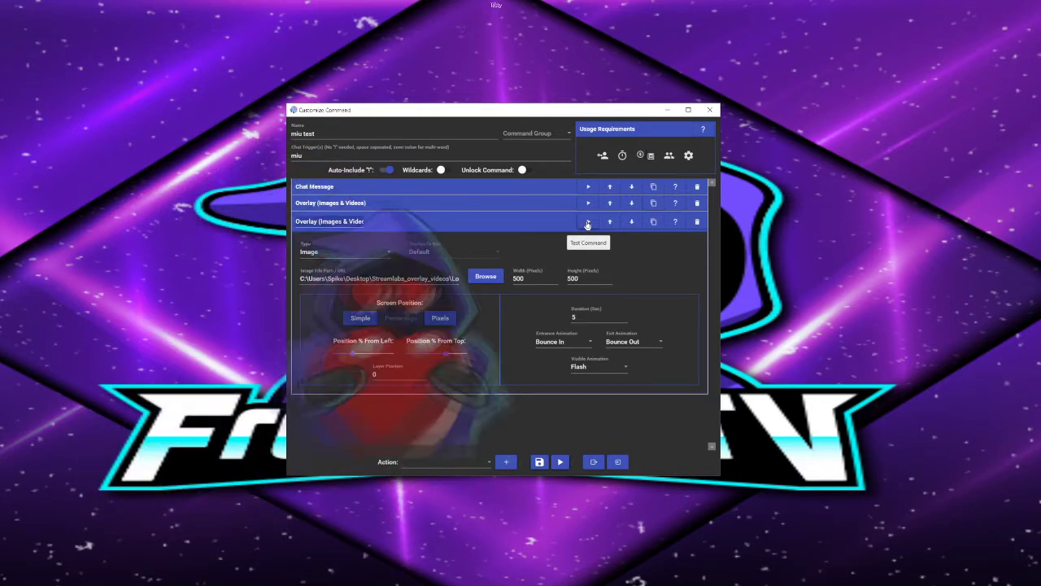
Test the second overlay's placement again and collapse its settings
{"action": "left_click", "coordinate": [588, 223]}
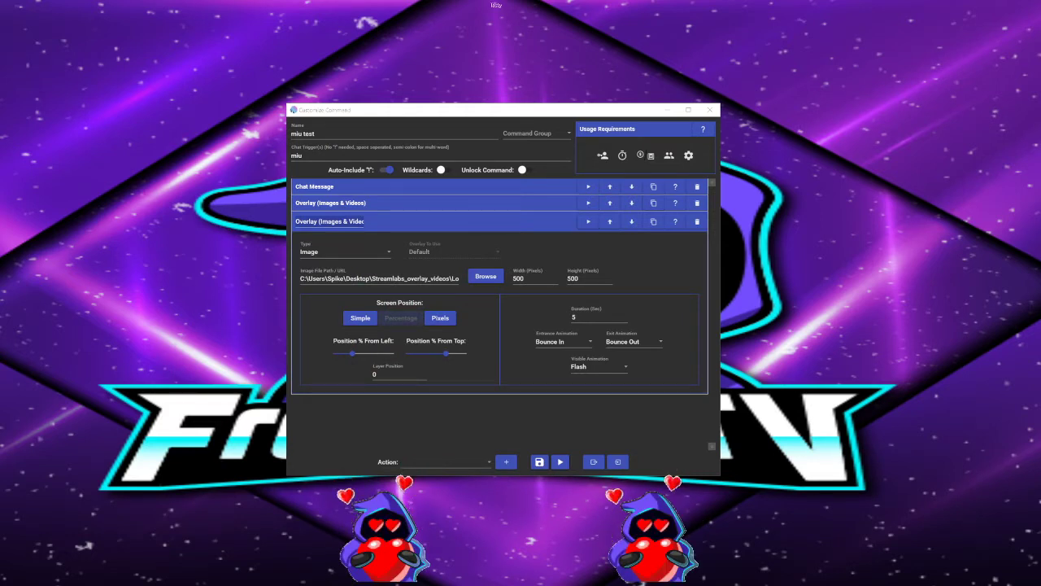
{"action": "left_click", "coordinate": [423, 222]}
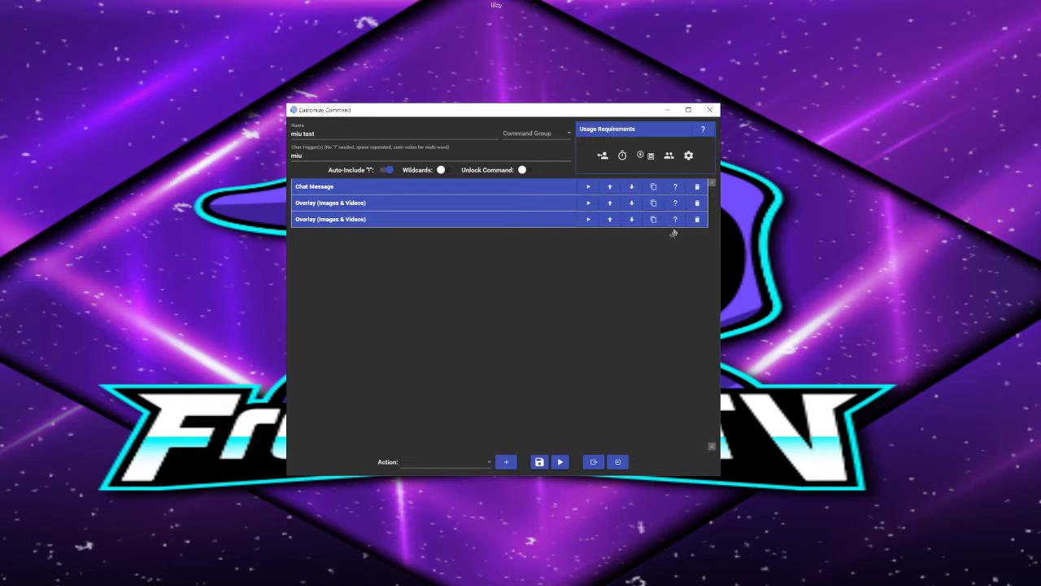
Add a Discord action to the command and set its type to Send Message
{"action": "left_click", "coordinate": [426, 462]}
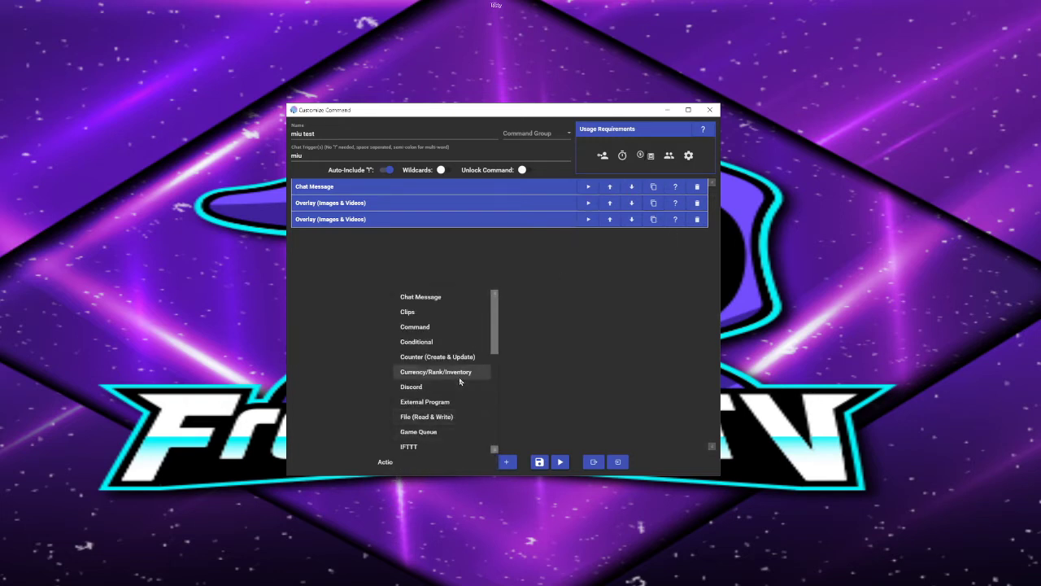
{"action": "left_click", "coordinate": [451, 387]}
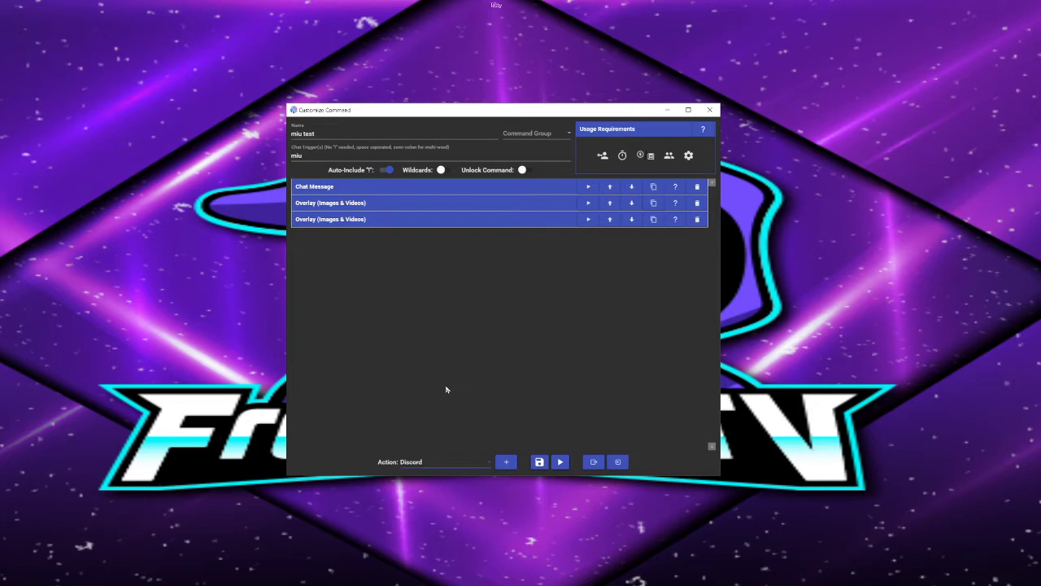
{"action": "left_click", "coordinate": [506, 461]}
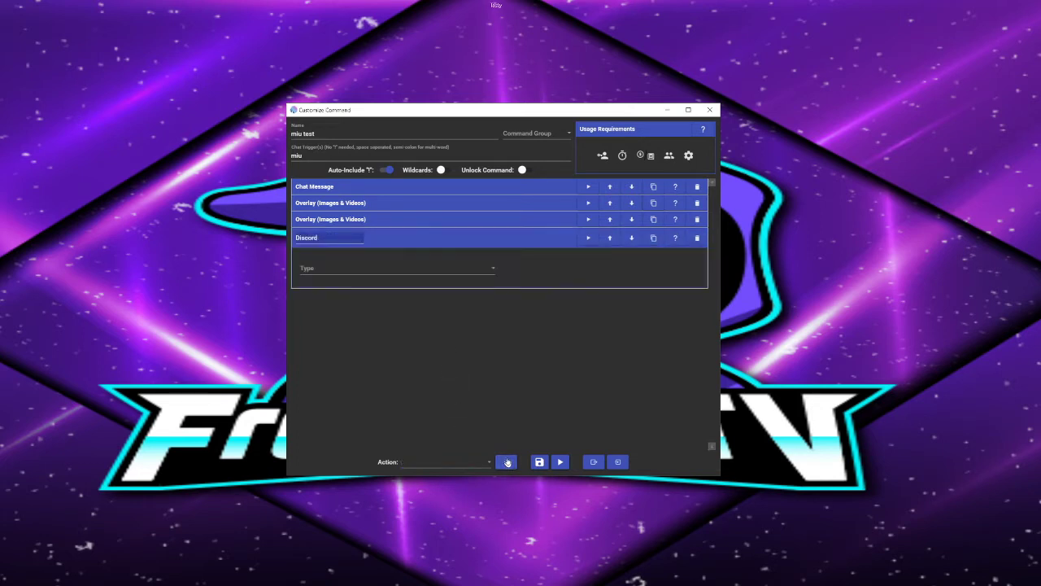
{"action": "left_click", "coordinate": [399, 272]}
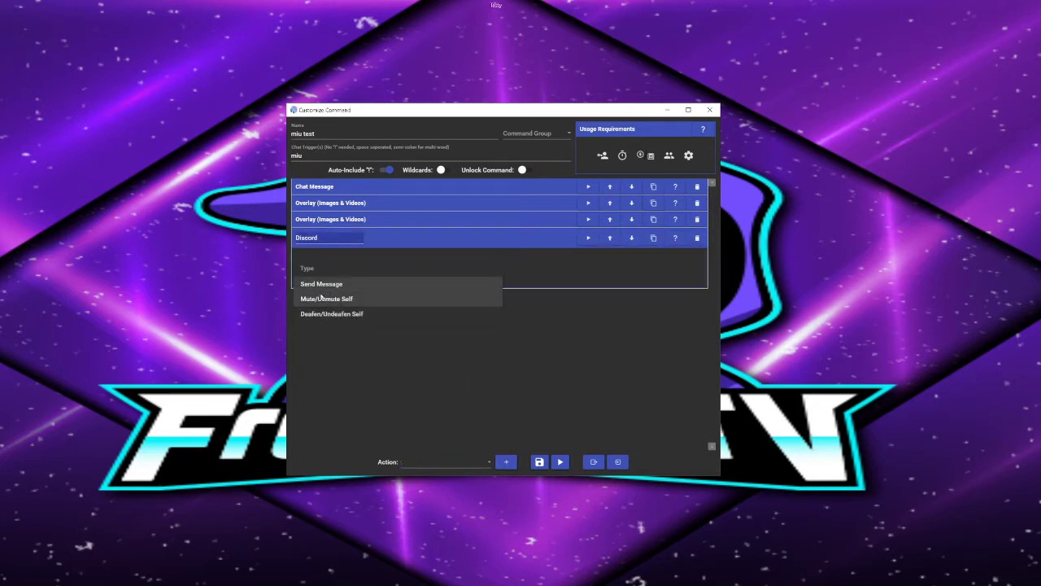
{"action": "left_click", "coordinate": [353, 284]}
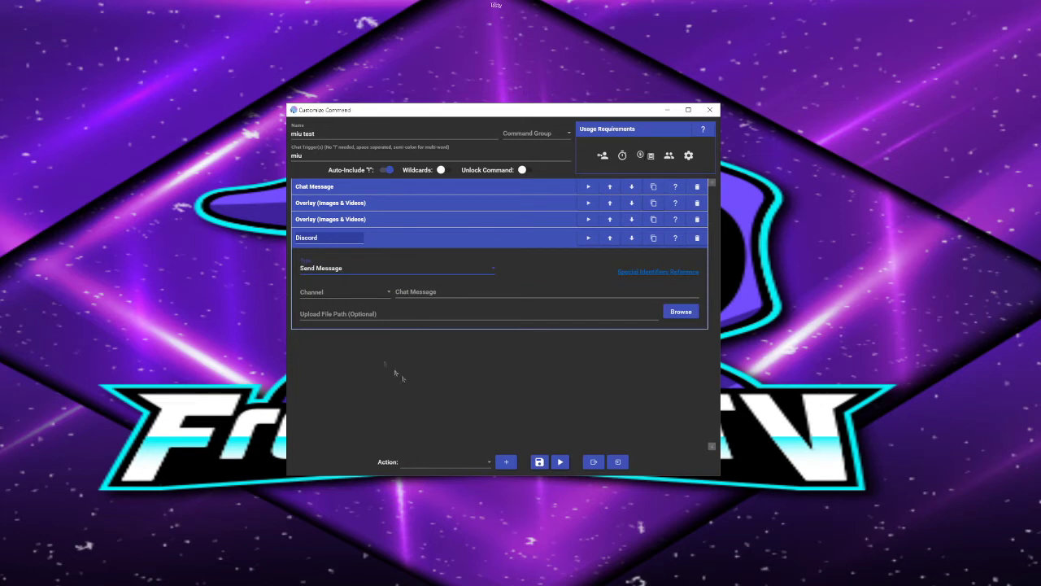
Set the Discord message's channel to chatraum and its text to "ich bin jetzt live"
{"action": "left_click", "coordinate": [326, 293]}
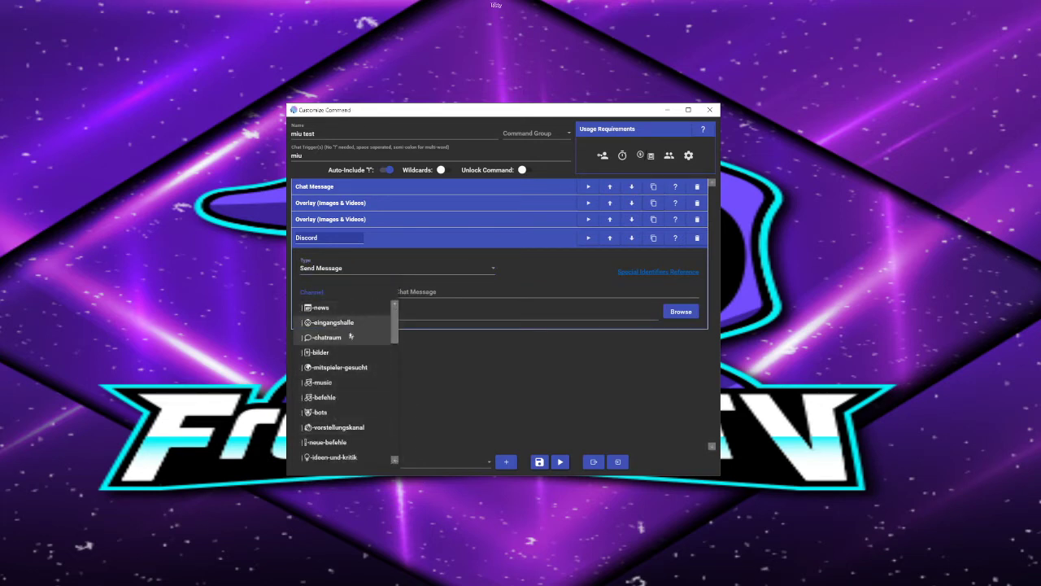
{"action": "left_click", "coordinate": [344, 337]}
{"action": "left_click", "coordinate": [410, 293]}
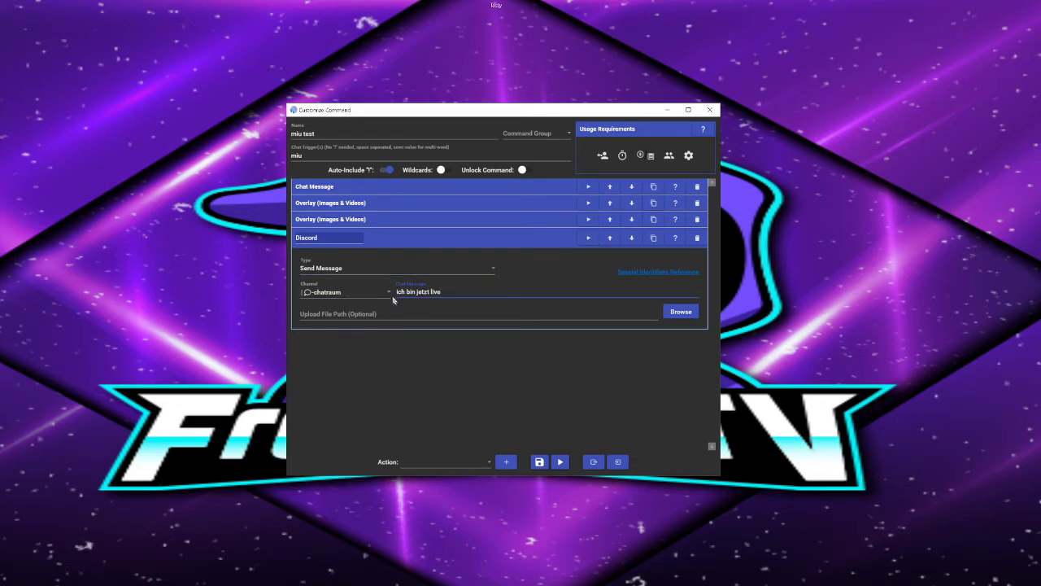
{"action": "left_click", "coordinate": [443, 519]}
Delete the Discord action and add a Wait action to the command
{"action": "left_click", "coordinate": [455, 468]}
{"action": "scroll", "coordinate": [464, 390], "scroll_direction": "down", "scroll_amount": 10}
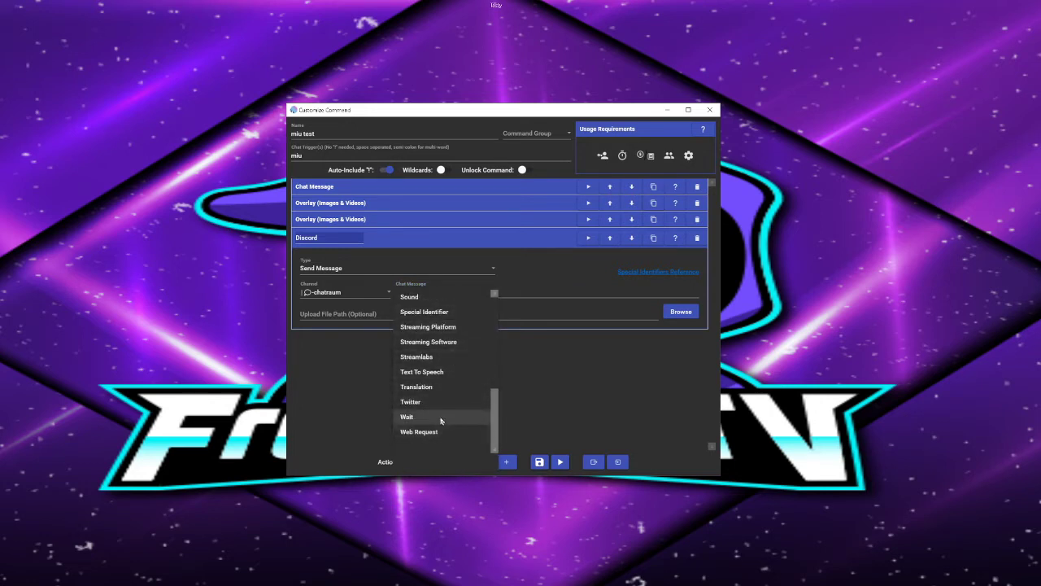
{"action": "left_click", "coordinate": [443, 418]}
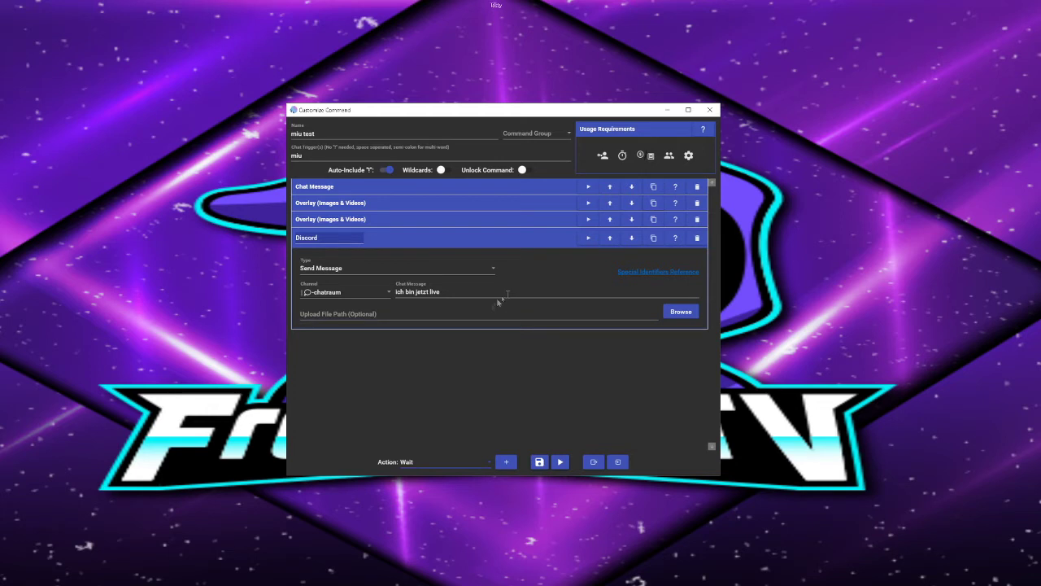
{"action": "left_click", "coordinate": [697, 238]}
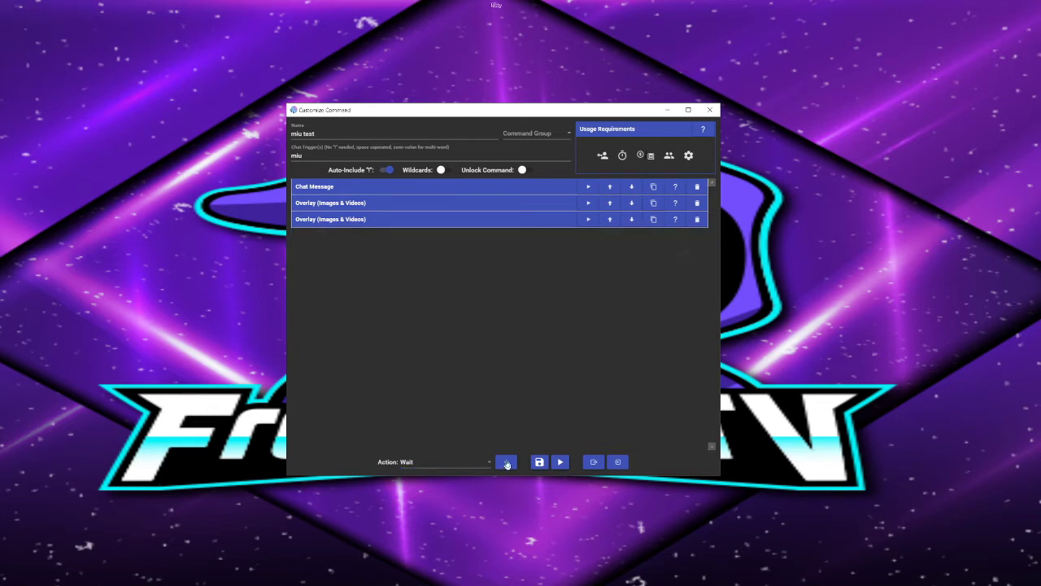
{"action": "left_click", "coordinate": [506, 461]}
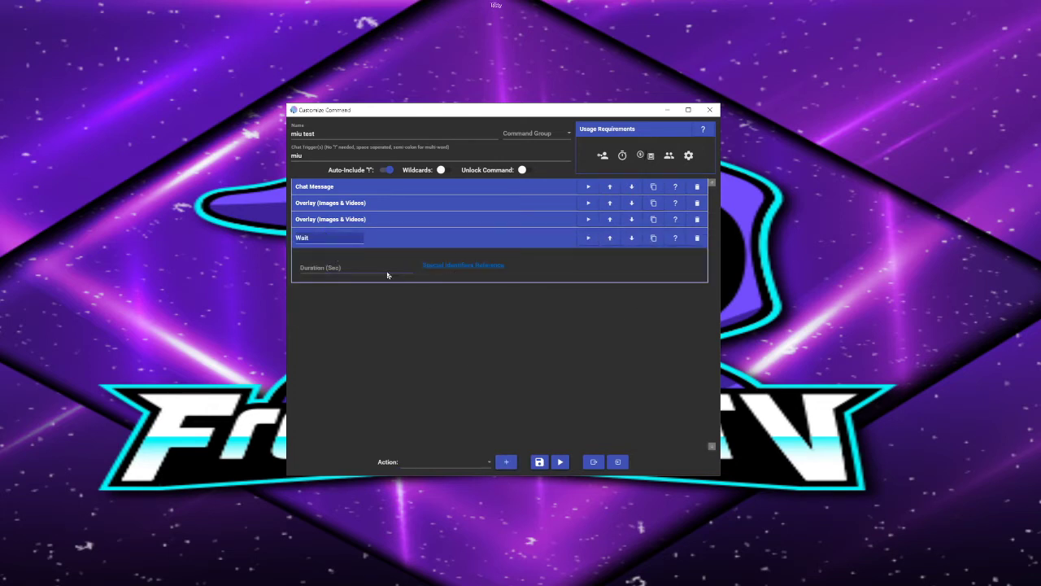
Set the Wait duration to 2 seconds, then place the action between the two overlays and collapse it
{"action": "left_click", "coordinate": [377, 220]}
{"action": "left_click", "coordinate": [376, 219]}
{"action": "left_click", "coordinate": [352, 265]}
{"action": "left_click", "coordinate": [611, 238]}
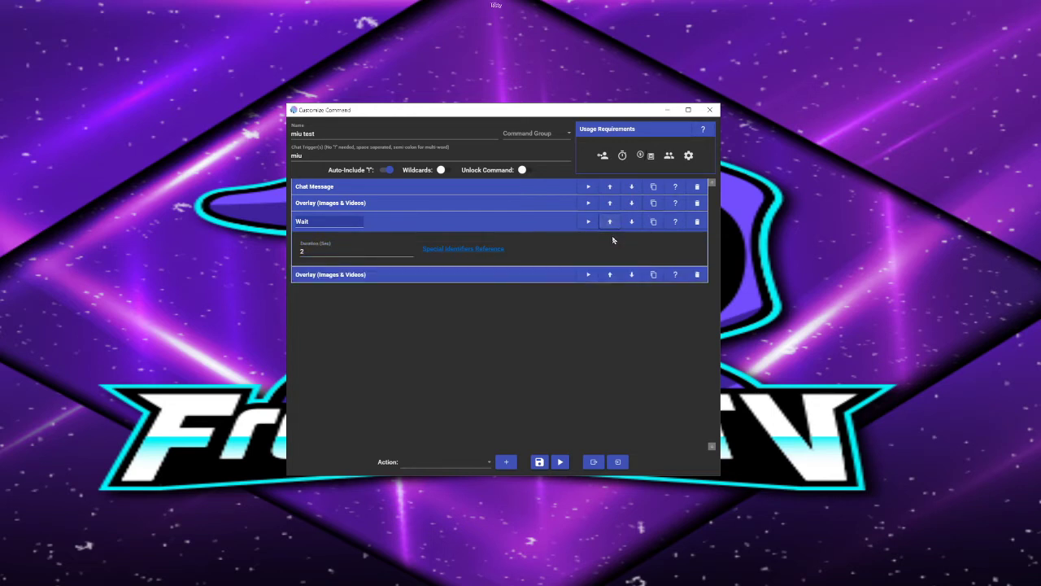
{"action": "left_click", "coordinate": [377, 223]}
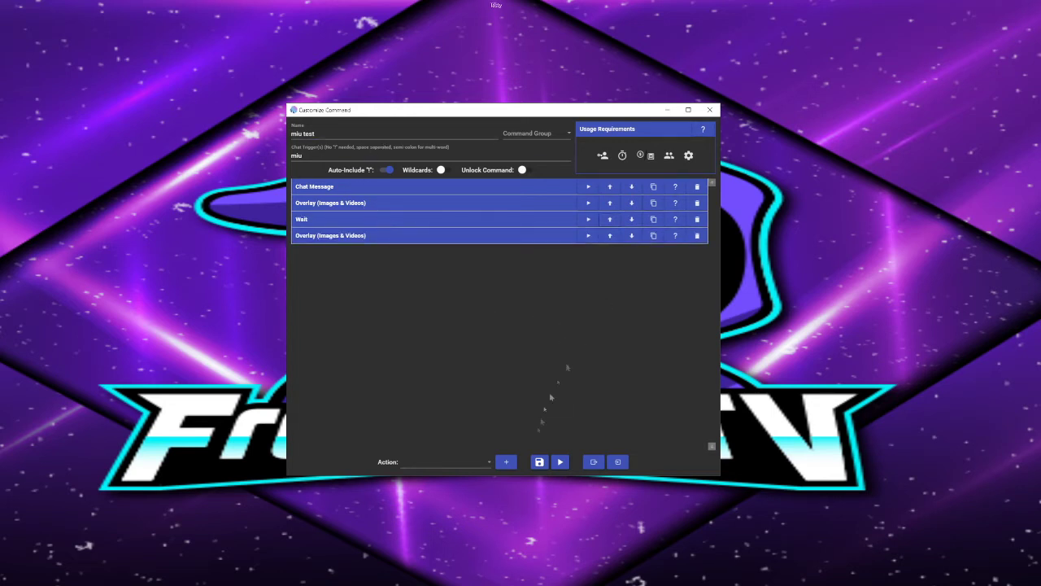
Test the whole command to check the delay between the two overlays
{"action": "left_click", "coordinate": [561, 463]}
{"action": "left_click", "coordinate": [561, 462]}
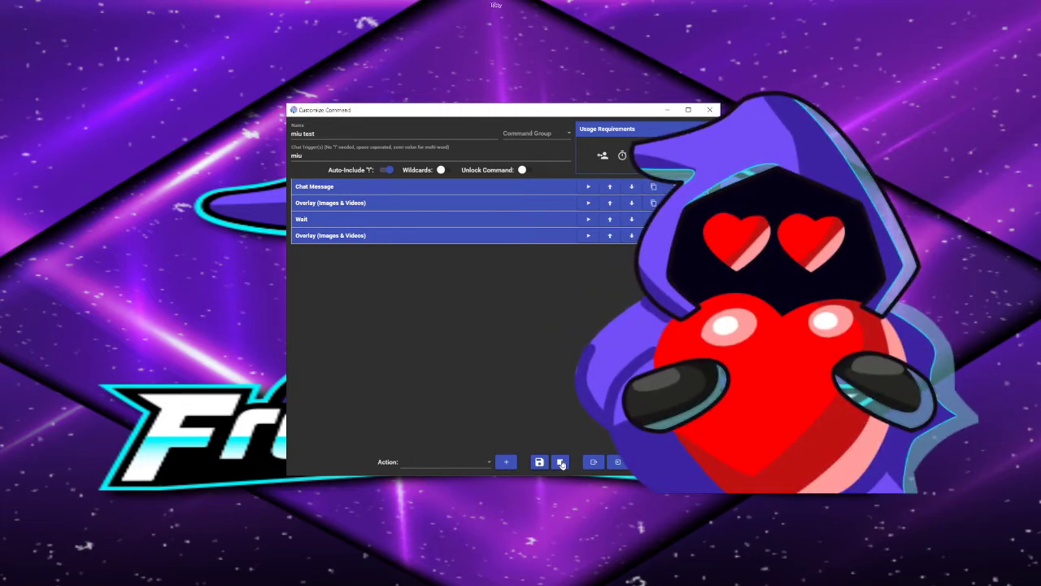
{"action": "left_click", "coordinate": [560, 463]}
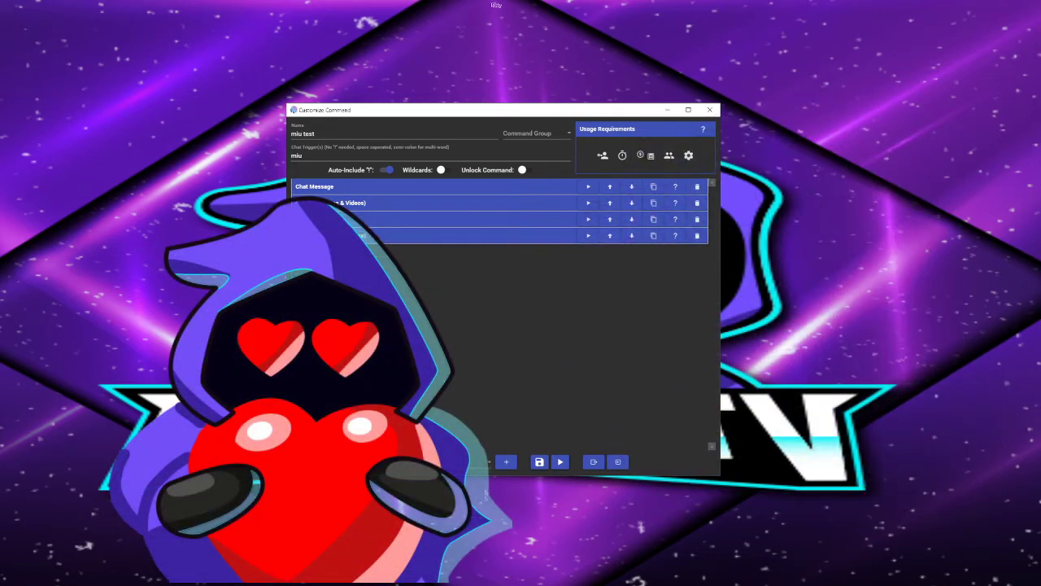
Add a Twitter action of type Send Tweet with the tweet message "yscfdhny"
{"action": "left_click", "coordinate": [410, 462]}
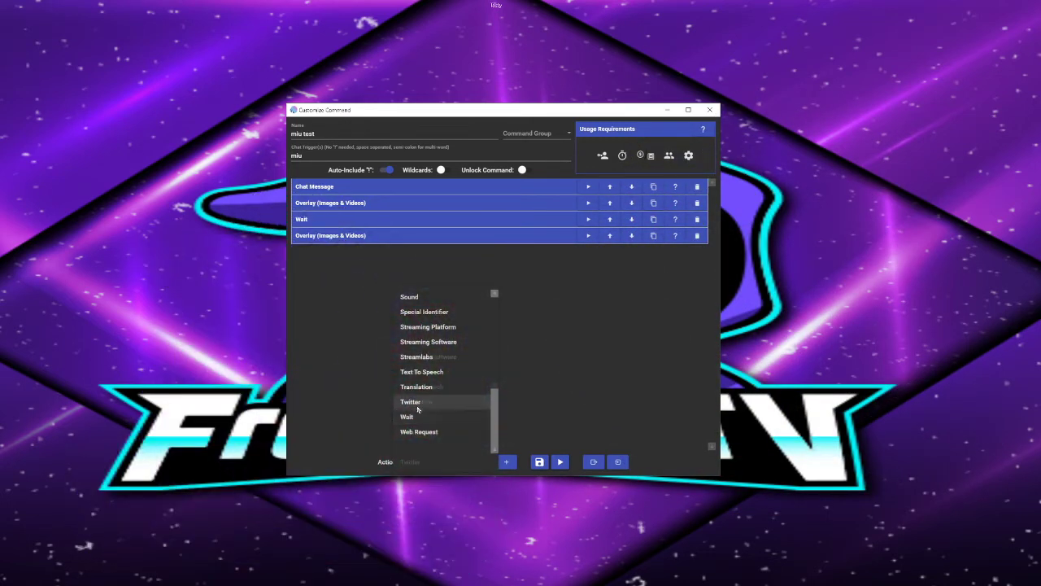
{"action": "left_click", "coordinate": [417, 402]}
{"action": "left_click", "coordinate": [506, 461]}
{"action": "left_click", "coordinate": [342, 286]}
{"action": "left_click", "coordinate": [340, 306]}
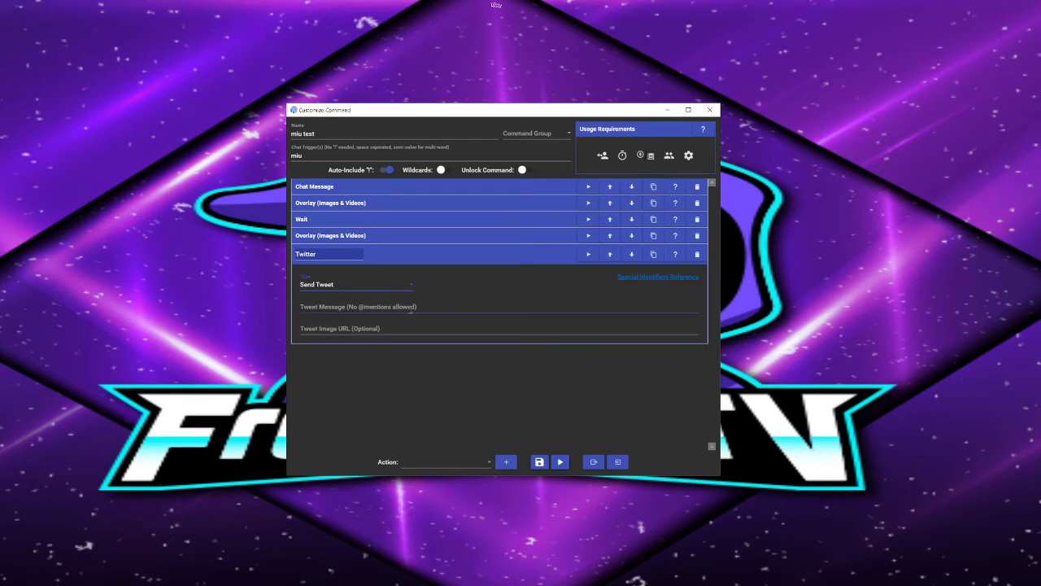
{"action": "left_click", "coordinate": [406, 307]}
{"action": "type", "text": "yscfdhny"}
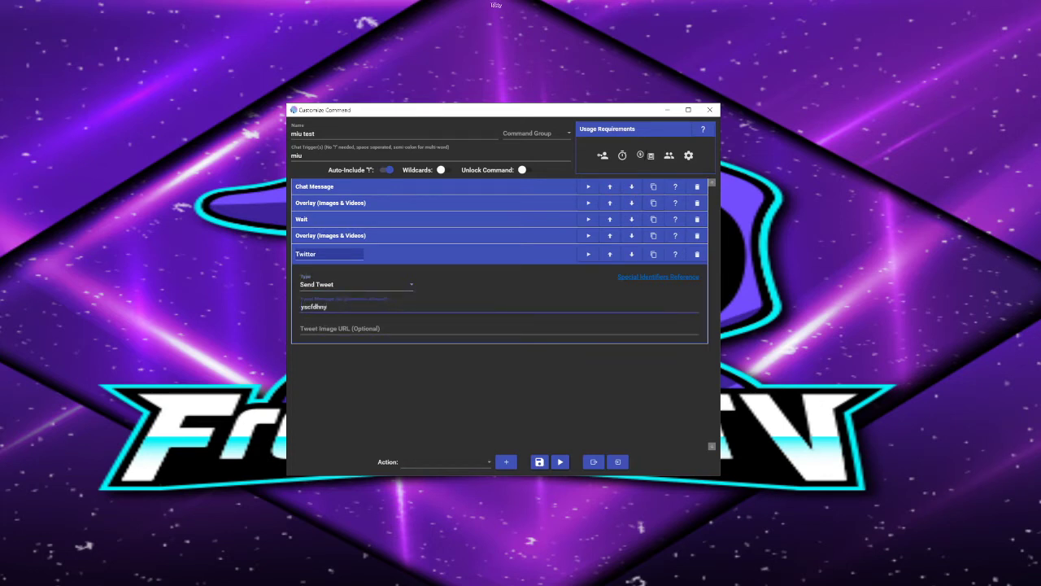
Delete the Twitter action, add a Clips action in its place, and close the command editor
{"action": "left_click", "coordinate": [524, 254]}
{"action": "left_click", "coordinate": [697, 253]}
{"action": "left_click", "coordinate": [445, 462]}
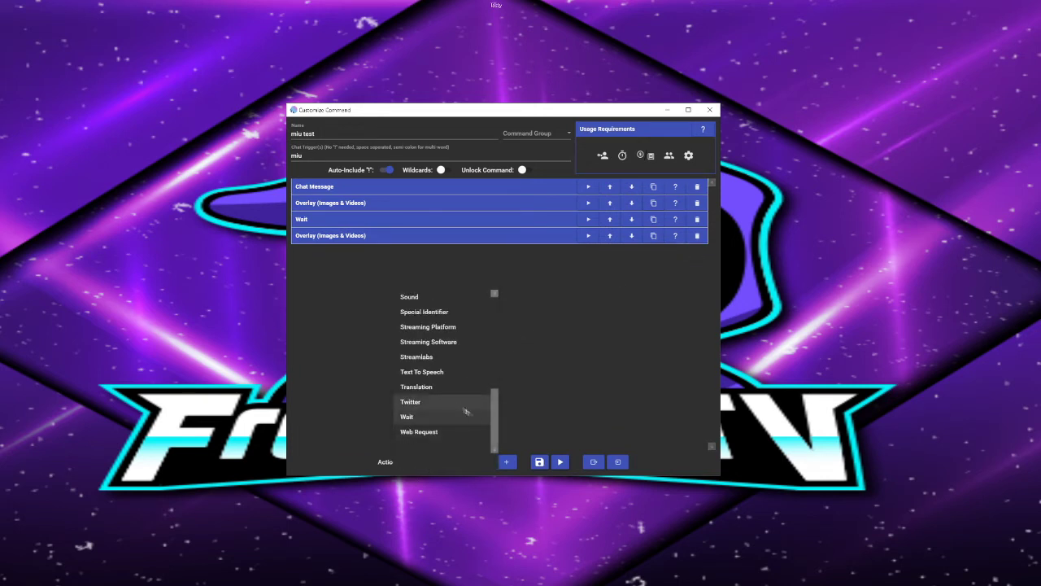
{"action": "left_click_drag", "start_coordinate": [495, 422], "coordinate": [495, 334]}
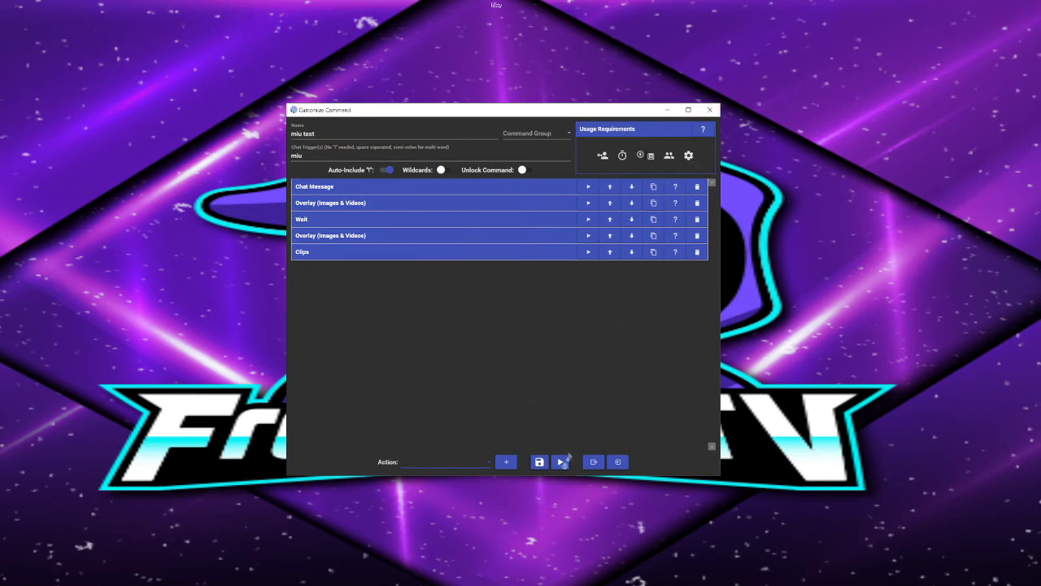
{"action": "left_click", "coordinate": [711, 110]}
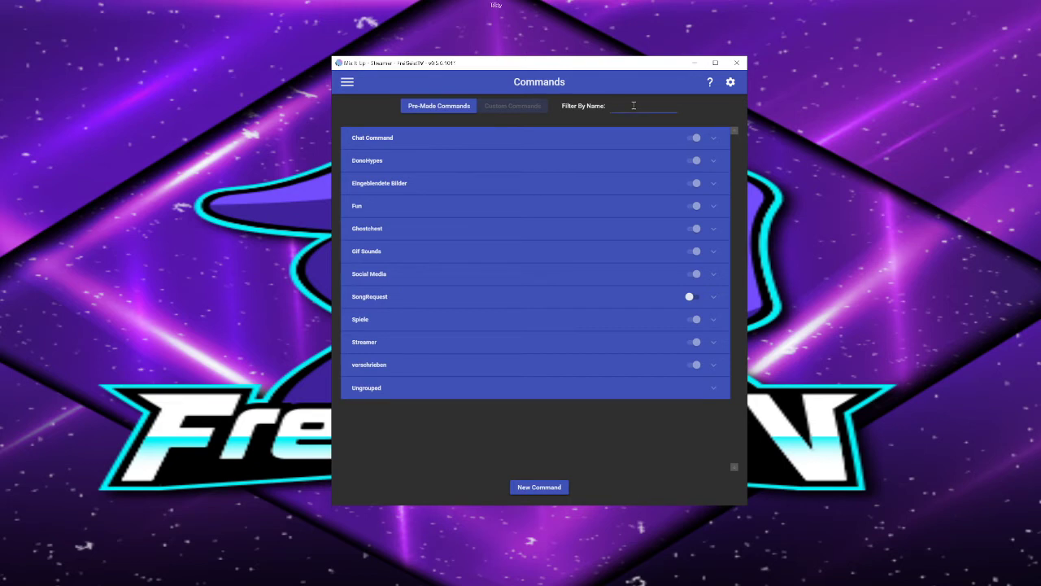
Filter the commands by the name "top10" and expand the Chat Command group
{"action": "left_click", "coordinate": [634, 105]}
{"action": "type", "text": "top10"}
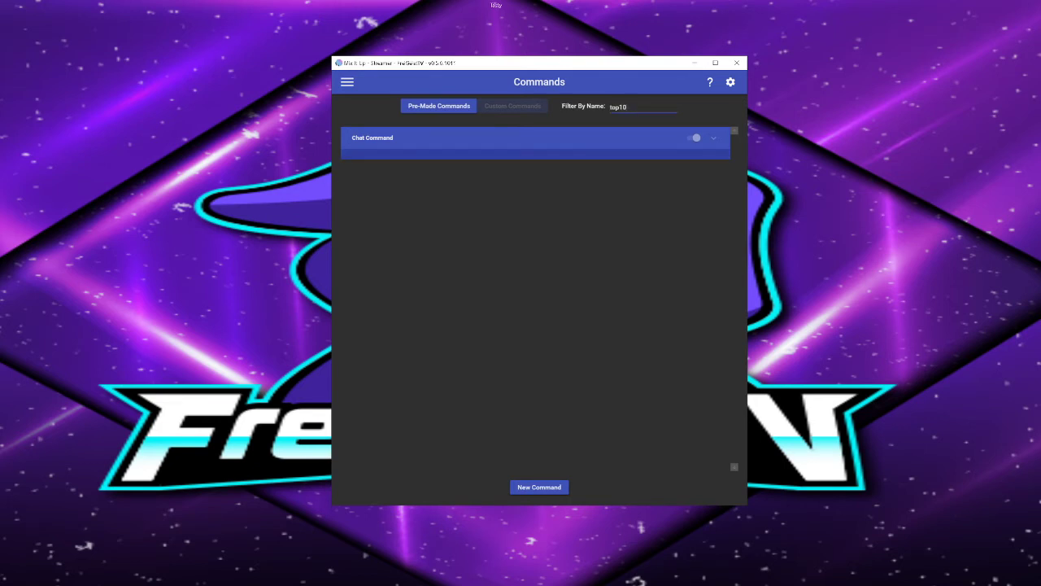
{"action": "left_click", "coordinate": [608, 140]}
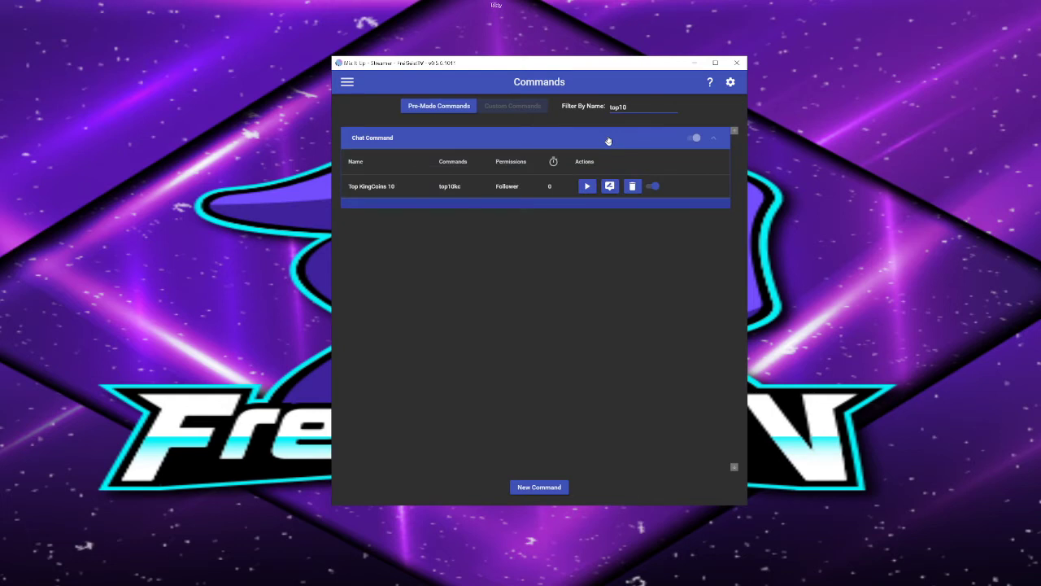
View the special identifiers on the Currency/Rank/Inventory page and move the main window aside
{"action": "left_click", "coordinate": [347, 82]}
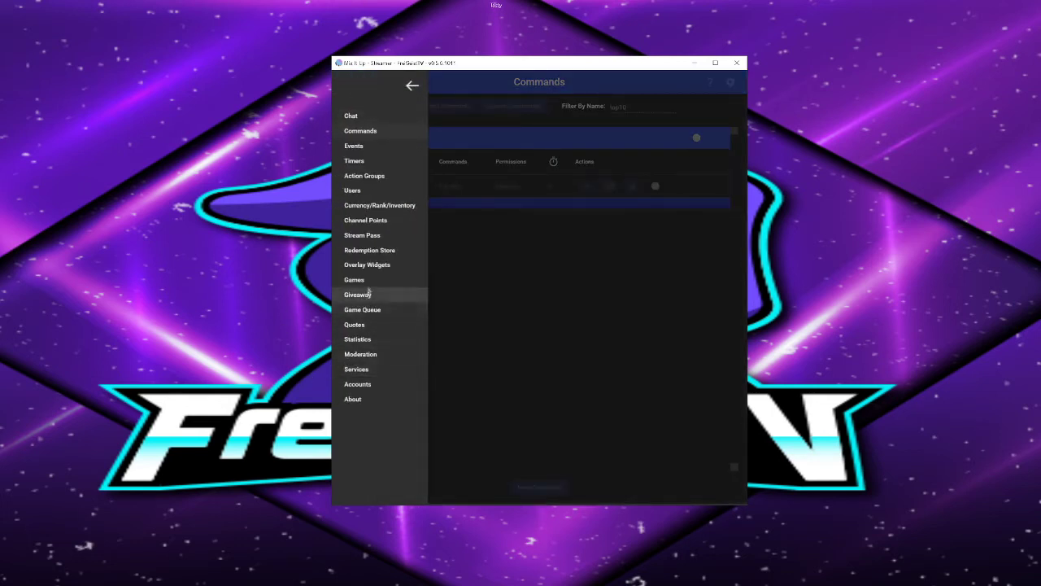
{"action": "left_click", "coordinate": [368, 205]}
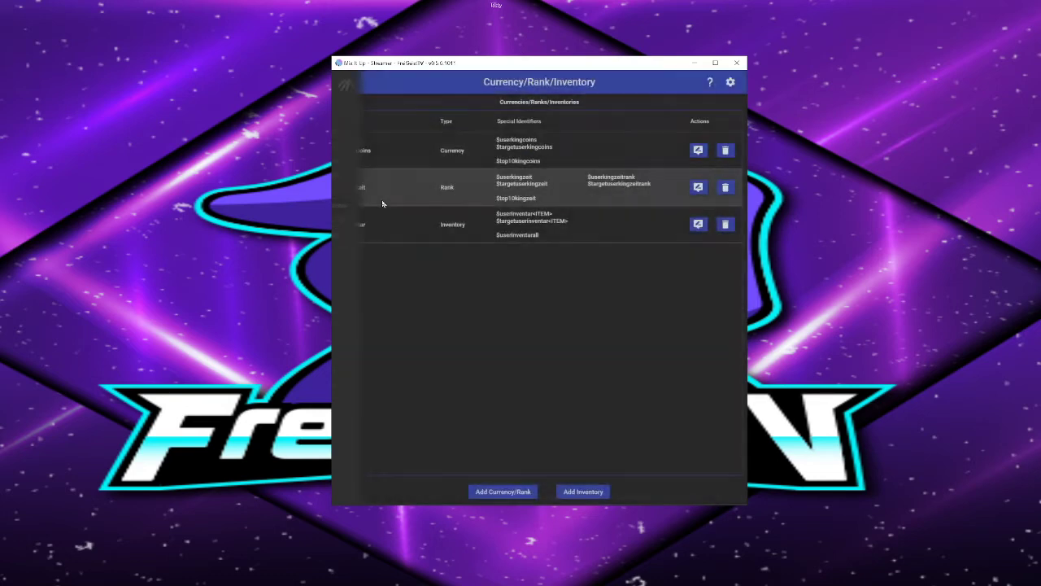
{"action": "left_click_drag", "start_coordinate": [538, 67], "coordinate": [281, 83]}
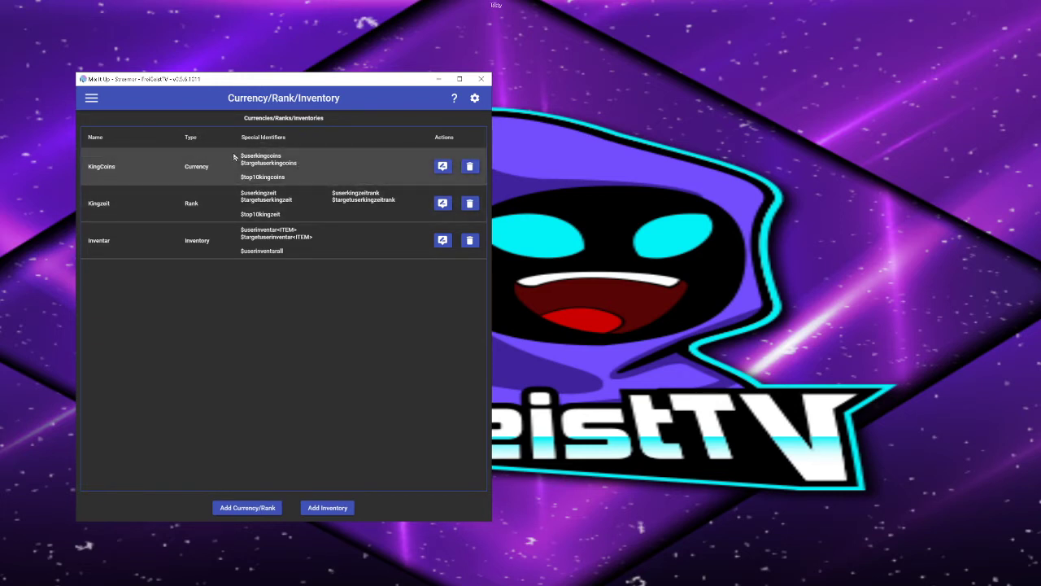
Return to the commands, filter them by "top1", and open the Top KingCoins 10 command for editing
{"action": "left_click", "coordinate": [90, 99]}
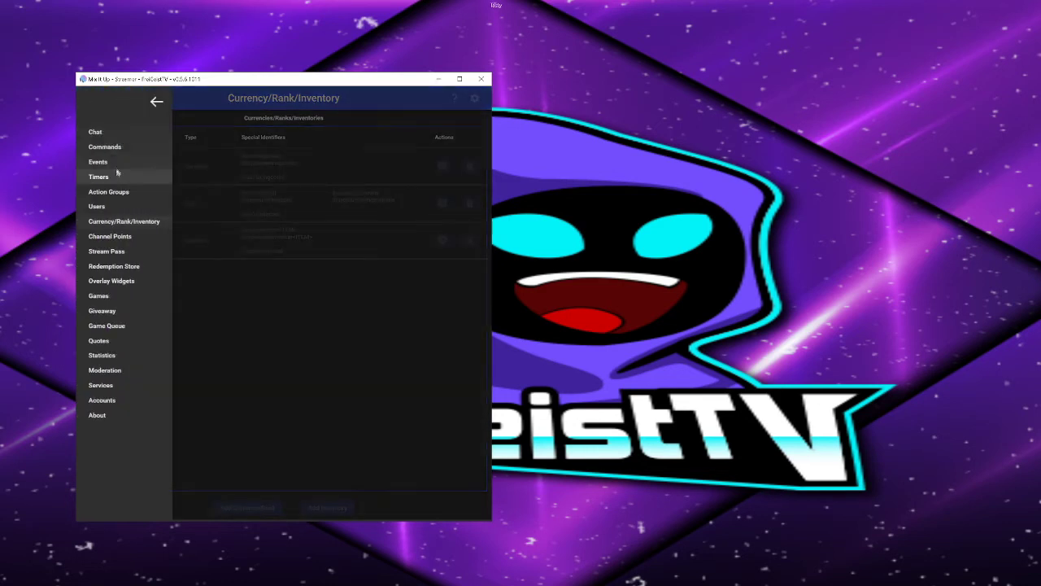
{"action": "left_click", "coordinate": [114, 148]}
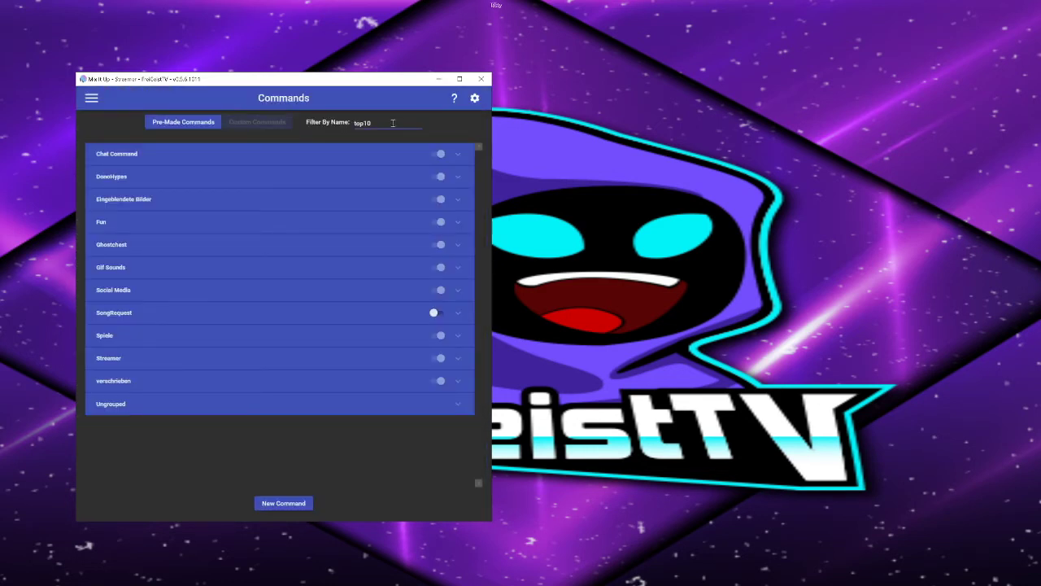
{"action": "key", "text": "BackSpace"}
{"action": "left_click", "coordinate": [371, 153]}
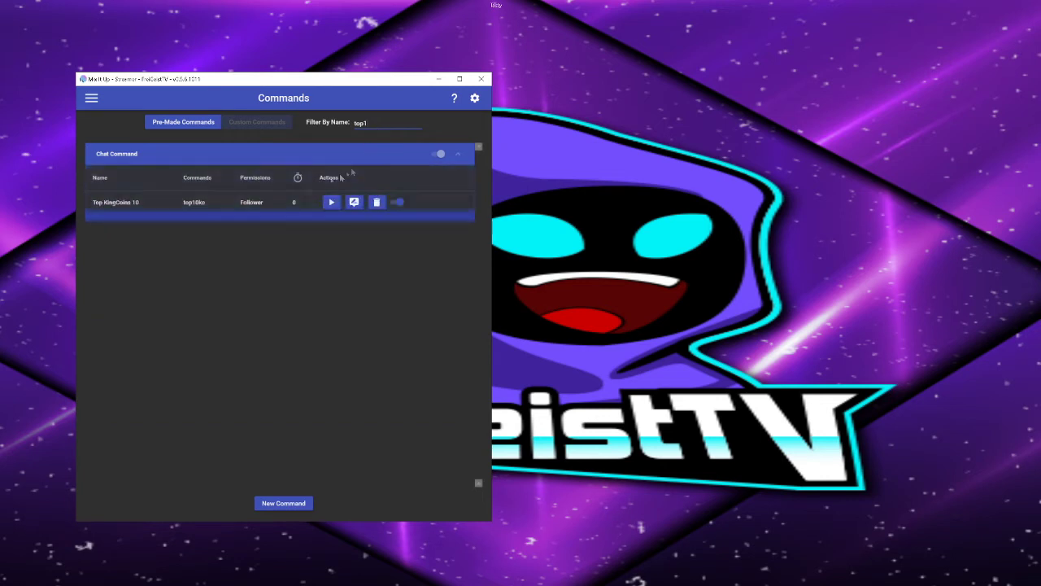
{"action": "left_click", "coordinate": [354, 202]}
Expand the Chat action, highlight $top10kingcoins in its message, and place the editor beside the main window
{"action": "left_click", "coordinate": [432, 241]}
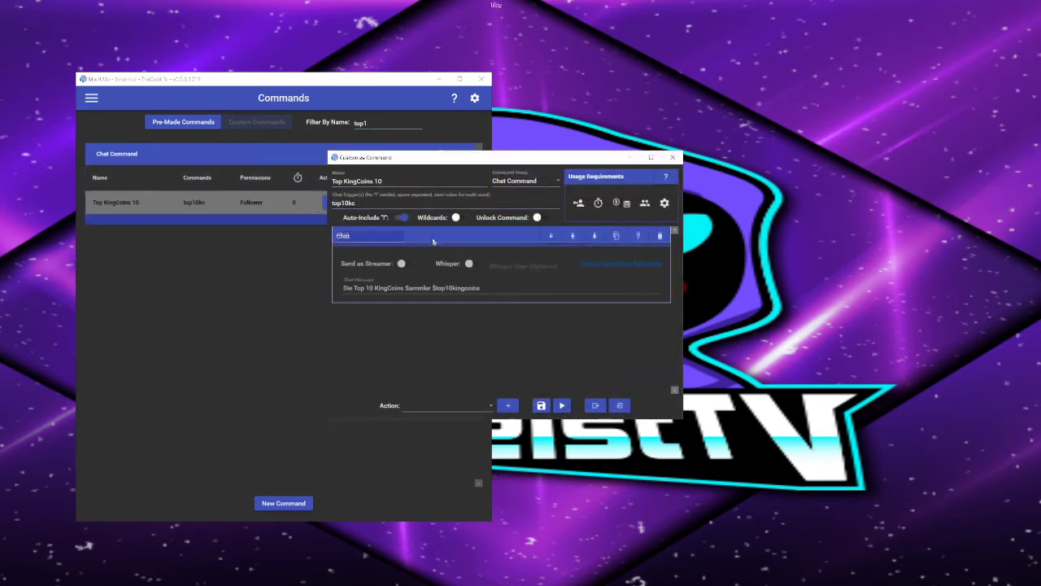
{"action": "left_click", "coordinate": [434, 287]}
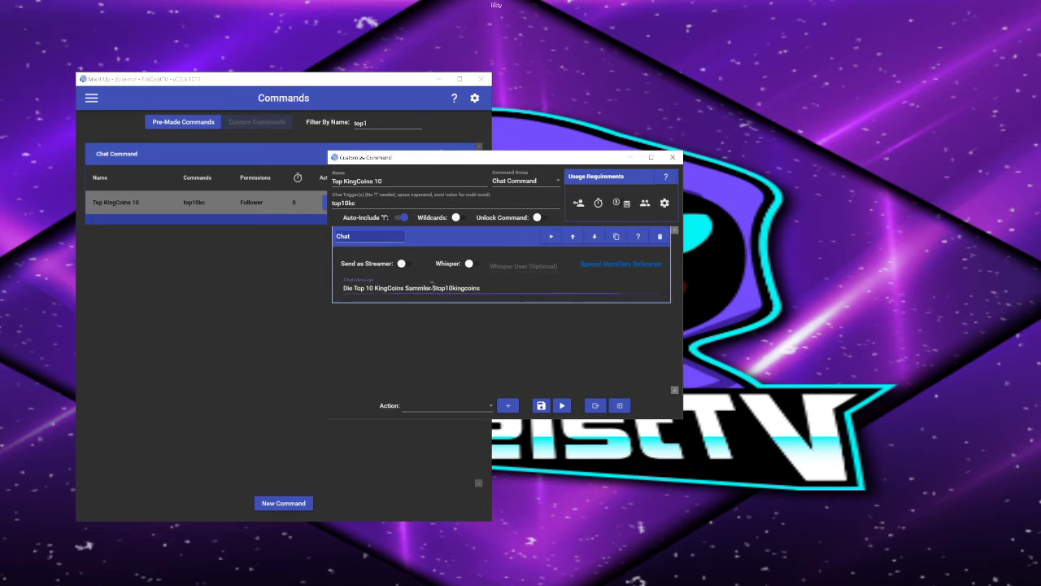
{"action": "left_click_drag", "start_coordinate": [434, 288], "coordinate": [494, 297]}
{"action": "left_click_drag", "start_coordinate": [493, 157], "coordinate": [784, 129]}
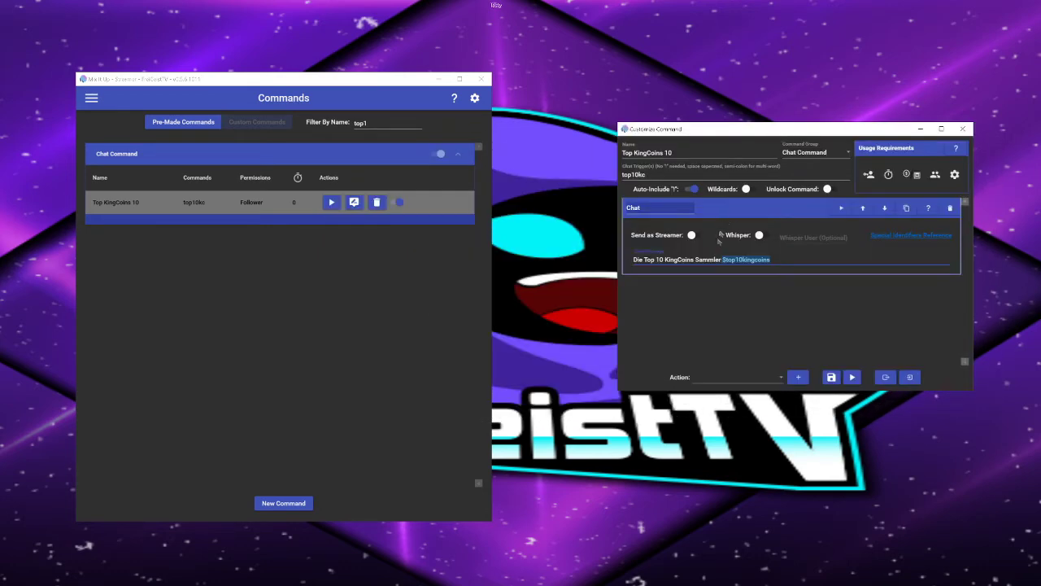
Open the Currency/Rank/Inventory page to compare its special identifiers with the Top KingCoins 10 message
{"action": "left_click", "coordinate": [92, 99]}
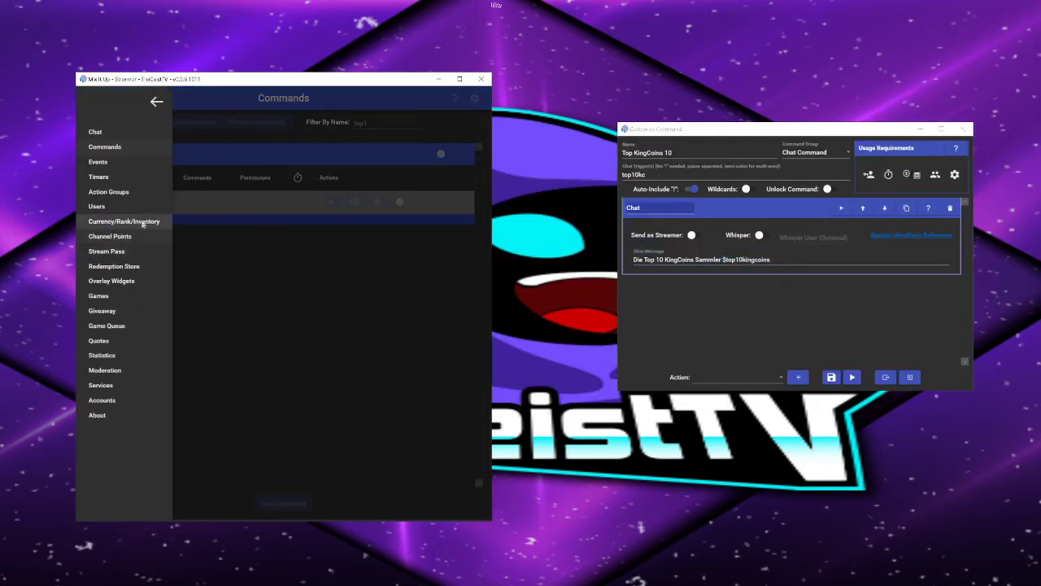
{"action": "left_click", "coordinate": [145, 222]}
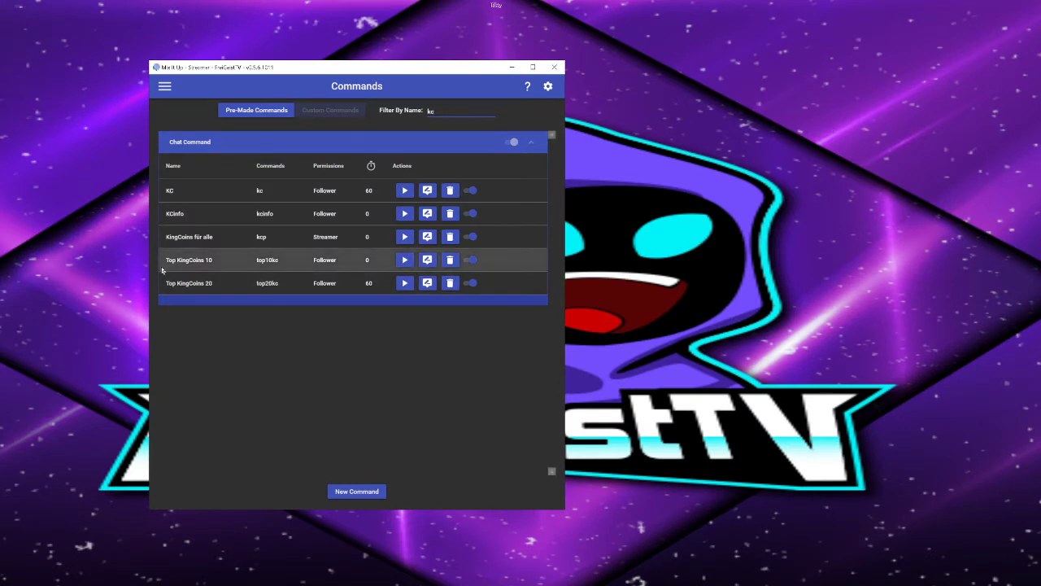
Open the KC command for editing and check its permission and cooldown requirements
{"action": "left_click", "coordinate": [480, 213]}
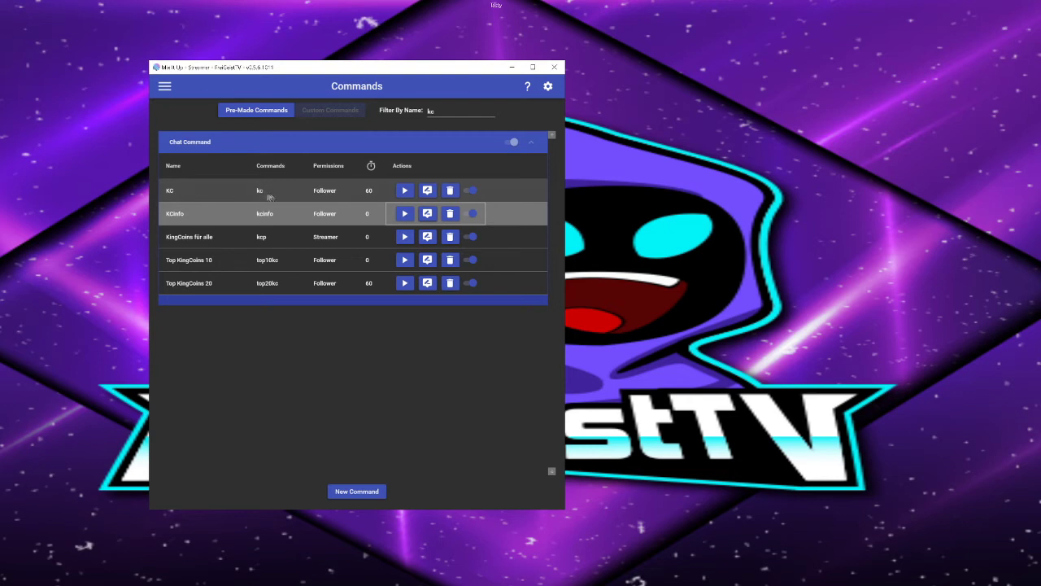
{"action": "left_click", "coordinate": [427, 192]}
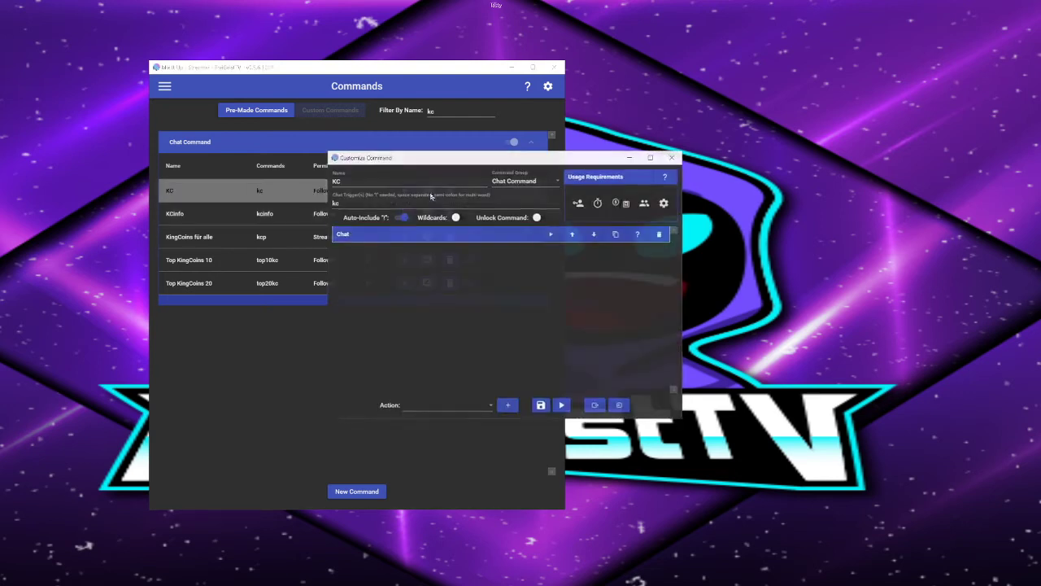
{"action": "left_click", "coordinate": [578, 203]}
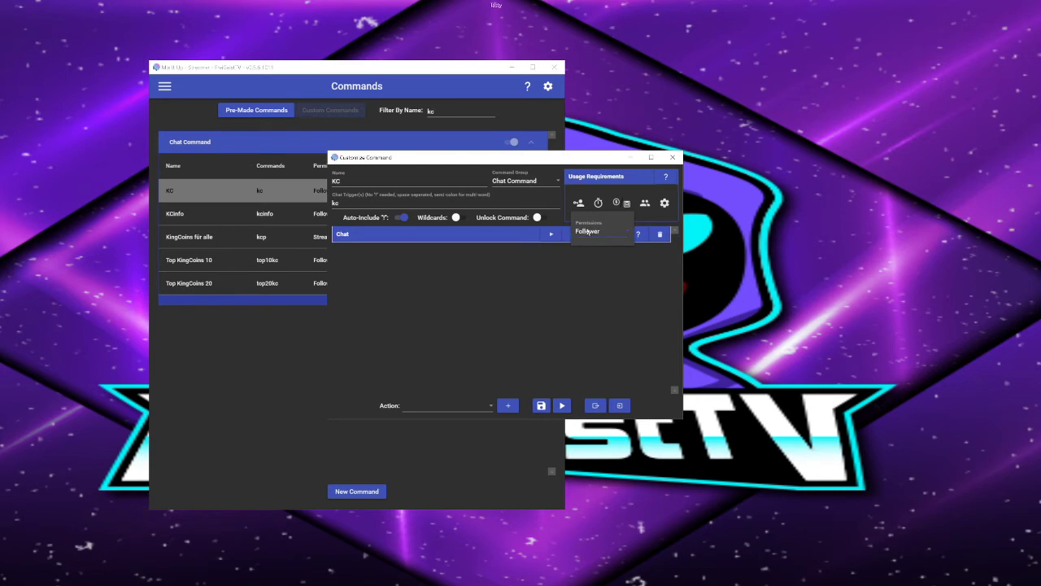
{"action": "left_click", "coordinate": [598, 204]}
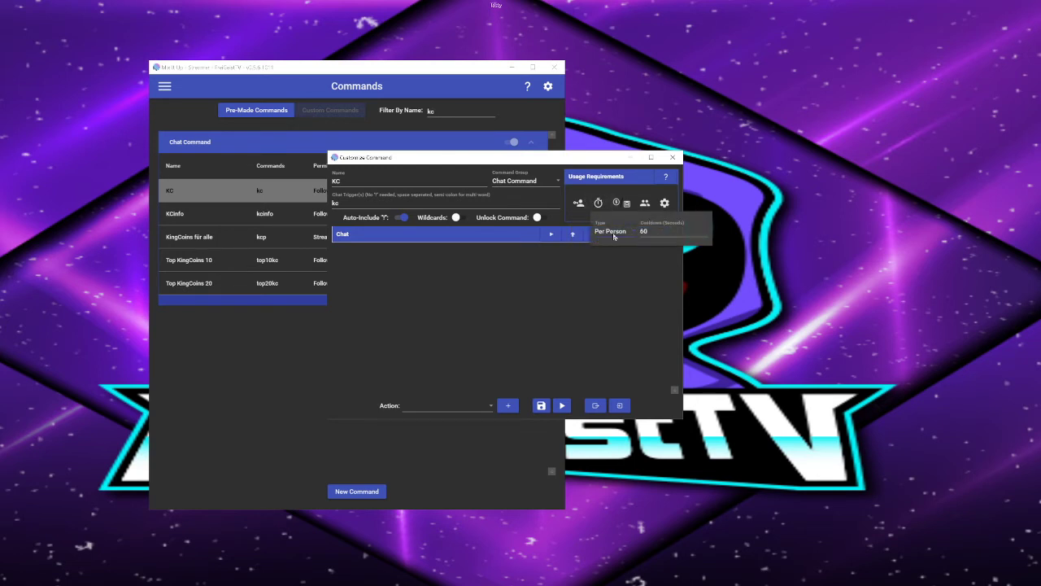
{"action": "left_click", "coordinate": [648, 234]}
Expand the KC command's Chat action and highlight $username, $userkingzeitrank, $usertime and $userkingcoins one after another in its message
{"action": "left_click", "coordinate": [409, 239]}
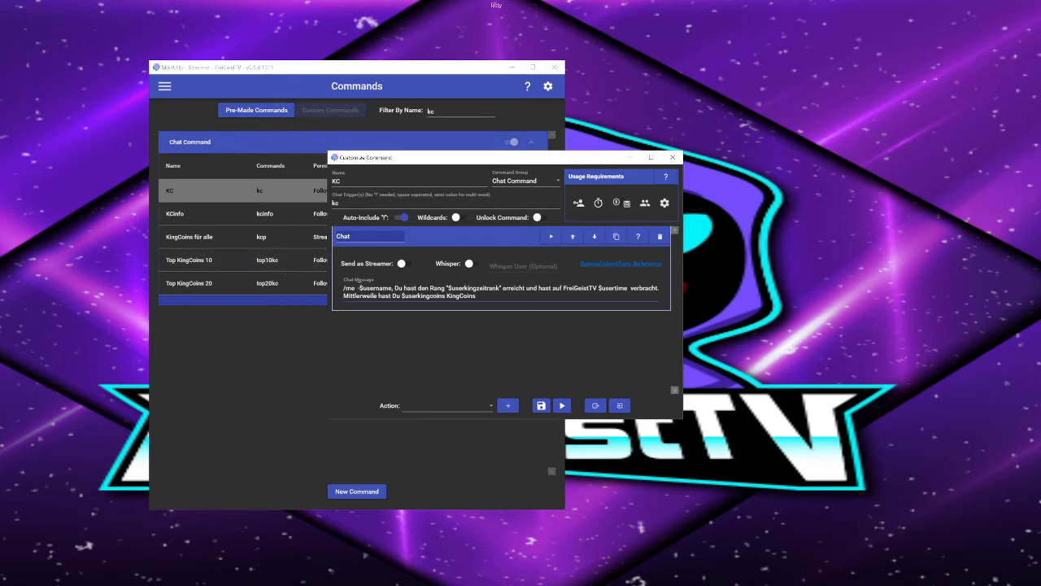
{"action": "left_click_drag", "start_coordinate": [359, 288], "coordinate": [391, 289]}
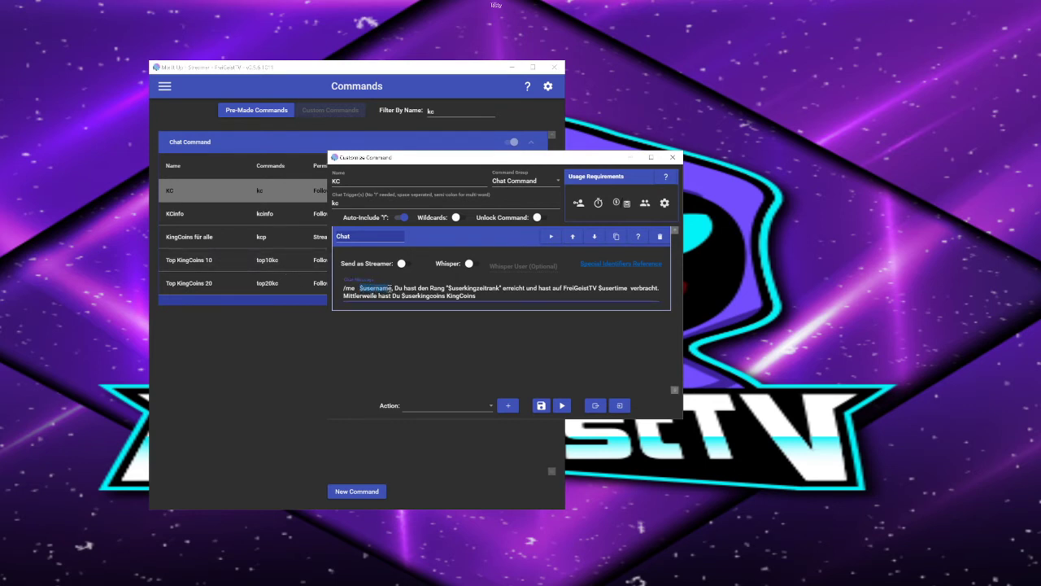
{"action": "left_click", "coordinate": [386, 323]}
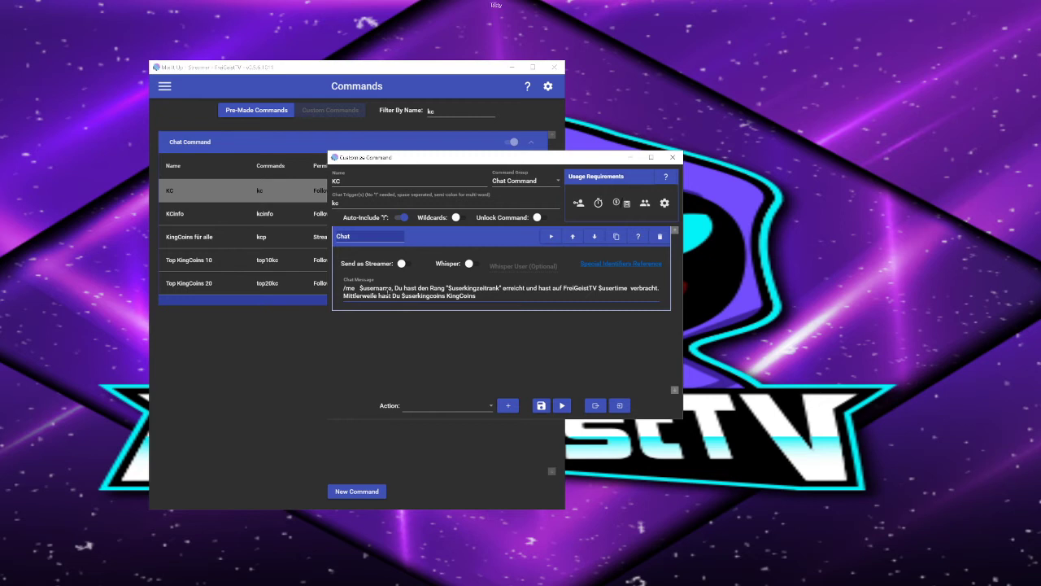
{"action": "left_click_drag", "start_coordinate": [448, 285], "coordinate": [499, 290]}
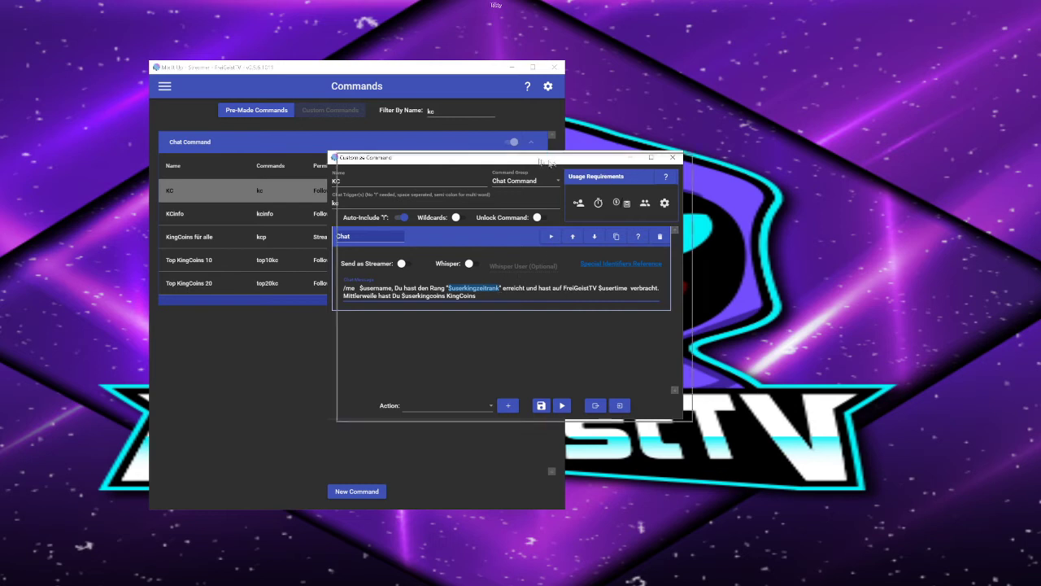
{"action": "left_click_drag", "start_coordinate": [543, 162], "coordinate": [706, 194]}
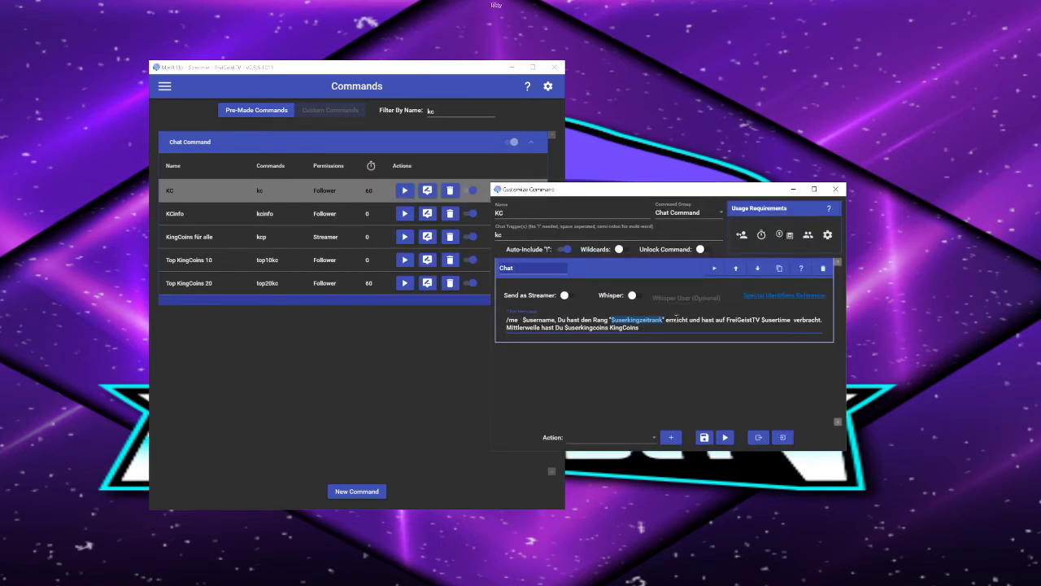
{"action": "left_click_drag", "start_coordinate": [761, 321], "coordinate": [789, 321]}
{"action": "left_click_drag", "start_coordinate": [564, 328], "coordinate": [606, 333]}
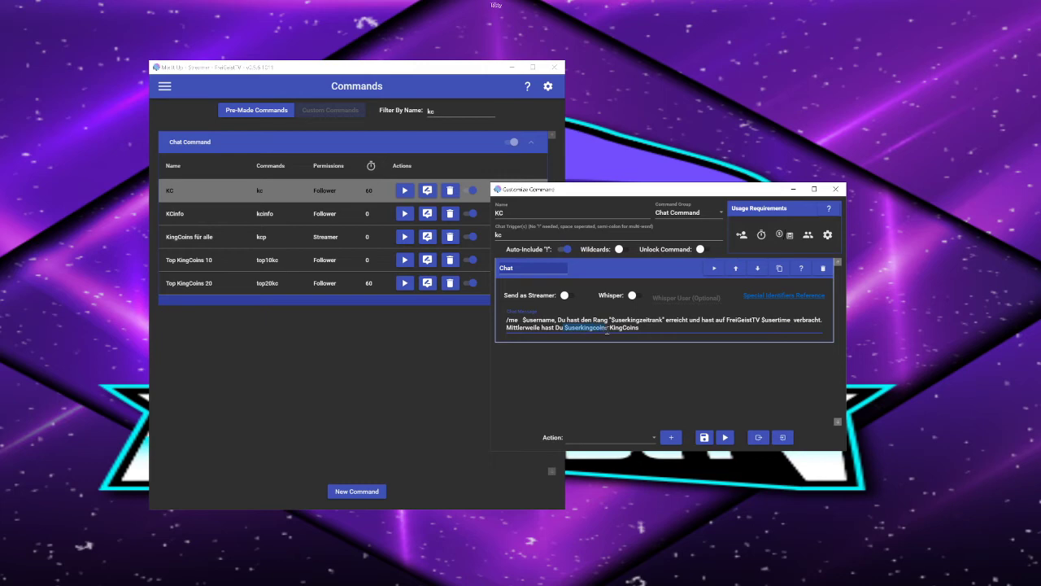
Show the Currency/Rank/Inventory page beside the KC editor and highlight $userkingcoins in the message for comparison
{"action": "left_click_drag", "start_coordinate": [372, 67], "coordinate": [275, 51]}
{"action": "left_click", "coordinate": [67, 71]}
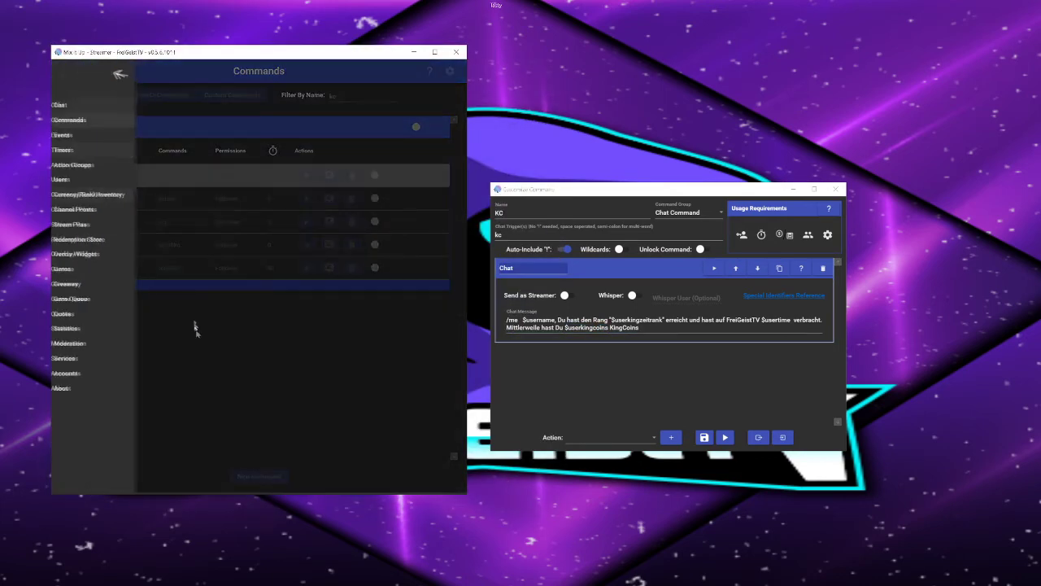
{"action": "left_click", "coordinate": [103, 195]}
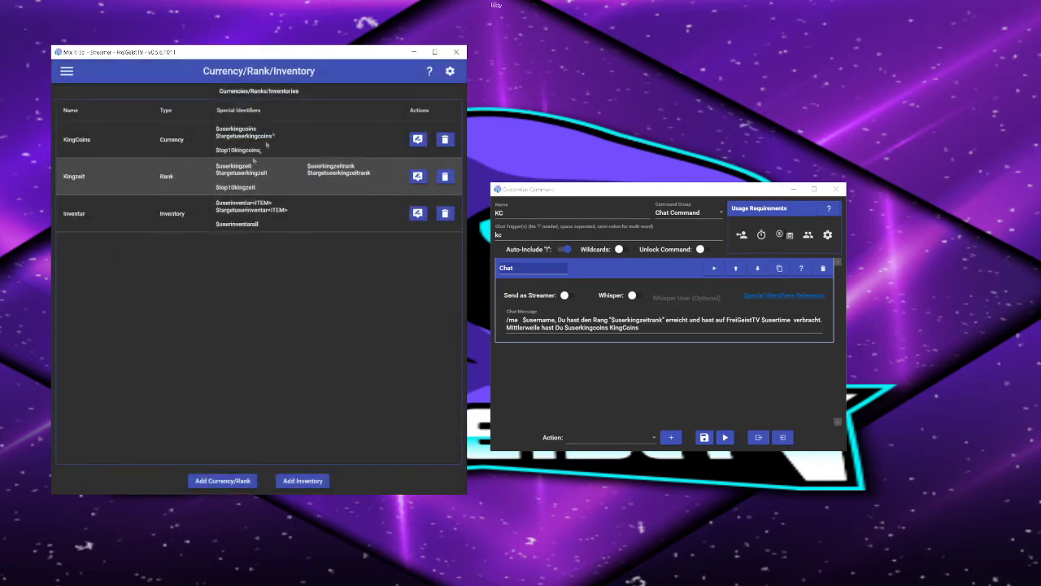
{"action": "left_click_drag", "start_coordinate": [595, 196], "coordinate": [567, 99]}
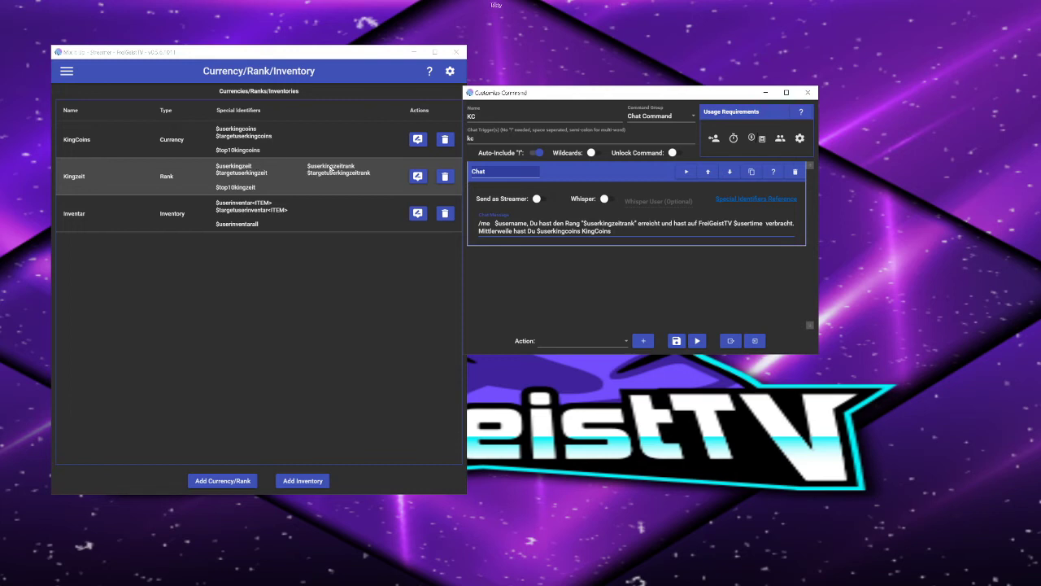
{"action": "double_click", "coordinate": [558, 231]}
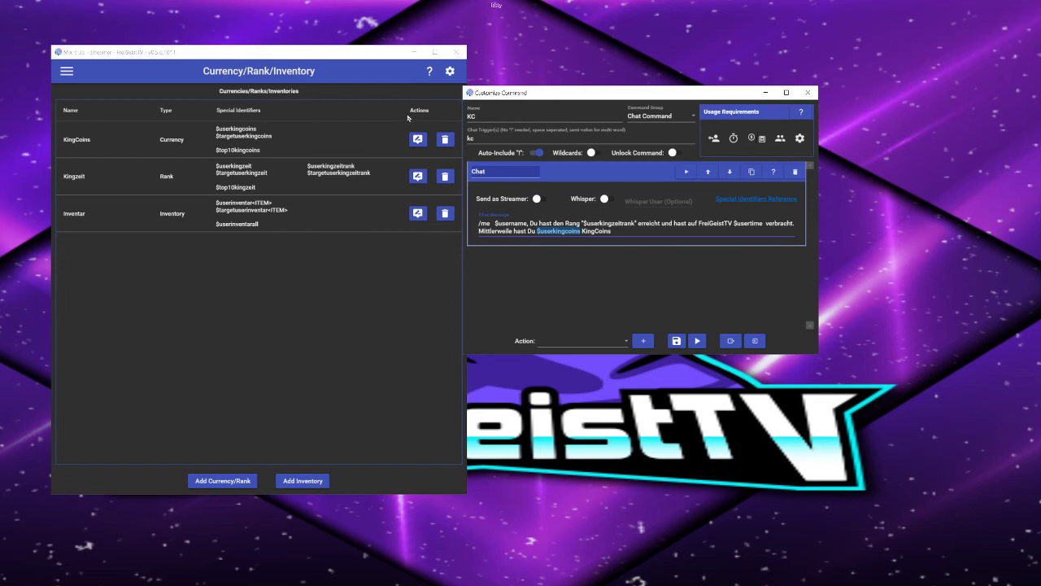
Open the Special Identifiers Reference in the browser and examine its General section, highlighting $datetime
{"action": "left_click", "coordinate": [756, 200]}
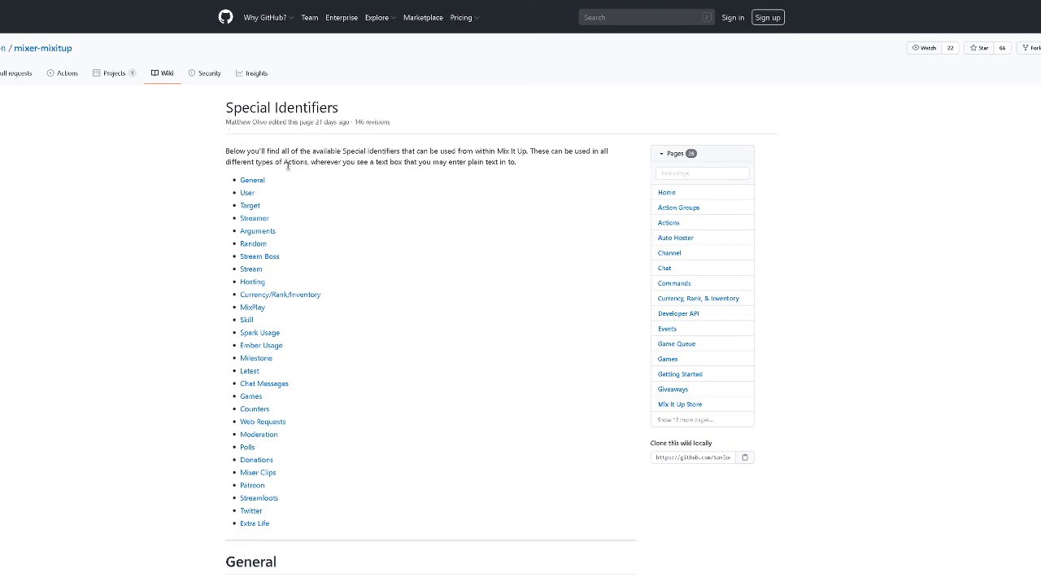
{"action": "scroll", "coordinate": [485, 202], "scroll_direction": "down", "scroll_amount": 6}
{"action": "scroll", "coordinate": [242, 234], "scroll_direction": "up", "scroll_amount": 4}
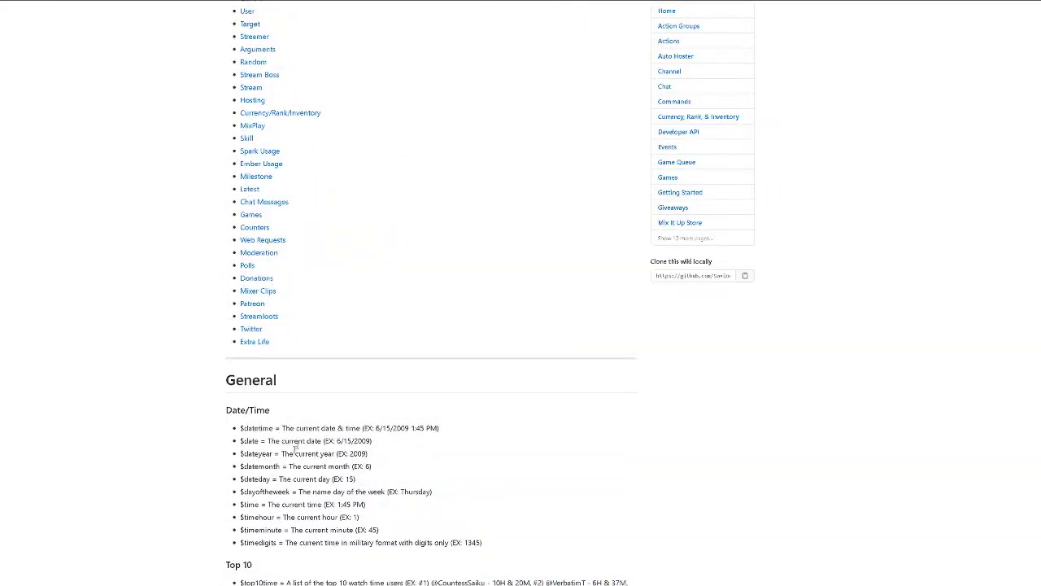
{"action": "scroll", "coordinate": [295, 452], "scroll_direction": "down", "scroll_amount": 2}
{"action": "left_click_drag", "start_coordinate": [242, 295], "coordinate": [274, 294]}
{"action": "scroll", "coordinate": [330, 261], "scroll_direction": "down", "scroll_amount": 3}
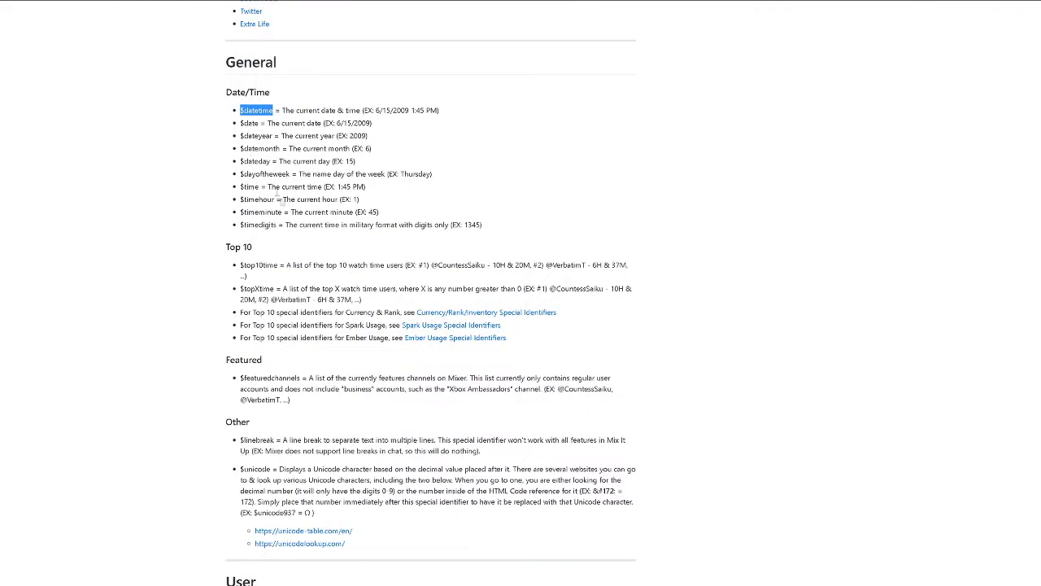
{"action": "scroll", "coordinate": [358, 228], "scroll_direction": "up", "scroll_amount": 8}
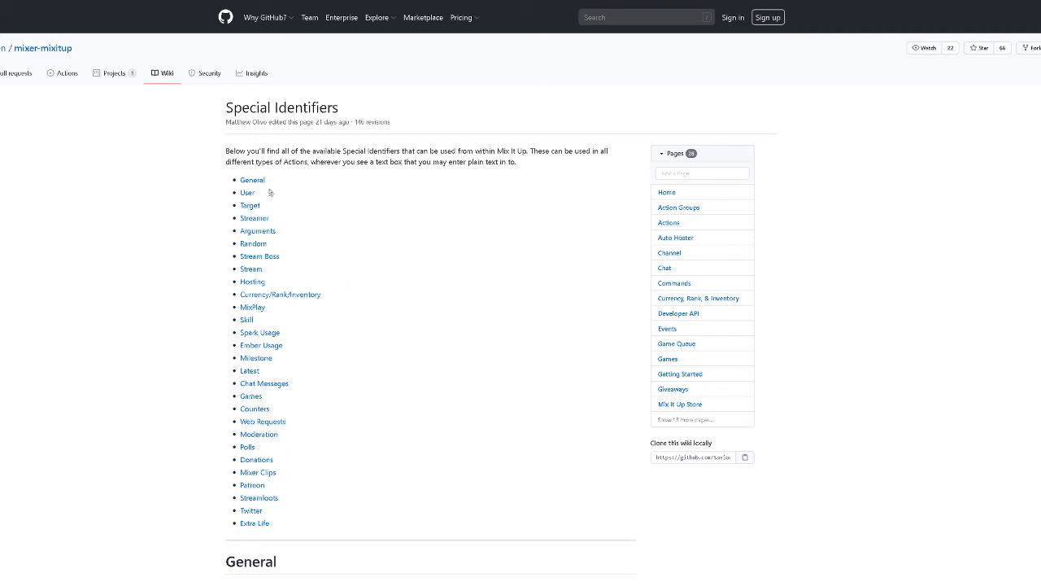
Open the wiki's Events page, highlight the Channel Hosted heading, and follow its $hostviewercount link
{"action": "left_click", "coordinate": [667, 329]}
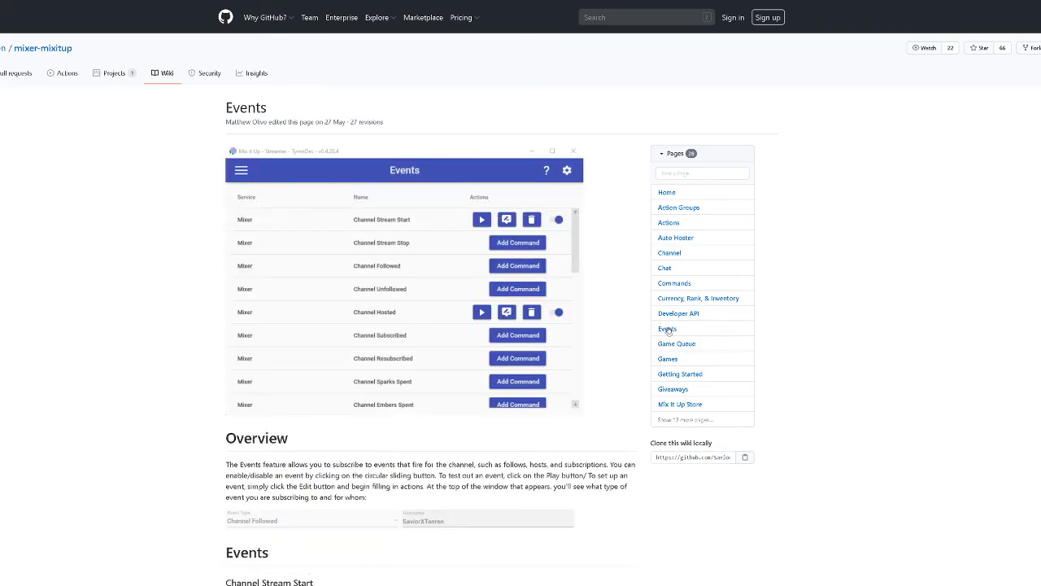
{"action": "scroll", "coordinate": [398, 276], "scroll_direction": "down", "scroll_amount": 4}
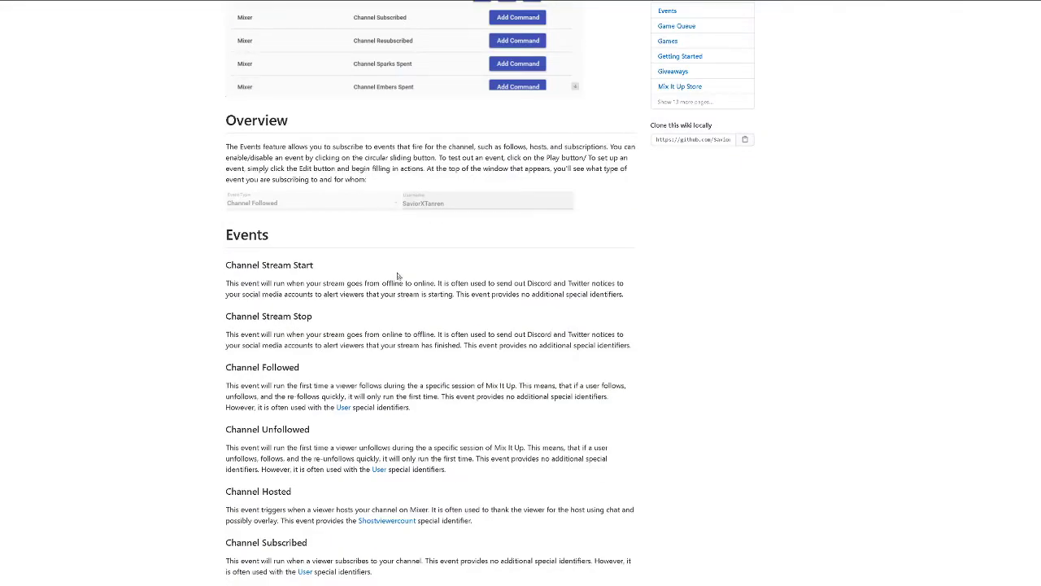
{"action": "scroll", "coordinate": [399, 277], "scroll_direction": "down", "scroll_amount": 2}
{"action": "scroll", "coordinate": [313, 185], "scroll_direction": "down", "scroll_amount": 2}
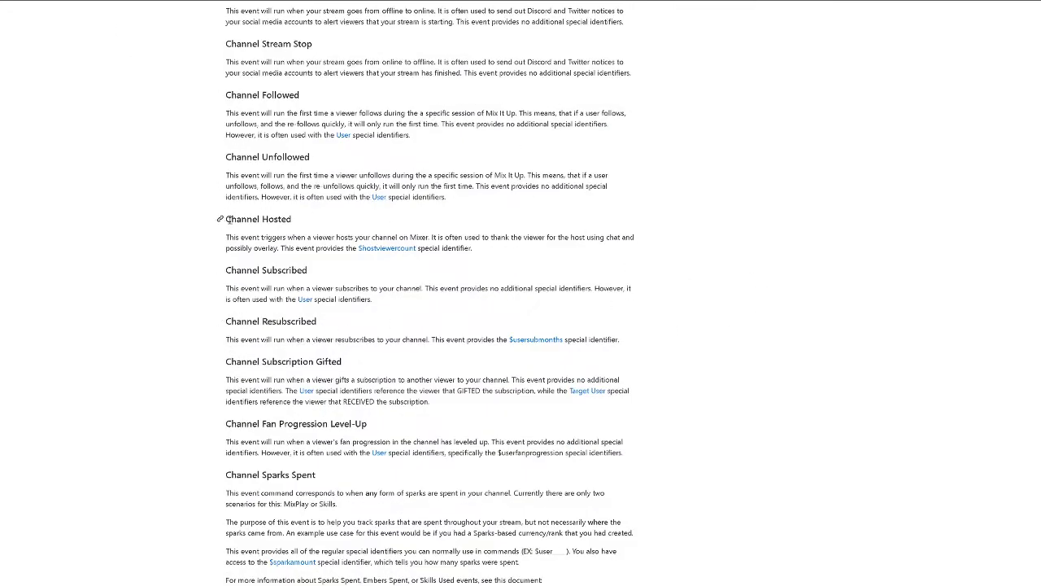
{"action": "left_click_drag", "start_coordinate": [229, 220], "coordinate": [292, 220]}
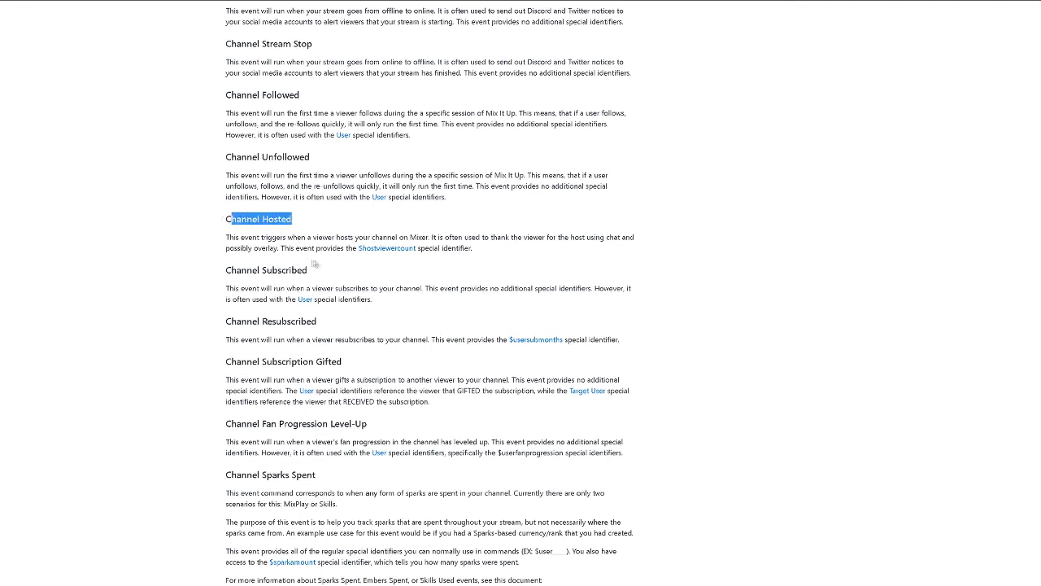
{"action": "left_click", "coordinate": [392, 250]}
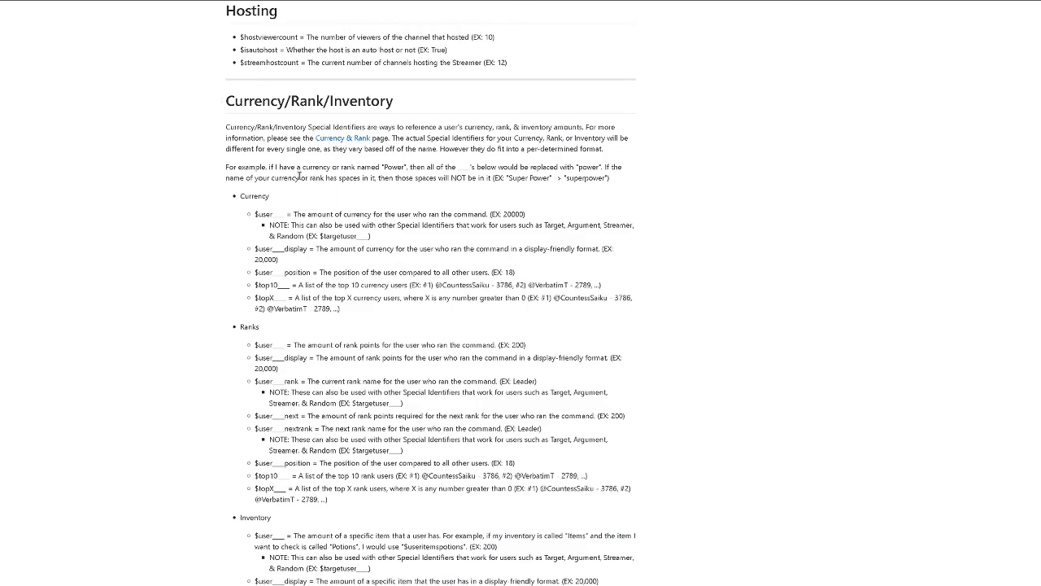
Examine the special identifiers for ranks, inventory, MixPlay, skills, spark and ember usage, and streams, highlighting $top10 in the rank list
{"action": "scroll", "coordinate": [258, 242], "scroll_direction": "down", "scroll_amount": 3}
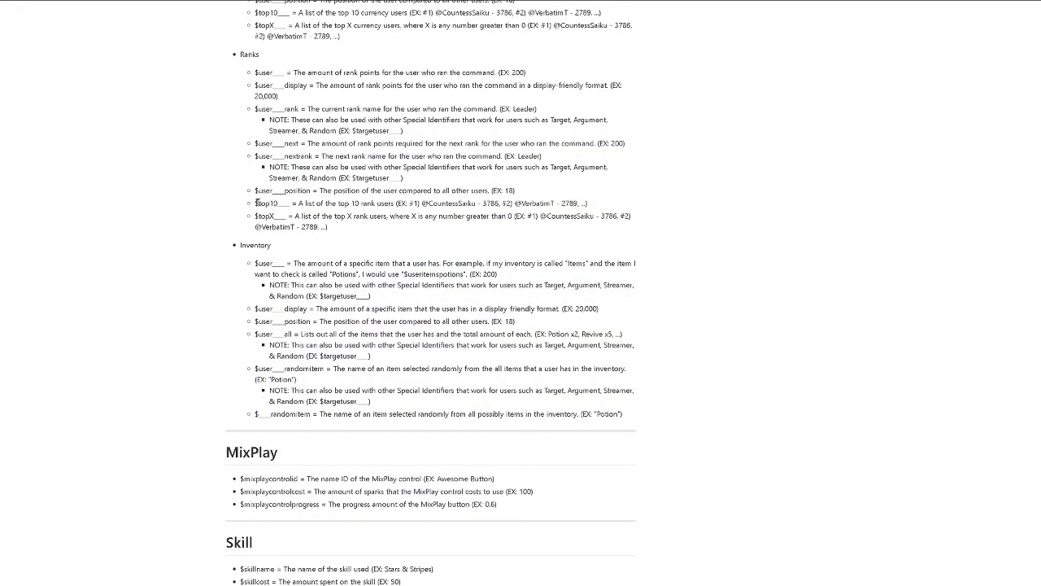
{"action": "left_click_drag", "start_coordinate": [256, 202], "coordinate": [278, 201]}
{"action": "scroll", "coordinate": [335, 299], "scroll_direction": "down", "scroll_amount": 2}
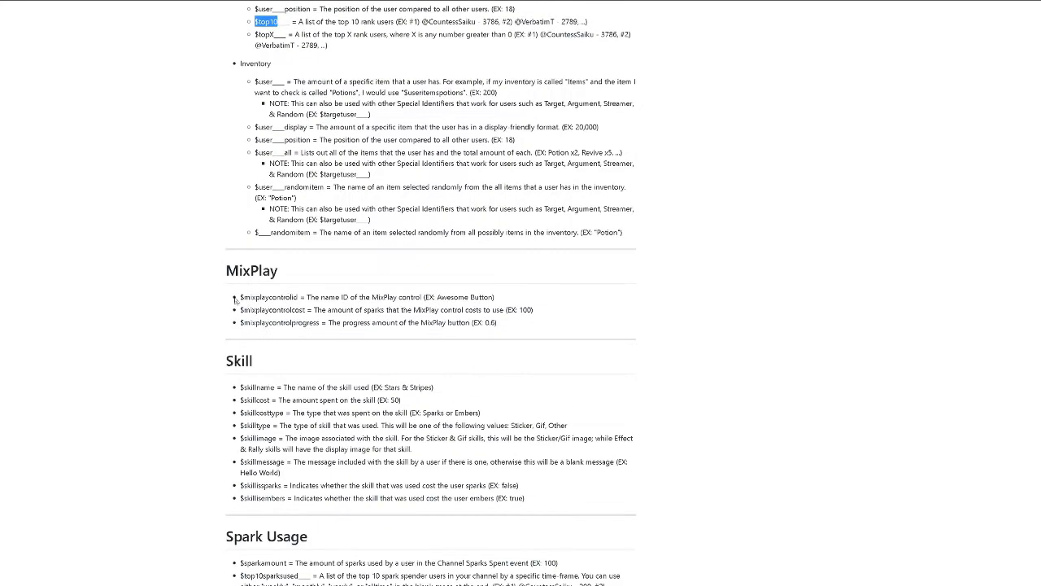
{"action": "left_click_drag", "start_coordinate": [232, 286], "coordinate": [291, 272]}
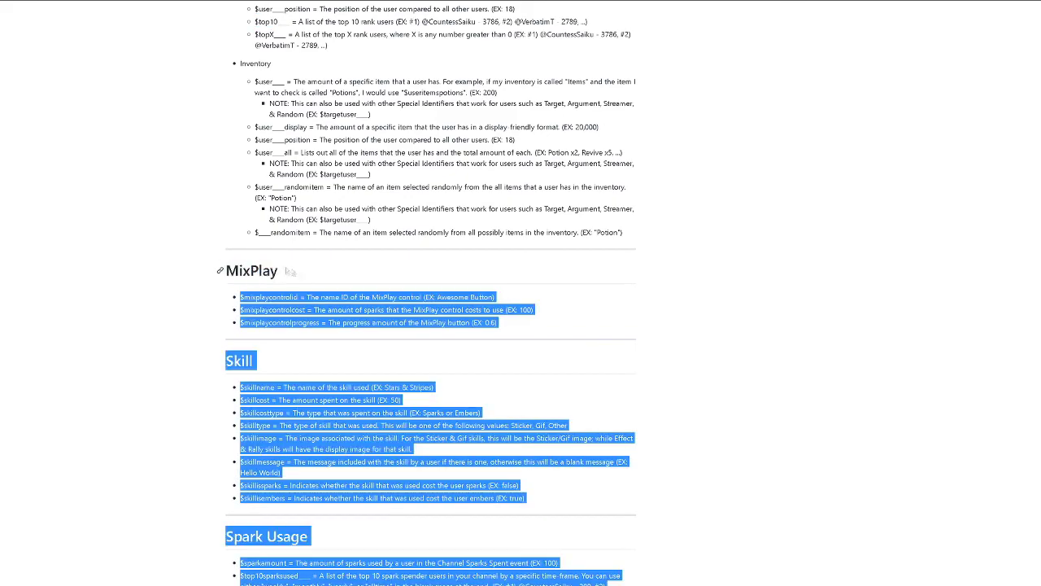
{"action": "left_click", "coordinate": [344, 281]}
{"action": "scroll", "coordinate": [185, 334], "scroll_direction": "down", "scroll_amount": 2}
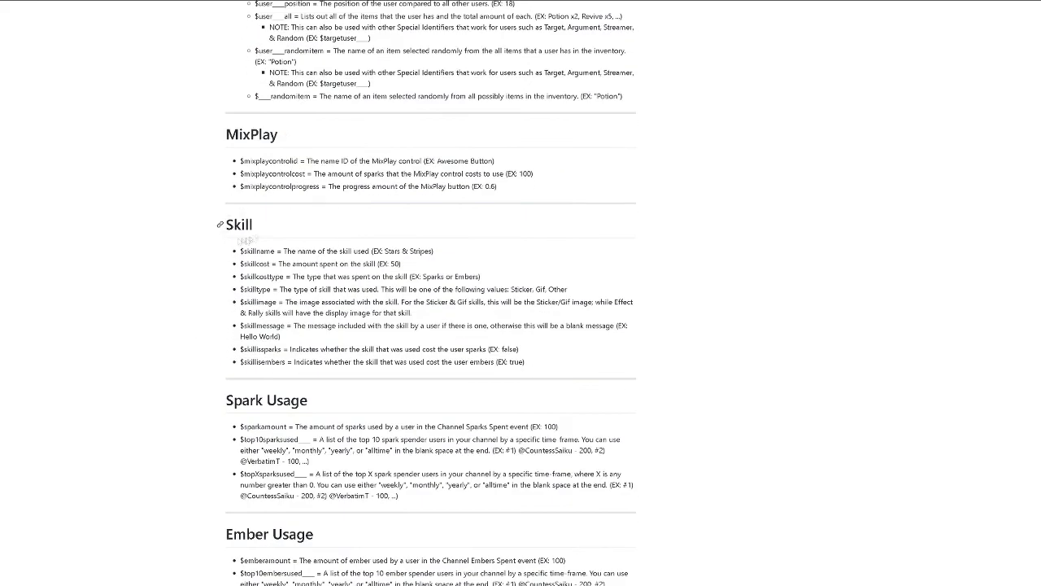
{"action": "scroll", "coordinate": [286, 211], "scroll_direction": "down", "scroll_amount": 3}
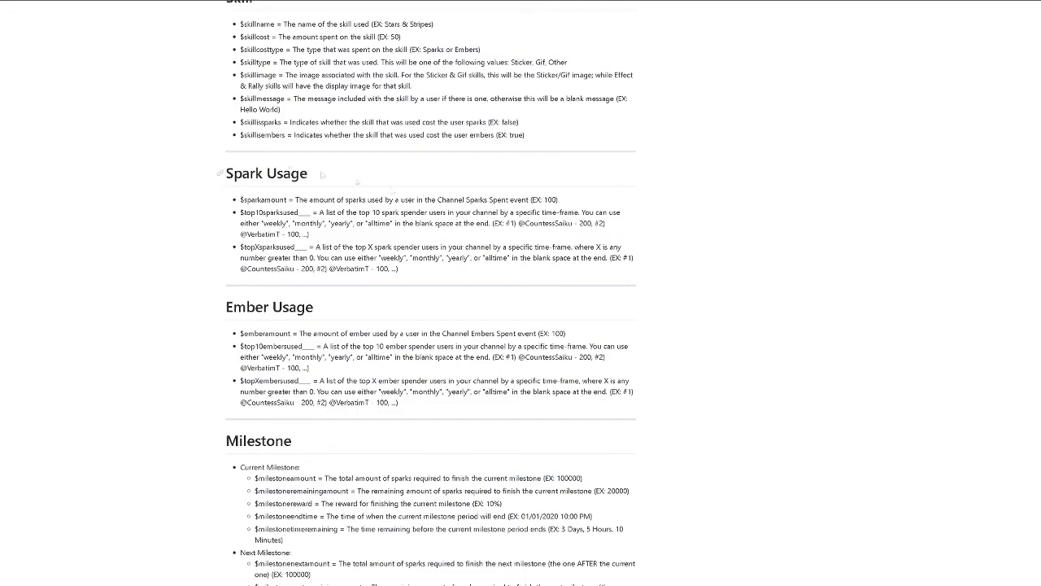
{"action": "scroll", "coordinate": [263, 440], "scroll_direction": "down", "scroll_amount": 6}
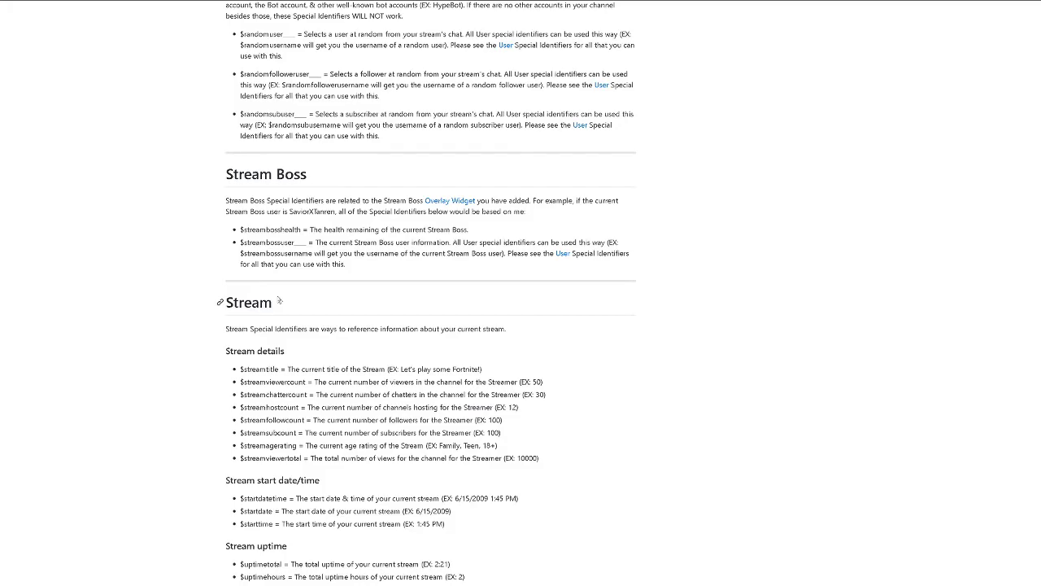
Examine the User special identifiers on the wiki page, return to Mix It Up, and close the KC command editor
{"action": "scroll", "coordinate": [279, 301], "scroll_direction": "up", "scroll_amount": 20}
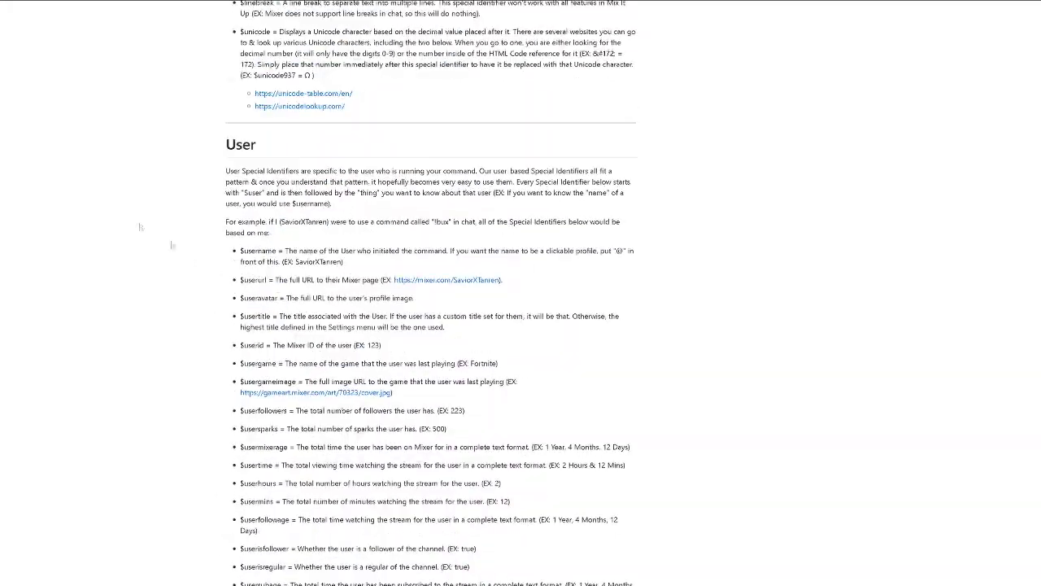
{"action": "scroll", "coordinate": [247, 182], "scroll_direction": "down", "scroll_amount": 2}
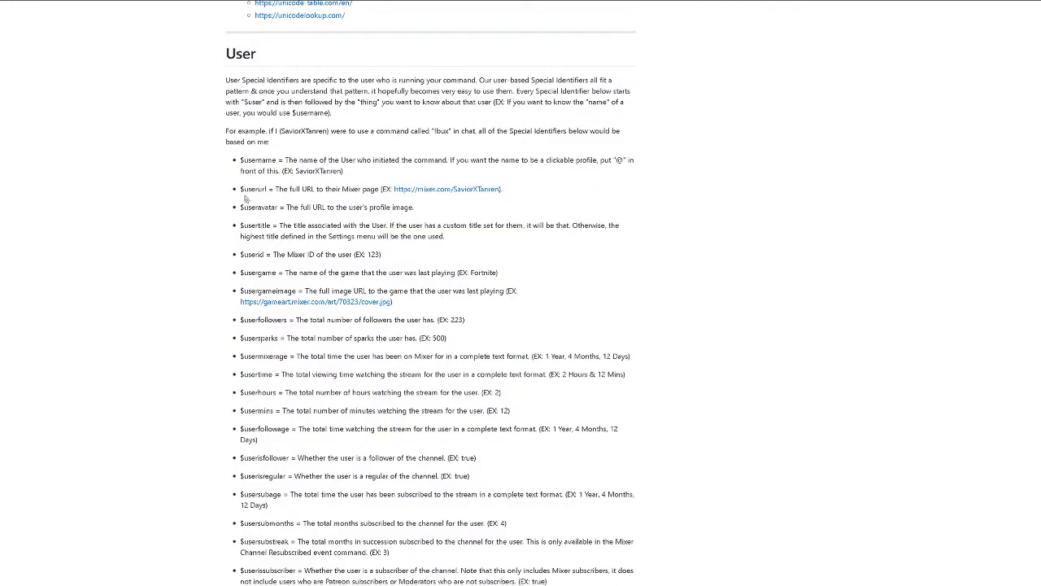
{"action": "left_click_drag", "start_coordinate": [243, 189], "coordinate": [279, 226]}
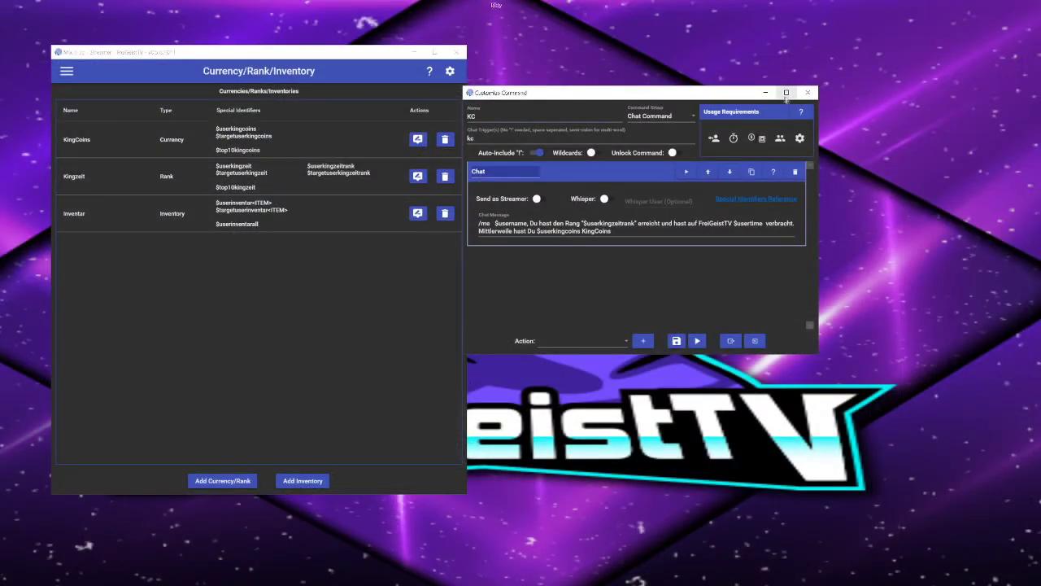
{"action": "left_click", "coordinate": [807, 92]}
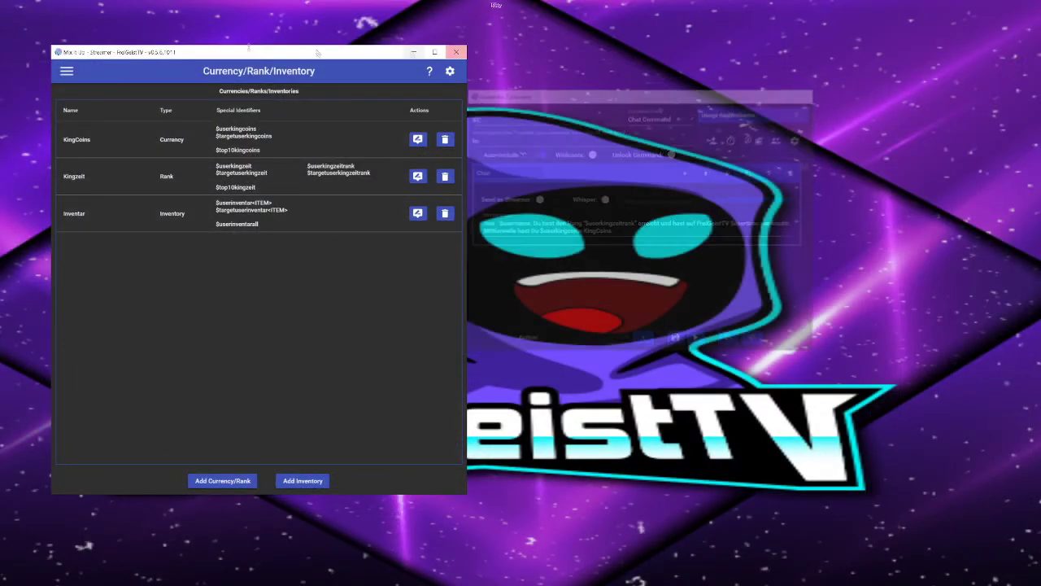
Filter the Commands list by "so" and open the ShoutOut command from the Ungrouped group for editing
{"action": "left_click", "coordinate": [67, 71]}
{"action": "left_click", "coordinate": [87, 126]}
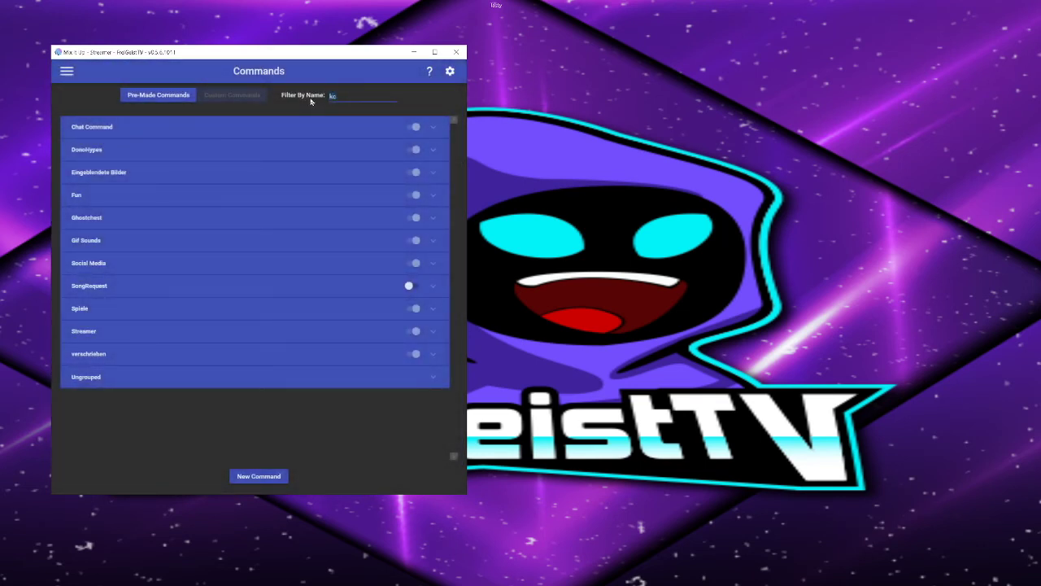
{"action": "type", "text": "so"}
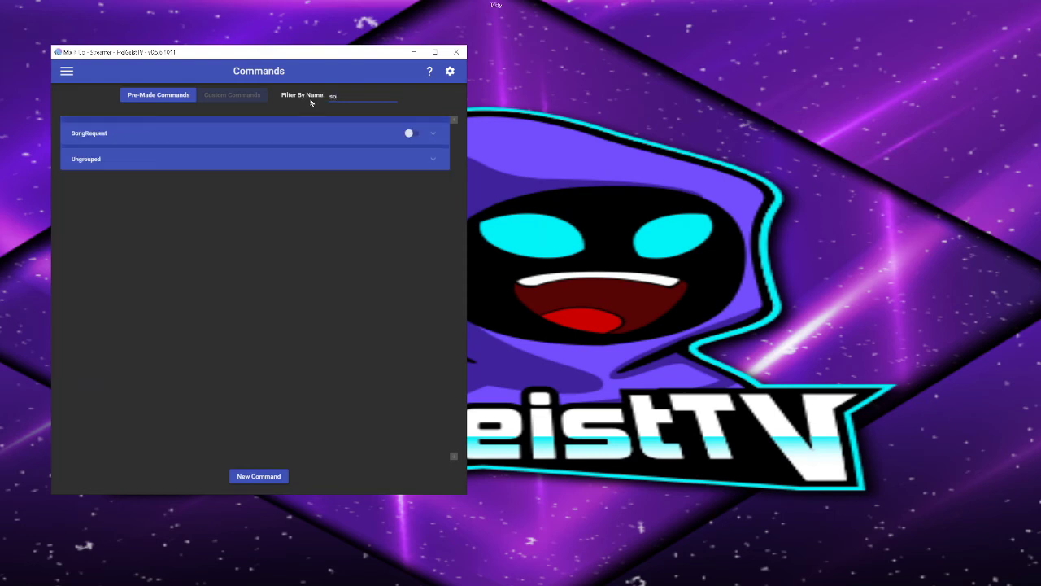
{"action": "left_click", "coordinate": [286, 136]}
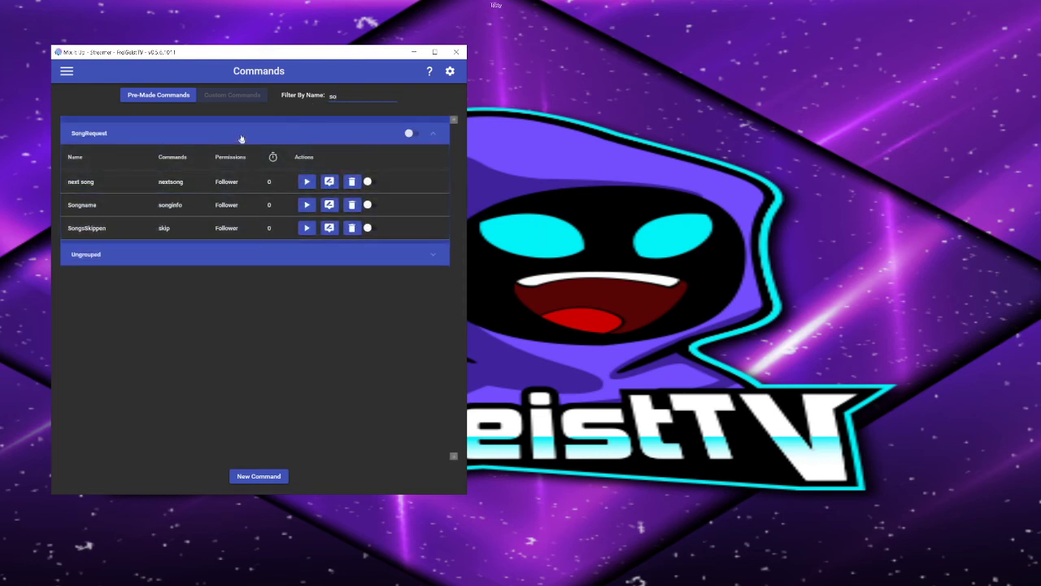
{"action": "left_click", "coordinate": [242, 137]}
{"action": "left_click", "coordinate": [269, 167]}
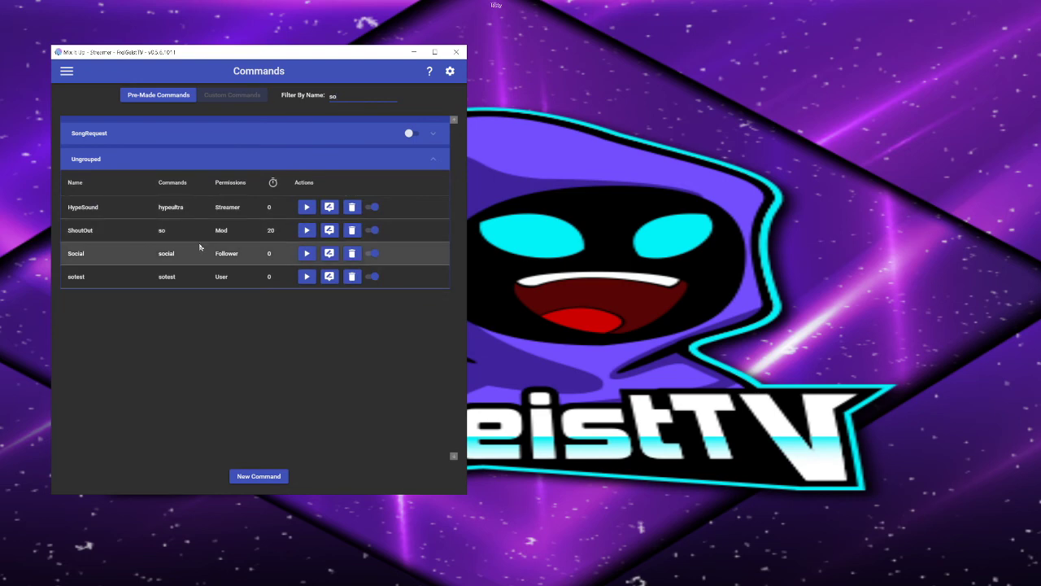
{"action": "left_click", "coordinate": [329, 230]}
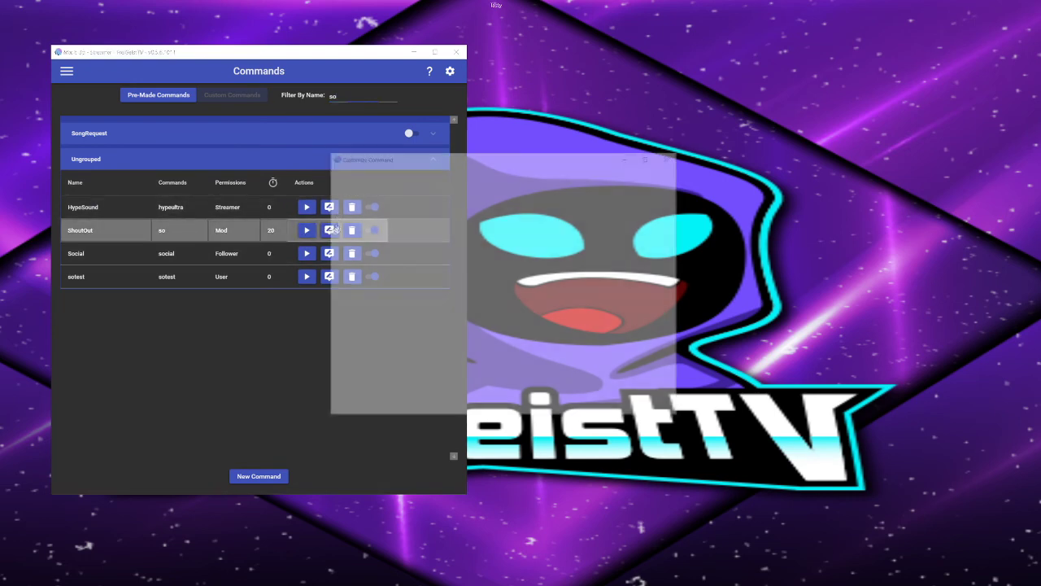
Minimize the main Mix It Up window, and move and enlarge the ShoutOut command editor
{"action": "left_click", "coordinate": [411, 54]}
{"action": "left_click_drag", "start_coordinate": [502, 157], "coordinate": [496, 64]}
{"action": "left_click_drag", "start_coordinate": [674, 327], "coordinate": [706, 465]}
Examine the ShoutOut command's first Overlay action and the available action types, and run the command as a test
{"action": "left_click", "coordinate": [398, 169]}
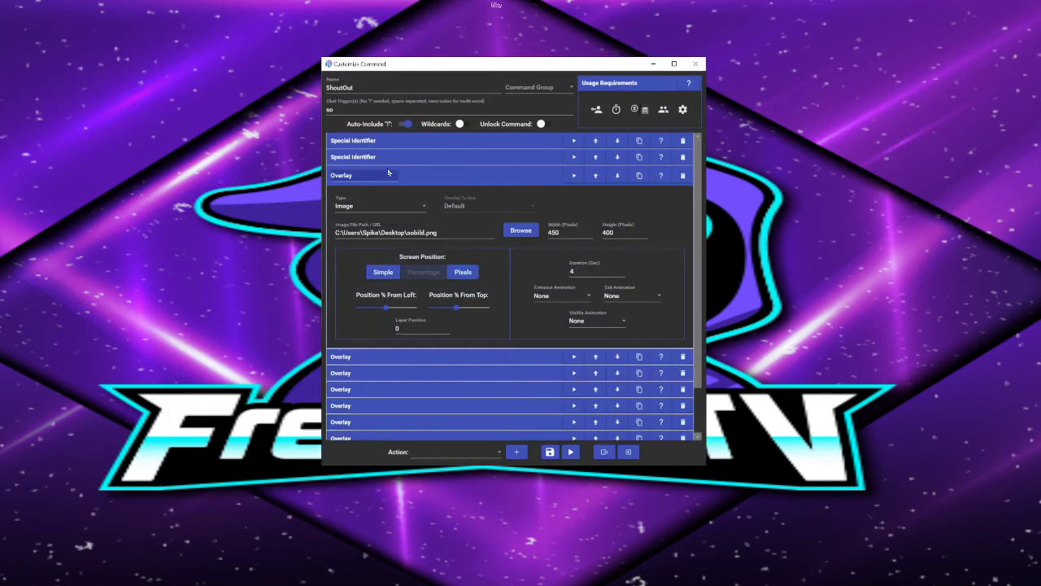
{"action": "left_click", "coordinate": [398, 176]}
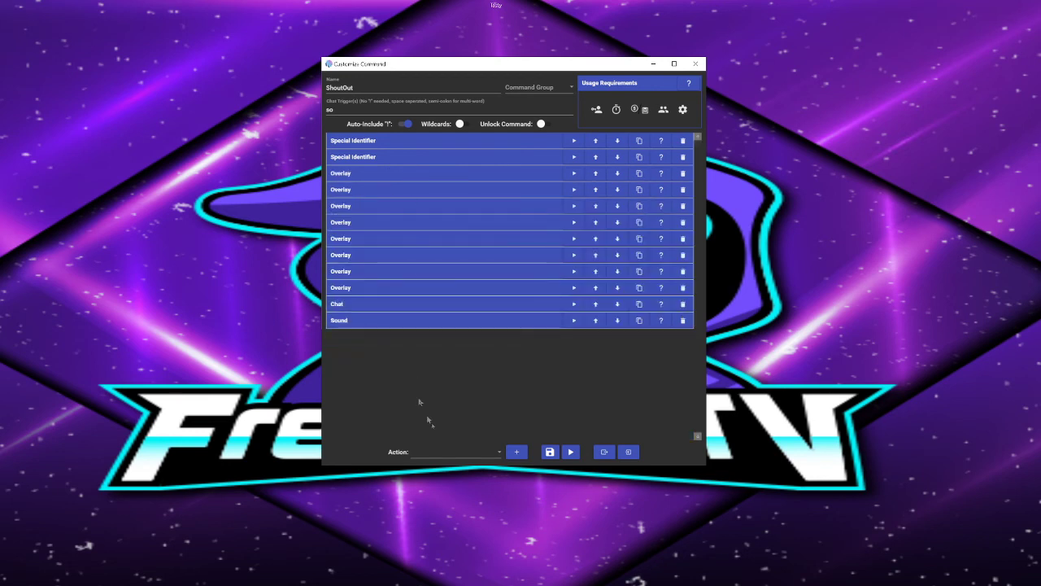
{"action": "left_click", "coordinate": [460, 452]}
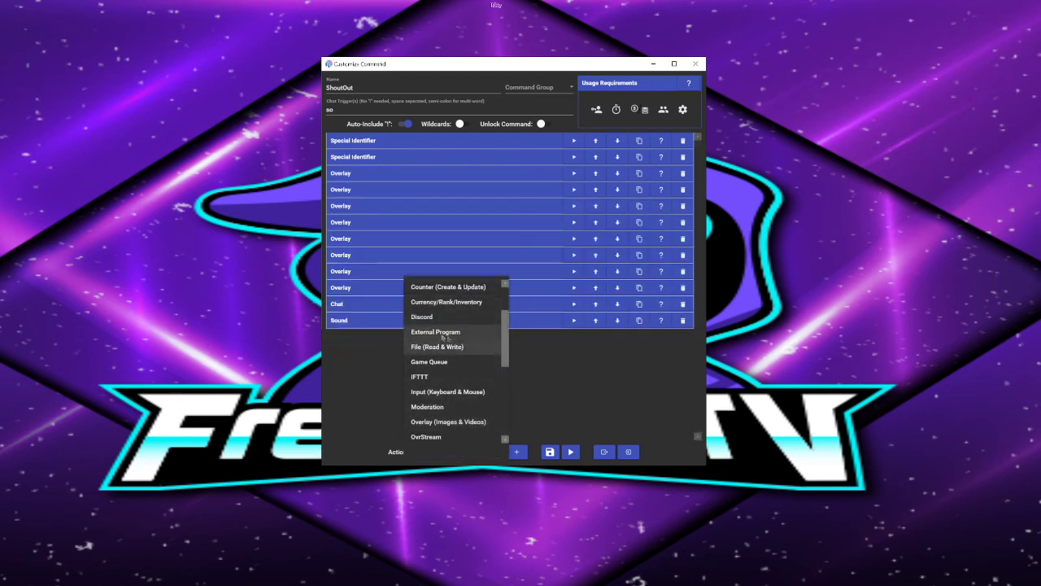
{"action": "scroll", "coordinate": [464, 346], "scroll_direction": "down", "scroll_amount": 3}
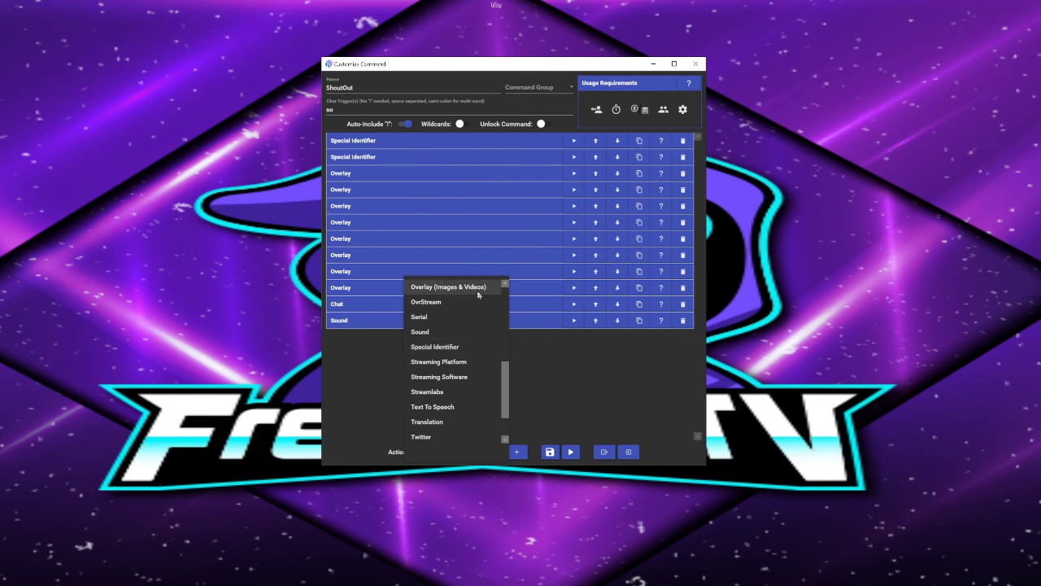
{"action": "left_click", "coordinate": [514, 261]}
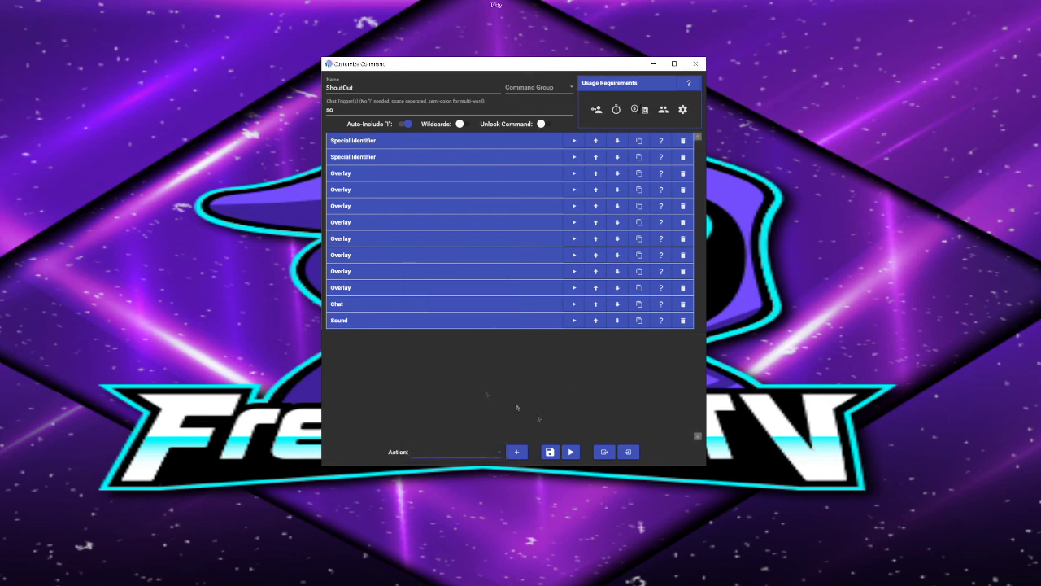
{"action": "left_click", "coordinate": [574, 454]}
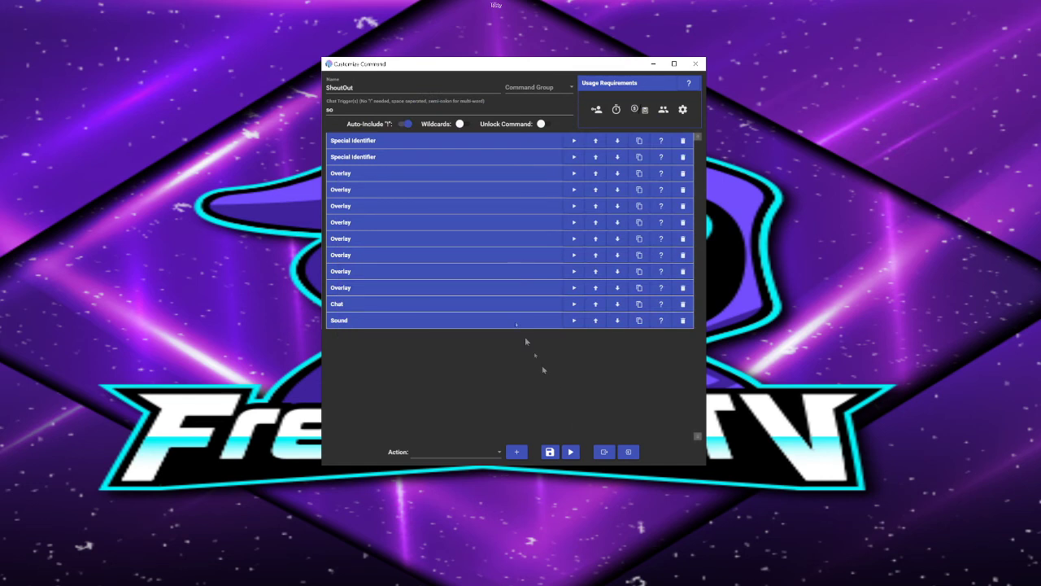
Examine the first Overlay action's image settings, highlighting sobild.png in its file path, and expand the second Overlay's text settings
{"action": "left_click", "coordinate": [390, 175]}
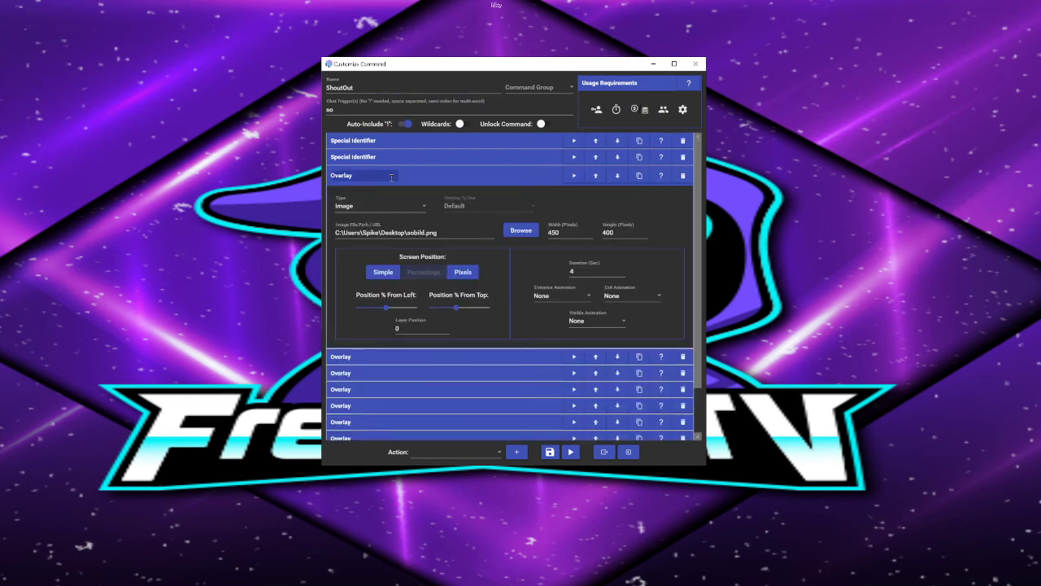
{"action": "left_click_drag", "start_coordinate": [406, 233], "coordinate": [460, 233]}
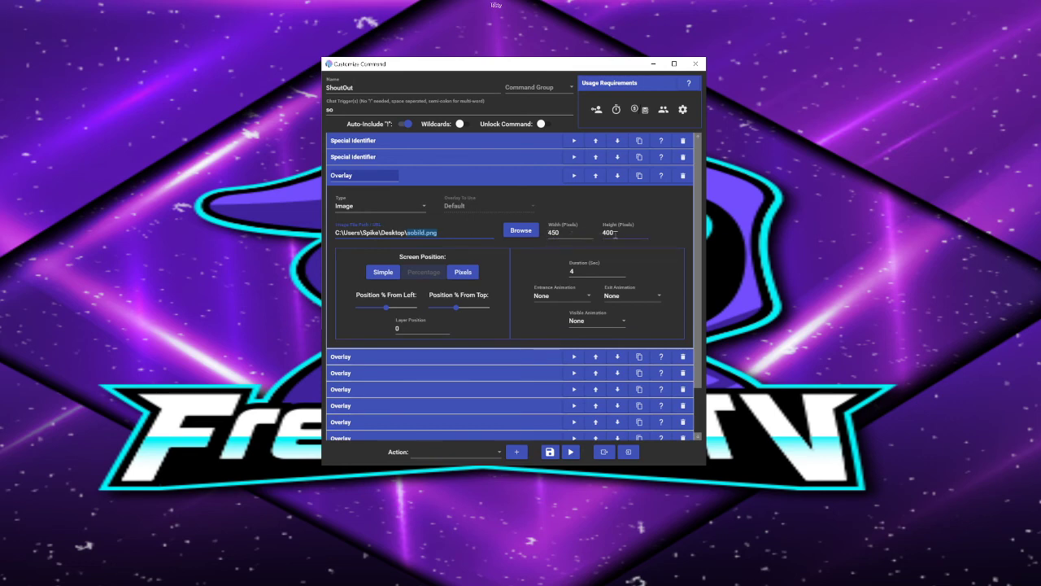
{"action": "scroll", "coordinate": [488, 292], "scroll_direction": "down", "scroll_amount": 2}
{"action": "left_click", "coordinate": [473, 298]}
{"action": "scroll", "coordinate": [472, 263], "scroll_direction": "down", "scroll_amount": 2}
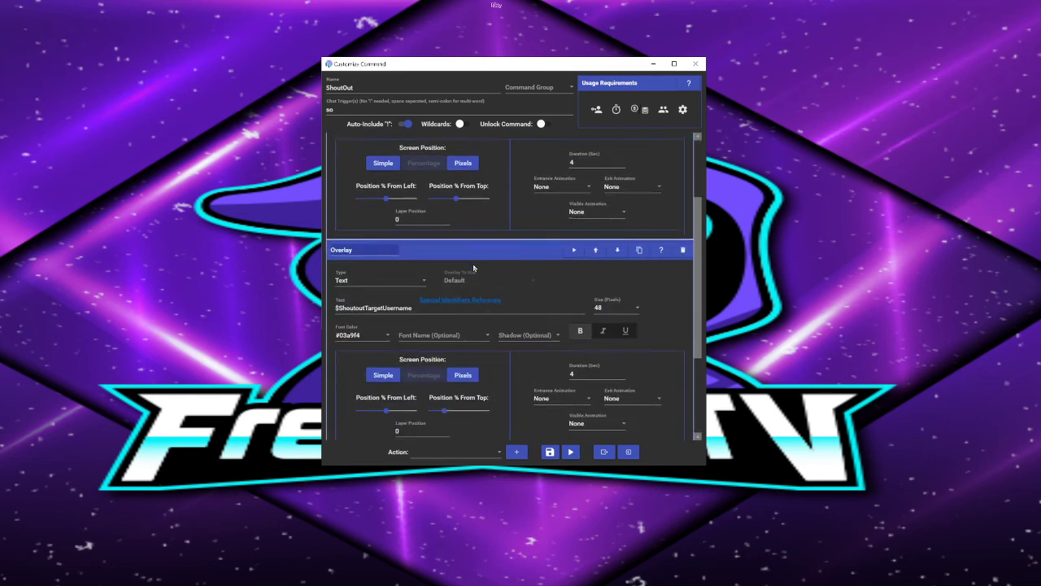
{"action": "scroll", "coordinate": [473, 264], "scroll_direction": "down", "scroll_amount": 1}
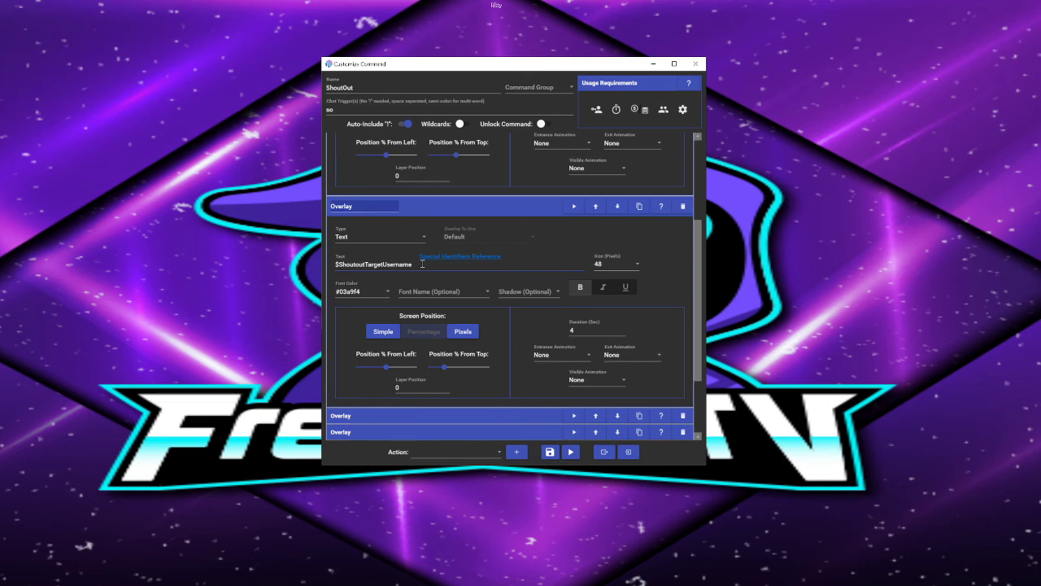
Expand the third and fourth Overlay actions to examine the avatar image and username text, highlighting the word "Gebt"
{"action": "scroll", "coordinate": [422, 263], "scroll_direction": "down", "scroll_amount": 4}
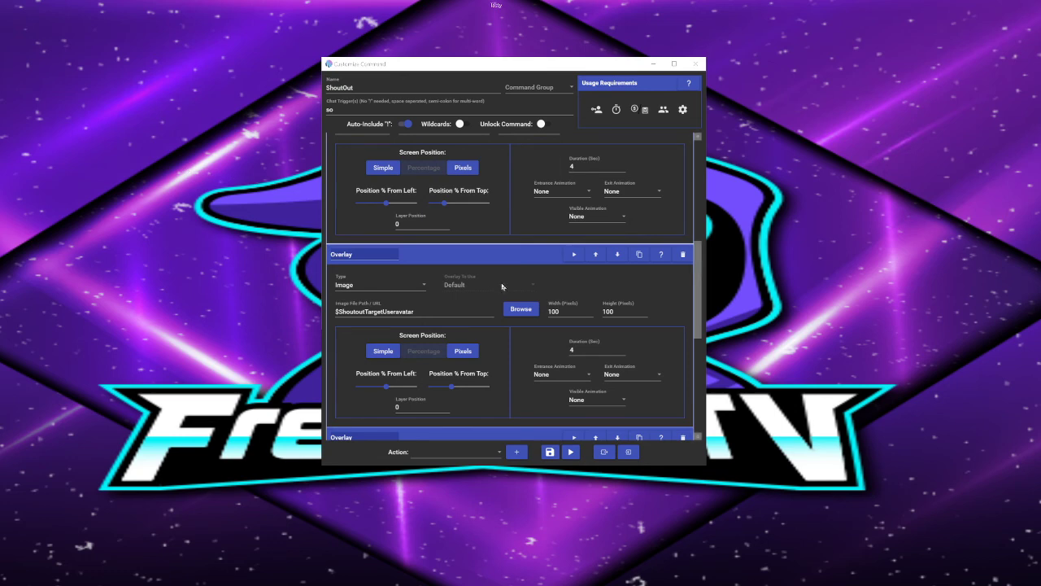
{"action": "scroll", "coordinate": [468, 284], "scroll_direction": "down", "scroll_amount": 5}
{"action": "left_click", "coordinate": [358, 299]}
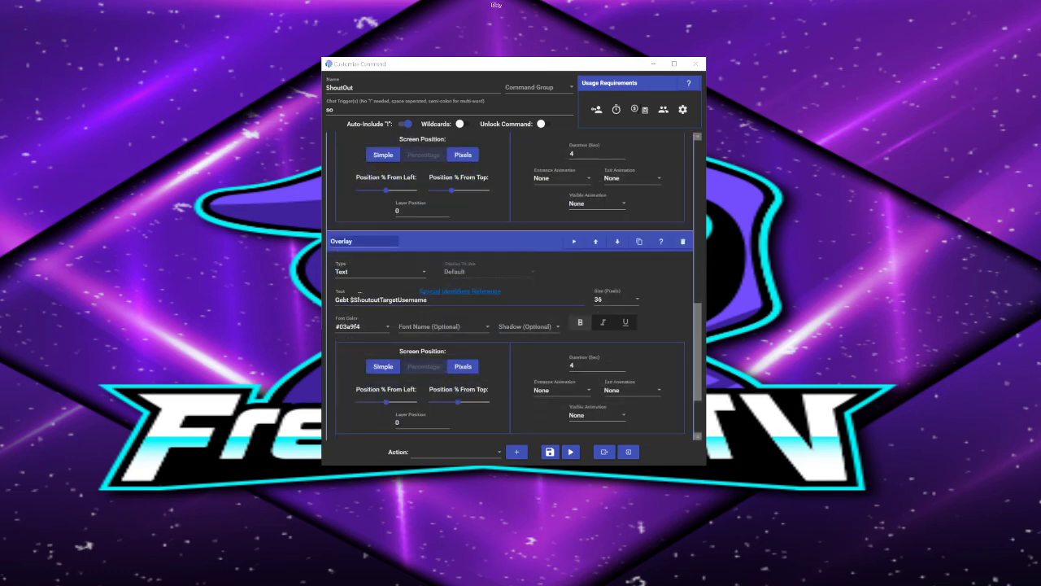
{"action": "left_click", "coordinate": [341, 300]}
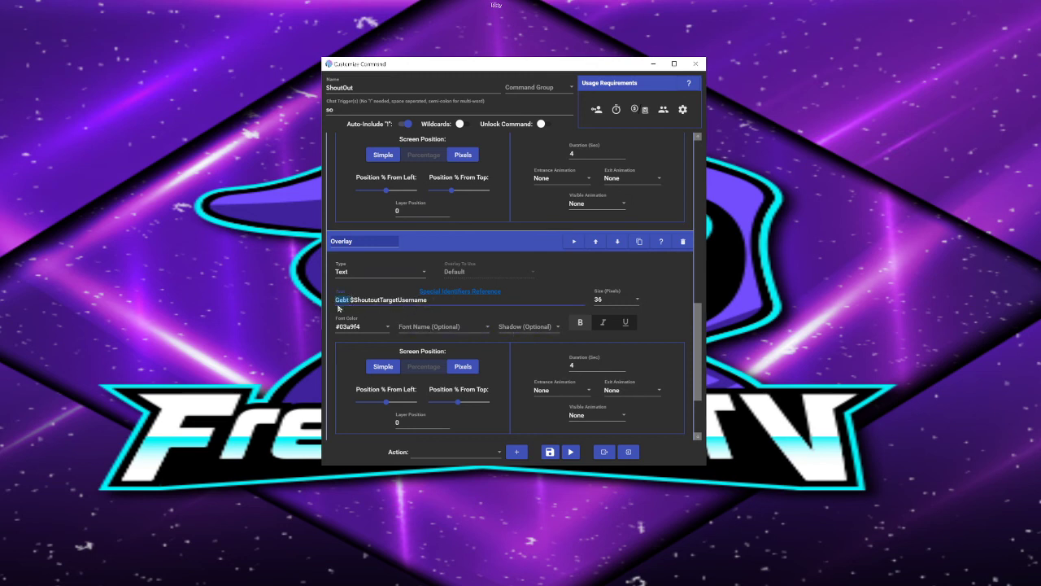
Expand and examine the remaining text Overlay actions, from "ein Follow!!!" through the twitch.tv/$ShoutoutTargetUsername link
{"action": "scroll", "coordinate": [480, 282], "scroll_direction": "down", "scroll_amount": 5}
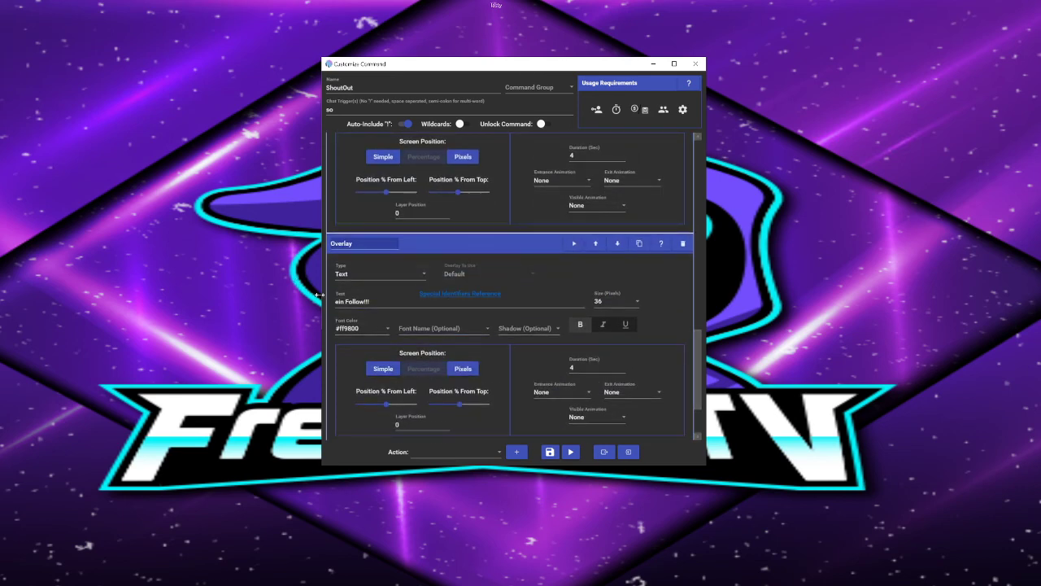
{"action": "scroll", "coordinate": [471, 260], "scroll_direction": "down", "scroll_amount": 2}
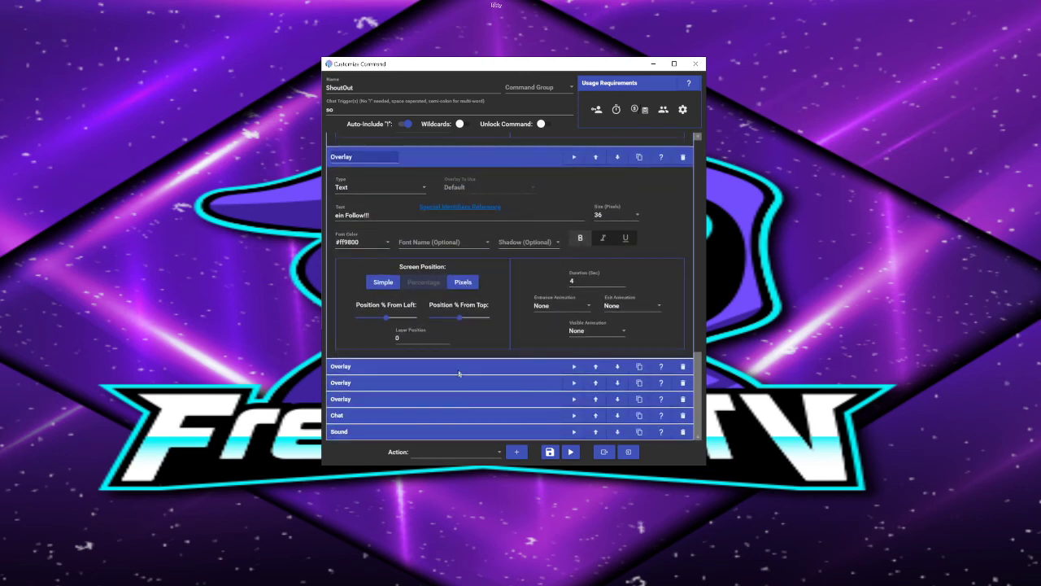
{"action": "scroll", "coordinate": [470, 336], "scroll_direction": "down", "scroll_amount": 5}
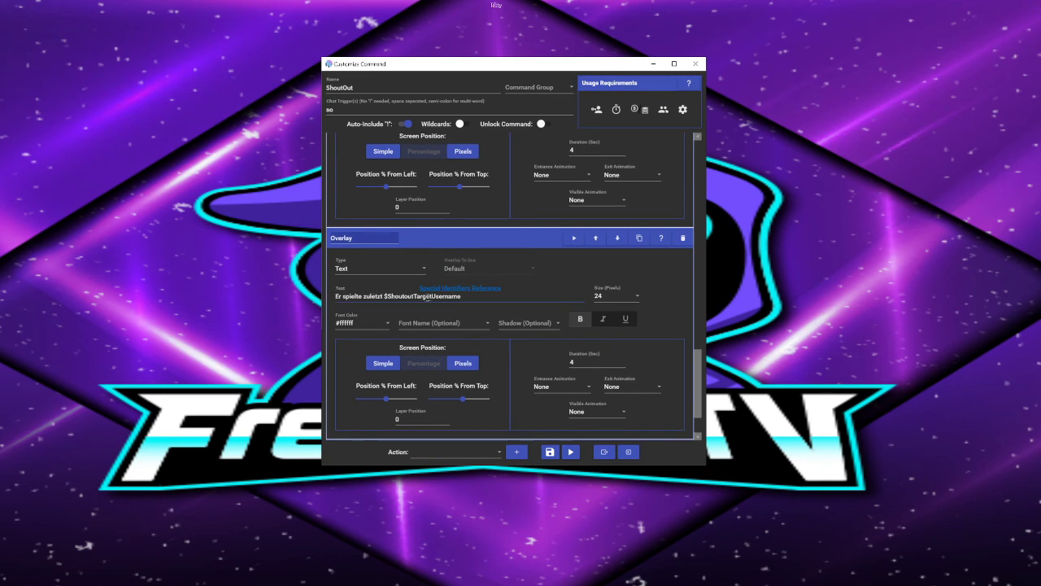
{"action": "scroll", "coordinate": [456, 382], "scroll_direction": "down", "scroll_amount": 3}
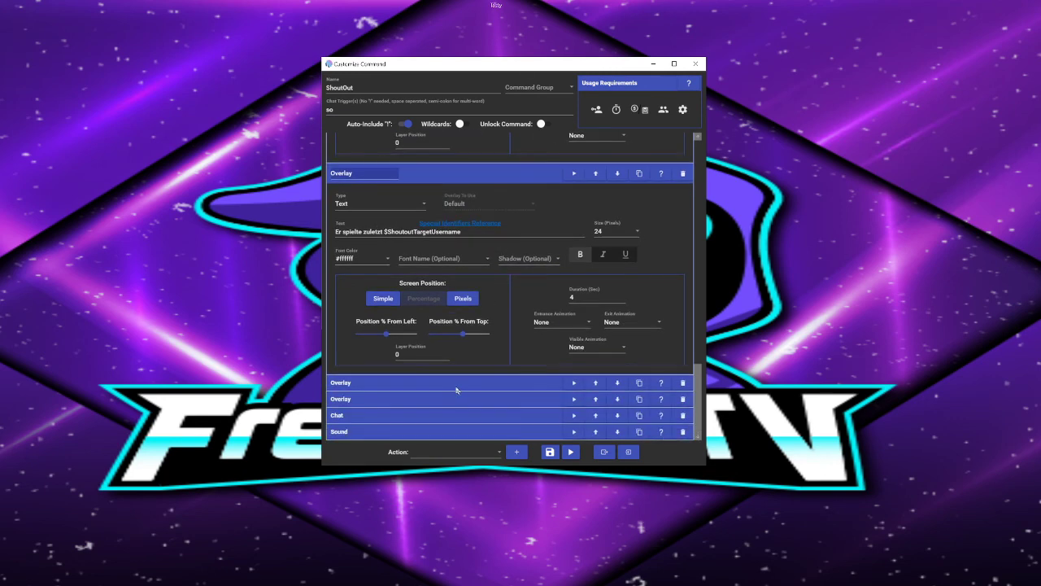
{"action": "scroll", "coordinate": [457, 385], "scroll_direction": "down", "scroll_amount": 3}
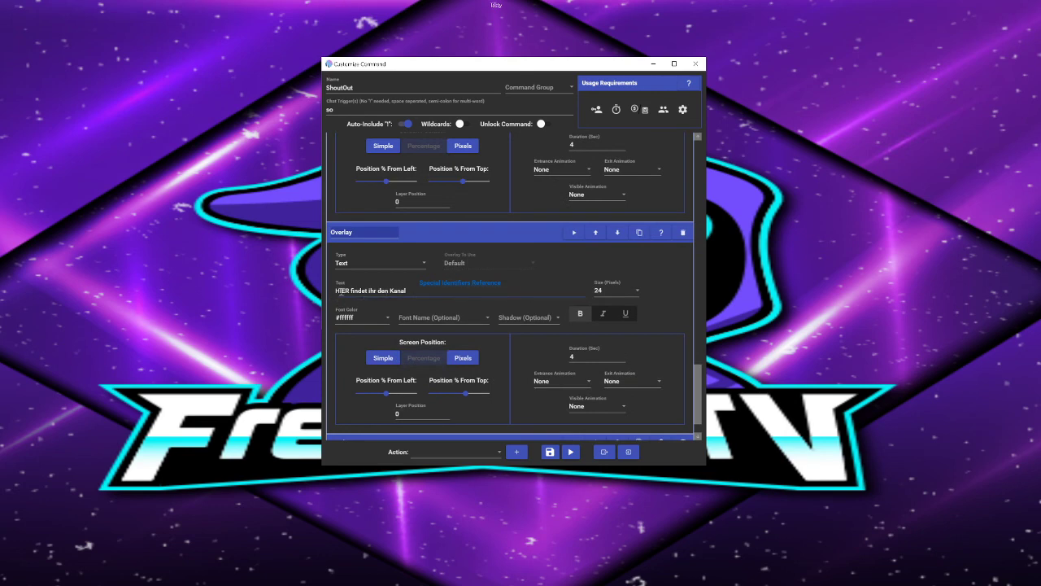
{"action": "scroll", "coordinate": [455, 342], "scroll_direction": "down", "scroll_amount": 1}
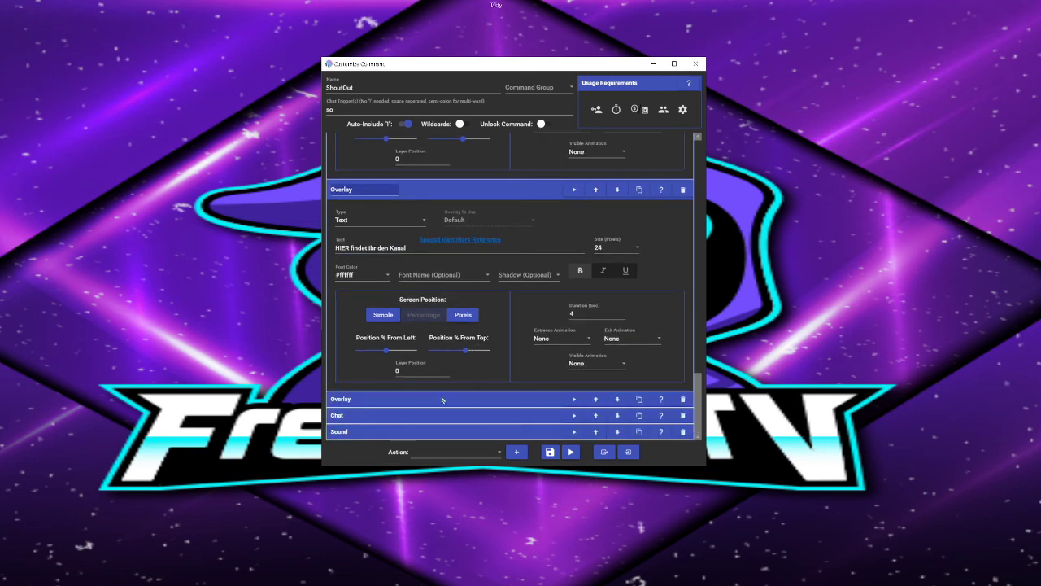
{"action": "scroll", "coordinate": [439, 395], "scroll_direction": "down", "scroll_amount": 1}
{"action": "scroll", "coordinate": [411, 270], "scroll_direction": "down", "scroll_amount": 2}
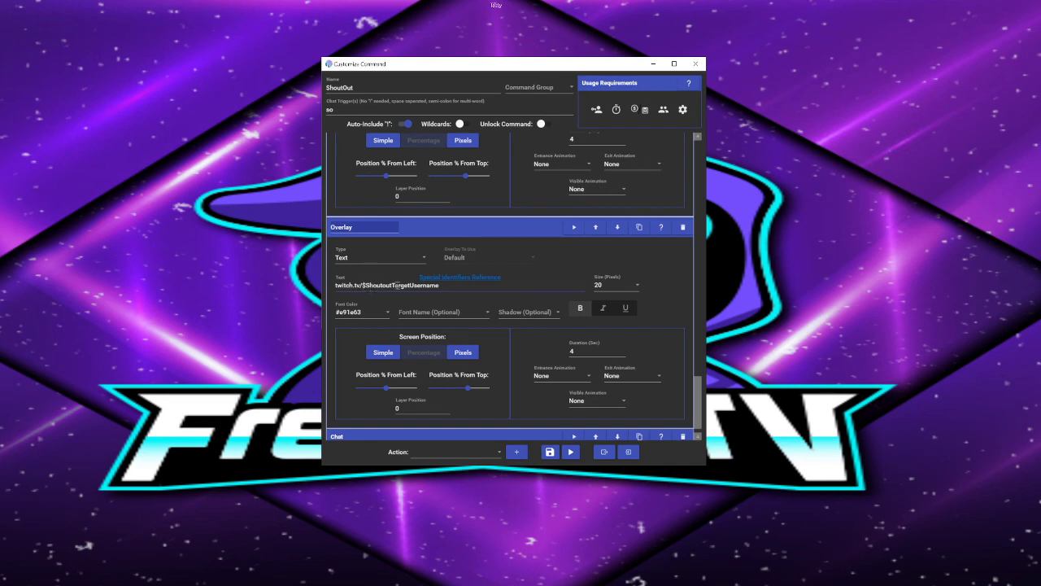
{"action": "scroll", "coordinate": [413, 418], "scroll_direction": "down", "scroll_amount": 1}
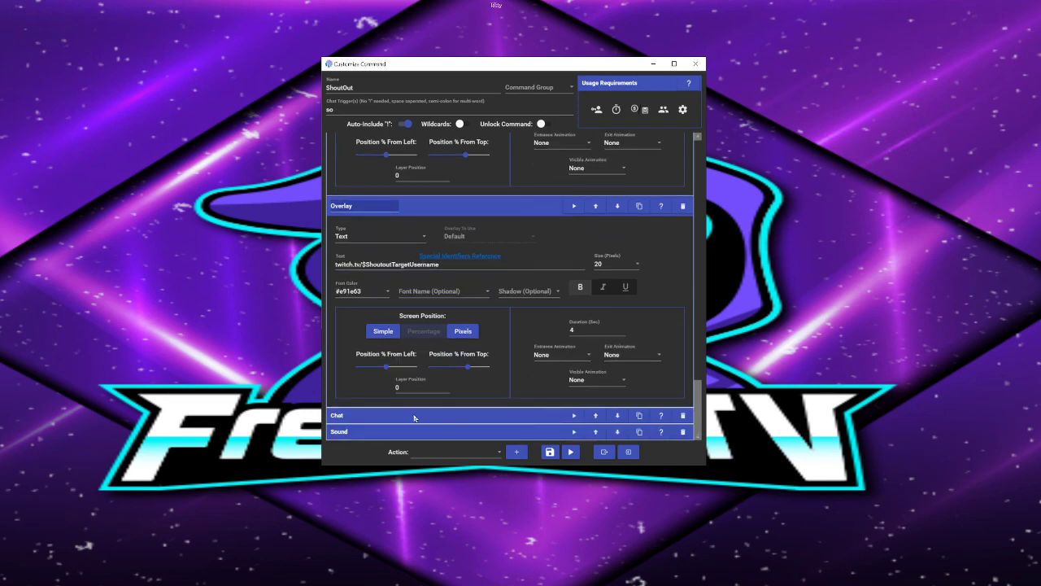
Expand the Chat action, highlight the special identifiers and Twitch link in its message, and expand the Sound action
{"action": "left_click", "coordinate": [414, 416]}
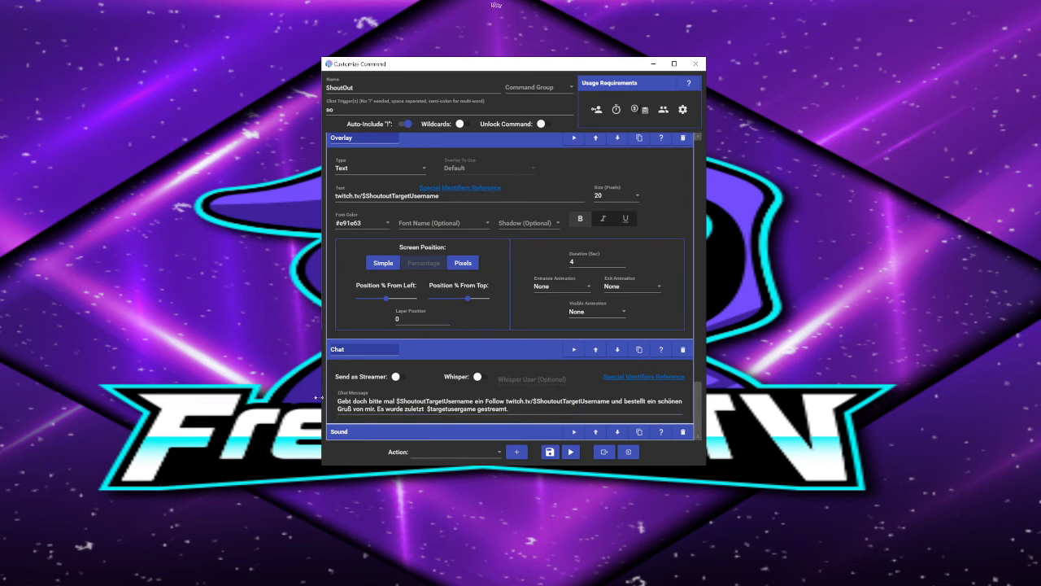
{"action": "left_click_drag", "start_coordinate": [397, 401], "coordinate": [474, 402]}
{"action": "left_click", "coordinate": [476, 401]}
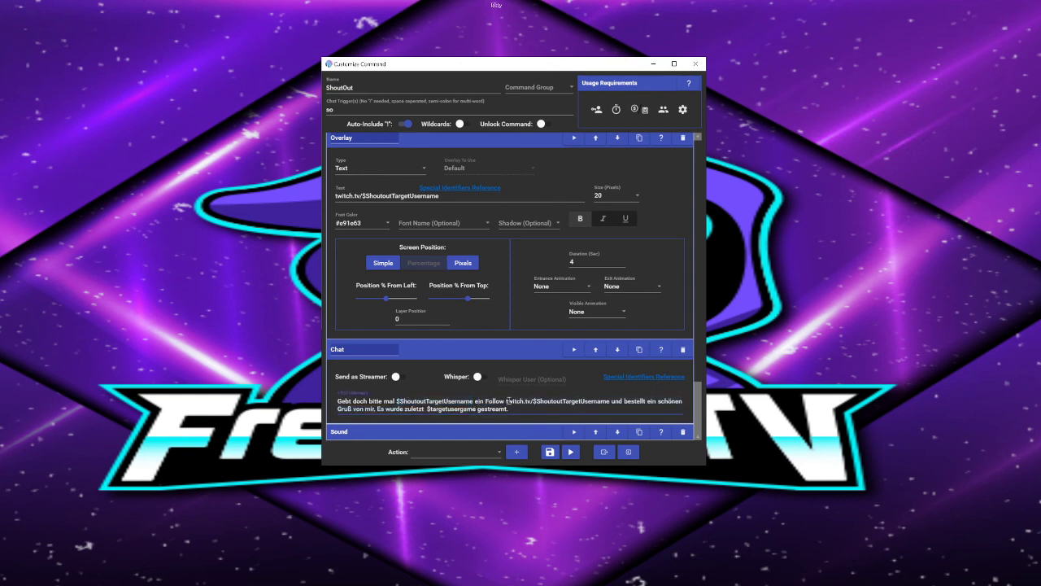
{"action": "left_click_drag", "start_coordinate": [507, 401], "coordinate": [612, 402]}
{"action": "left_click", "coordinate": [645, 401]}
{"action": "left_click_drag", "start_coordinate": [427, 409], "coordinate": [505, 410]}
{"action": "left_click", "coordinate": [456, 432]}
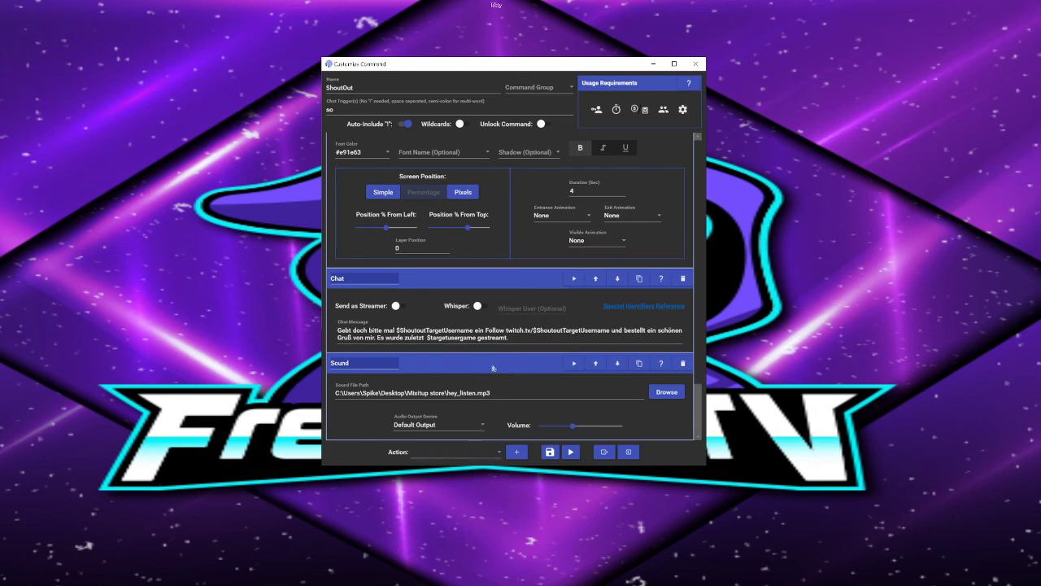